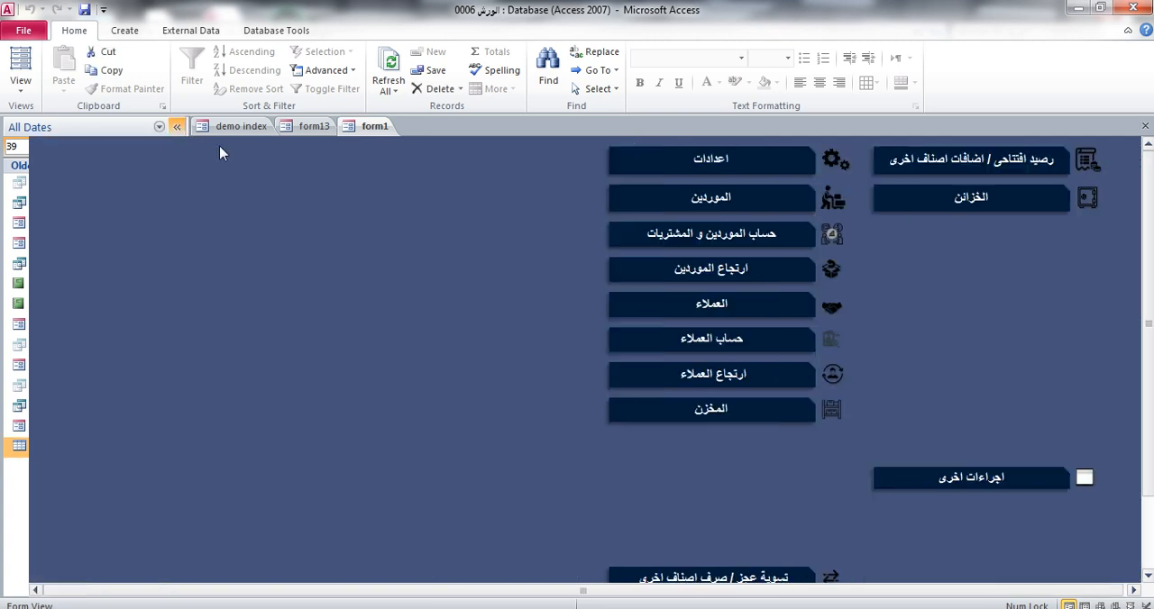
# Run the sales and services profit report for 02/05/2024 to 05/05/2024 and open the invoice of movement 7
pyautogui.click(1003, 302)
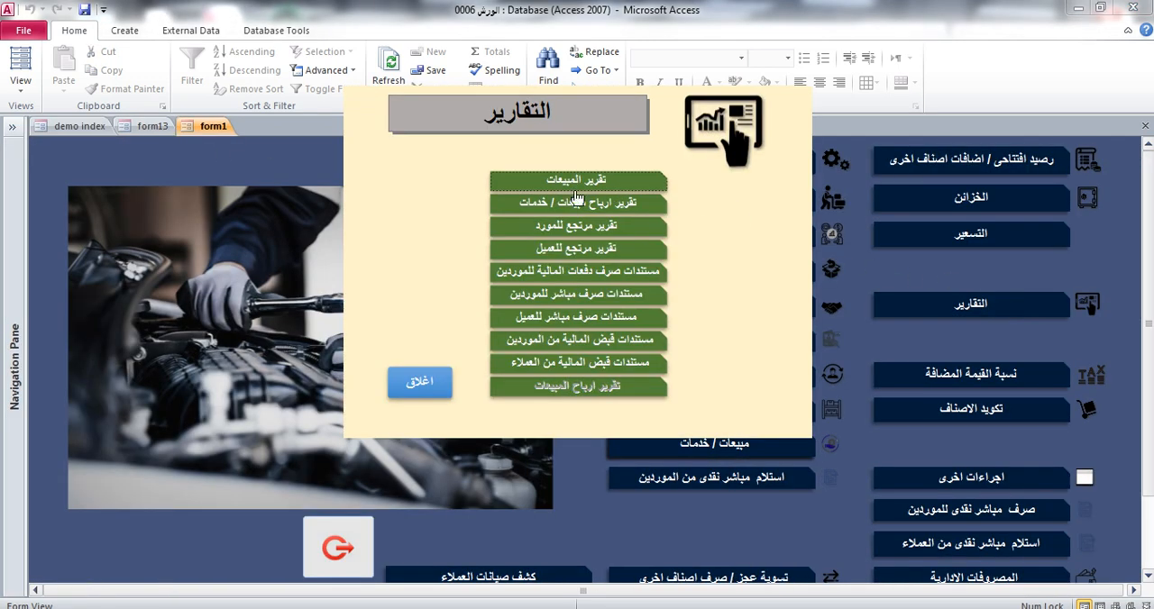
pyautogui.click(592, 214)
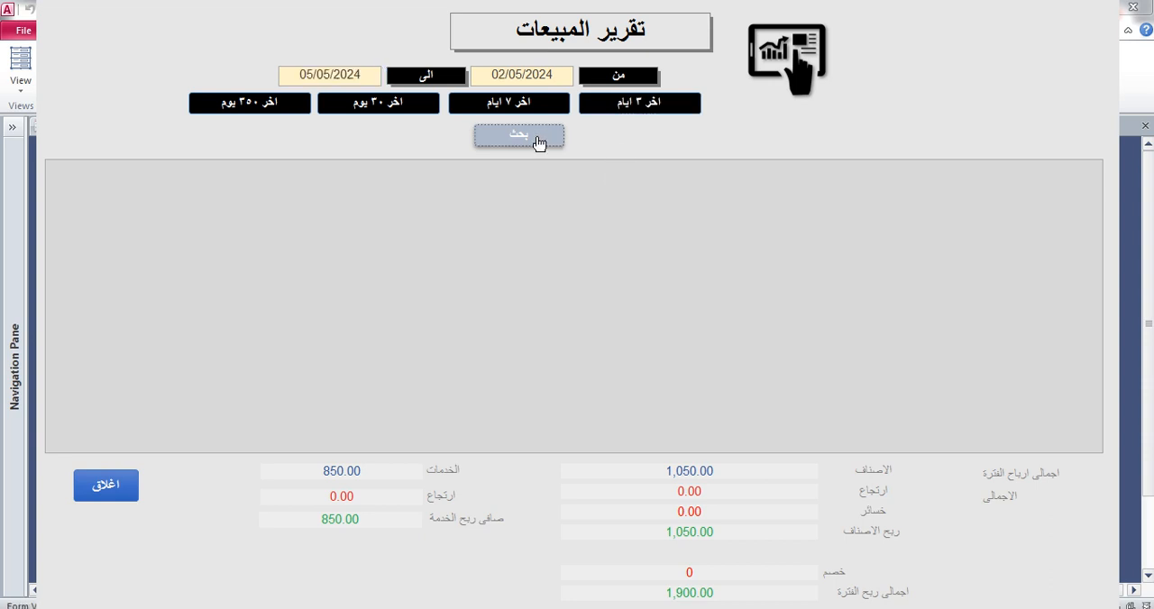
pyautogui.click(538, 141)
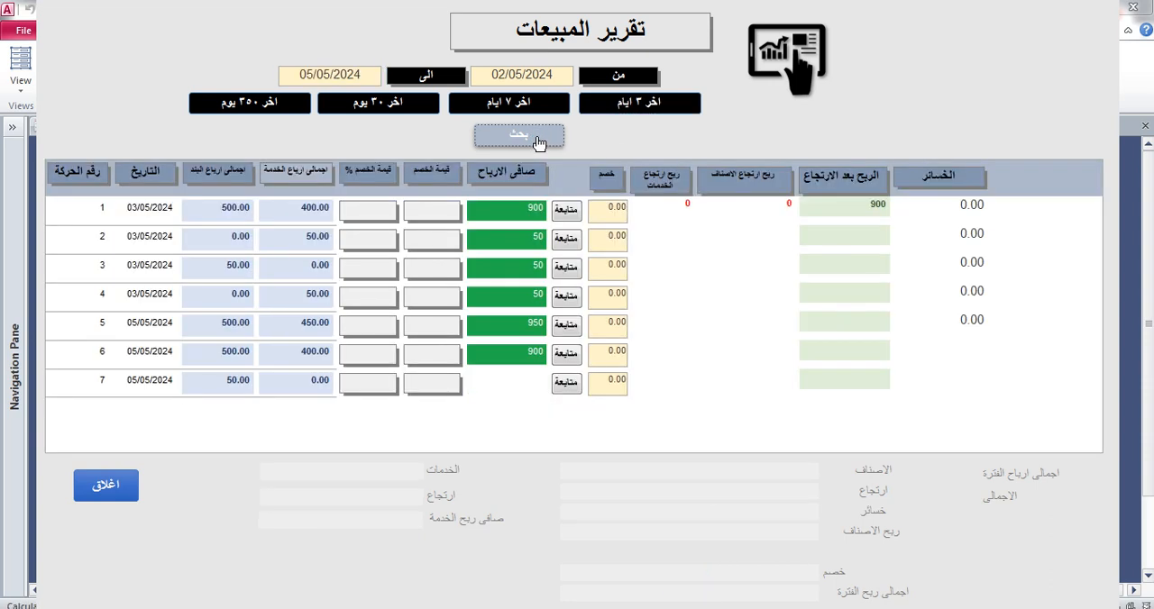
pyautogui.click(565, 383)
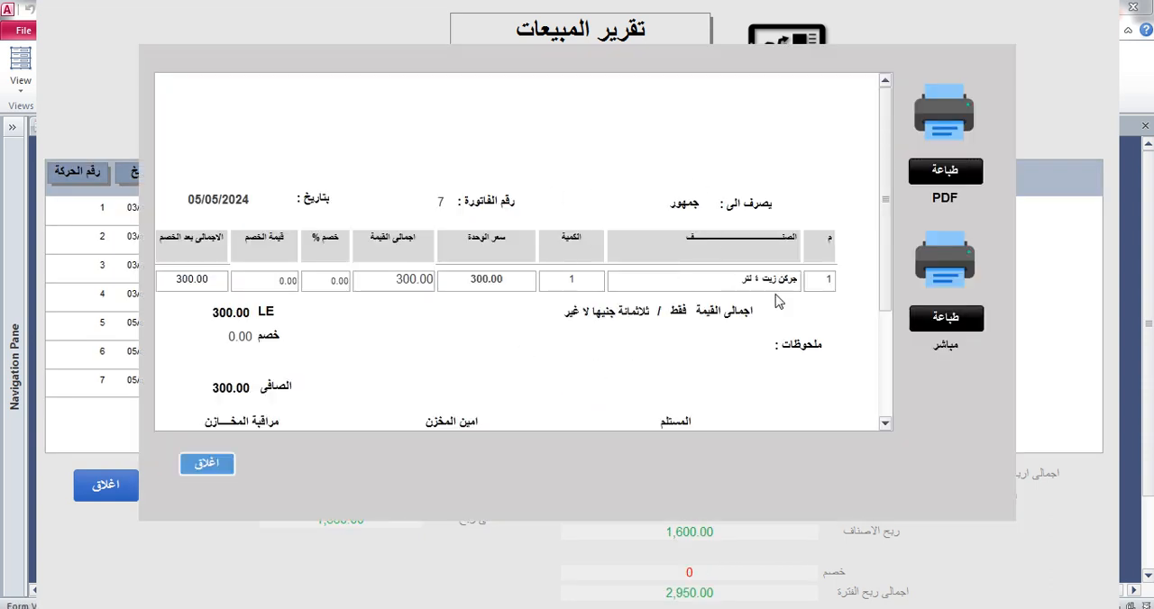
# Switch the invoice print form to Design View and close the profit report and the reports menu covering it
pyautogui.rightClick(990, 376)
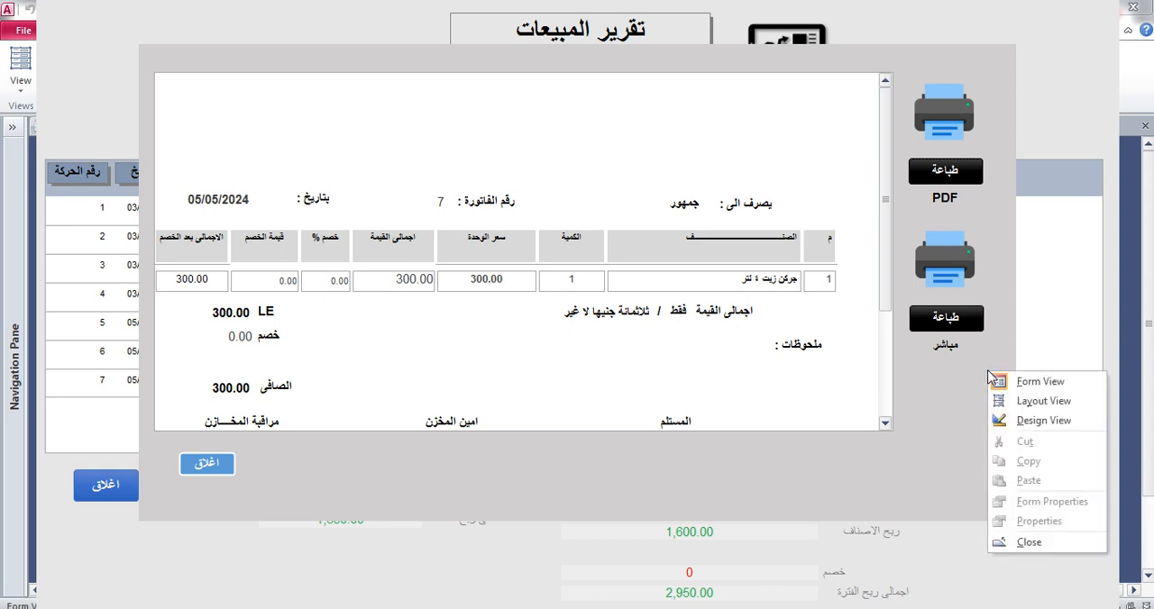
pyautogui.click(1013, 421)
pyautogui.click(134, 489)
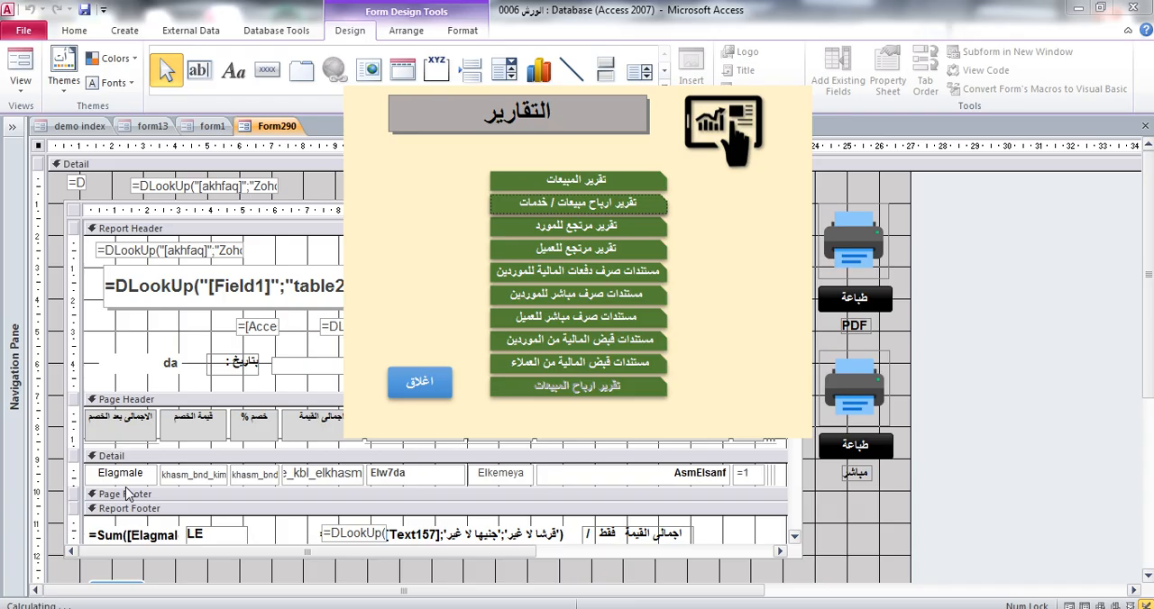
pyautogui.rightClick(781, 223)
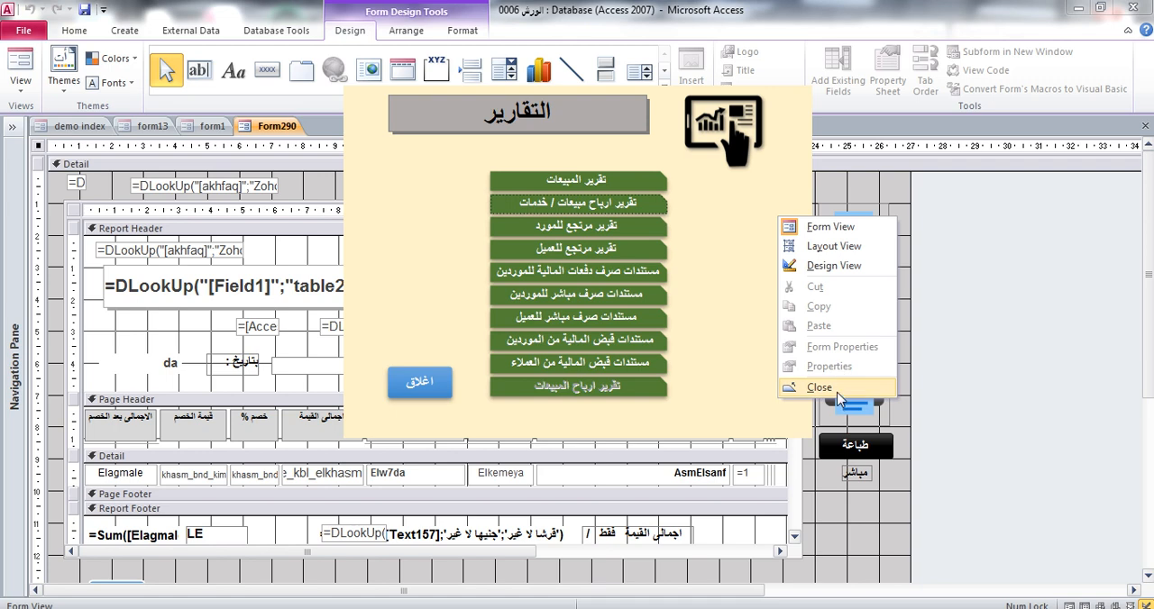
pyautogui.click(816, 393)
pyautogui.click(272, 130)
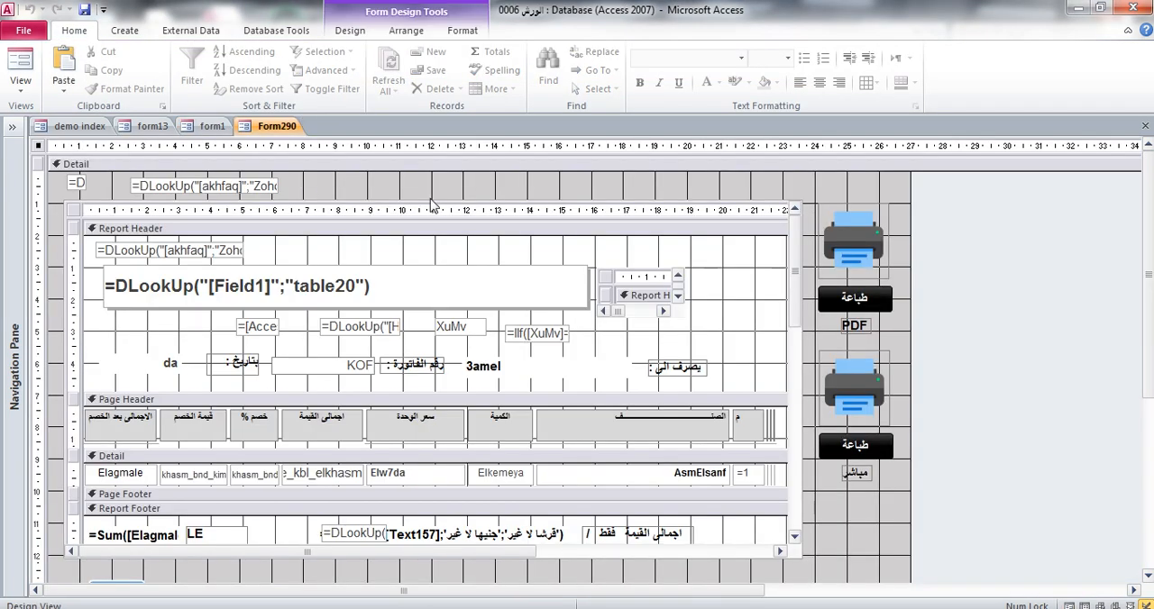
# Check the Source Object of the subreport in Form290's property sheet, copy the report name, and close the form
pyautogui.click(567, 201)
pyautogui.click(349, 30)
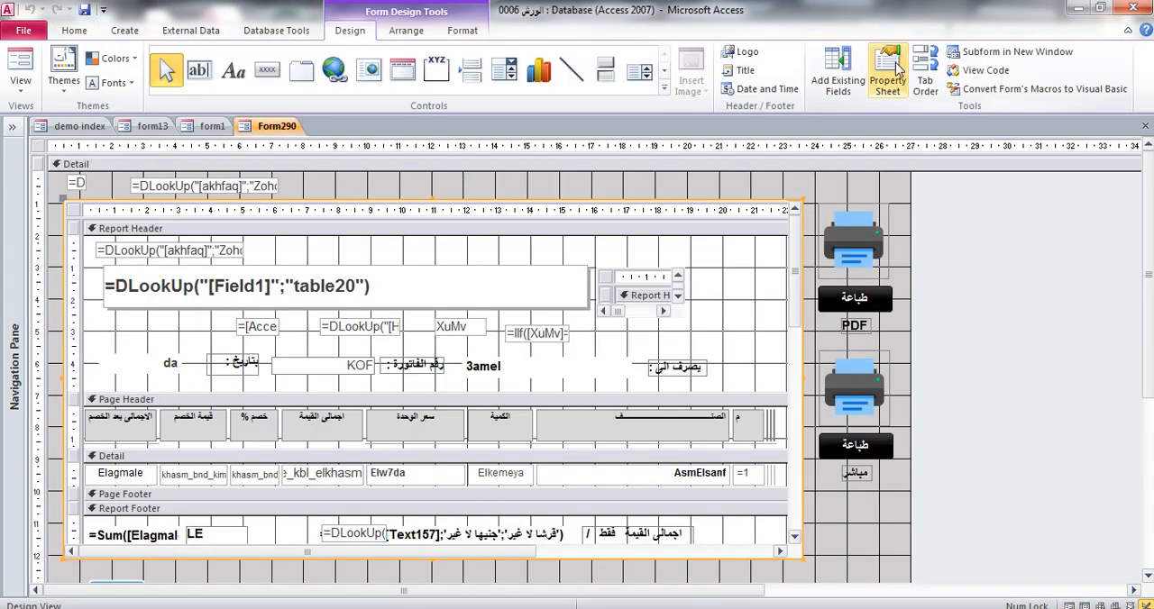
pyautogui.click(895, 70)
pyautogui.click(895, 183)
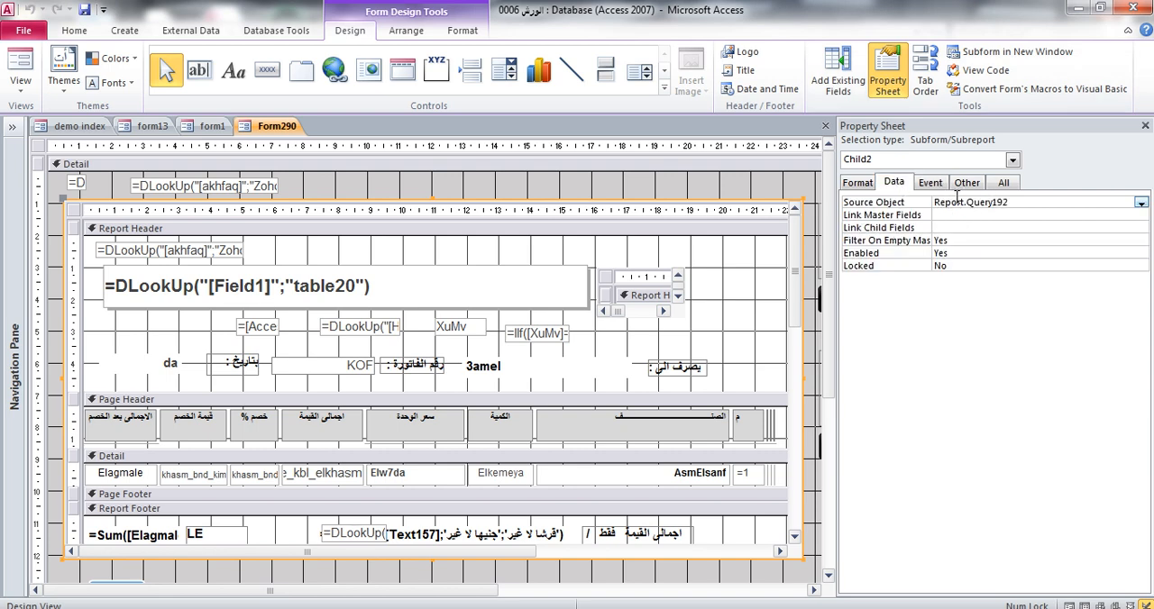
pyautogui.doubleClick(970, 202)
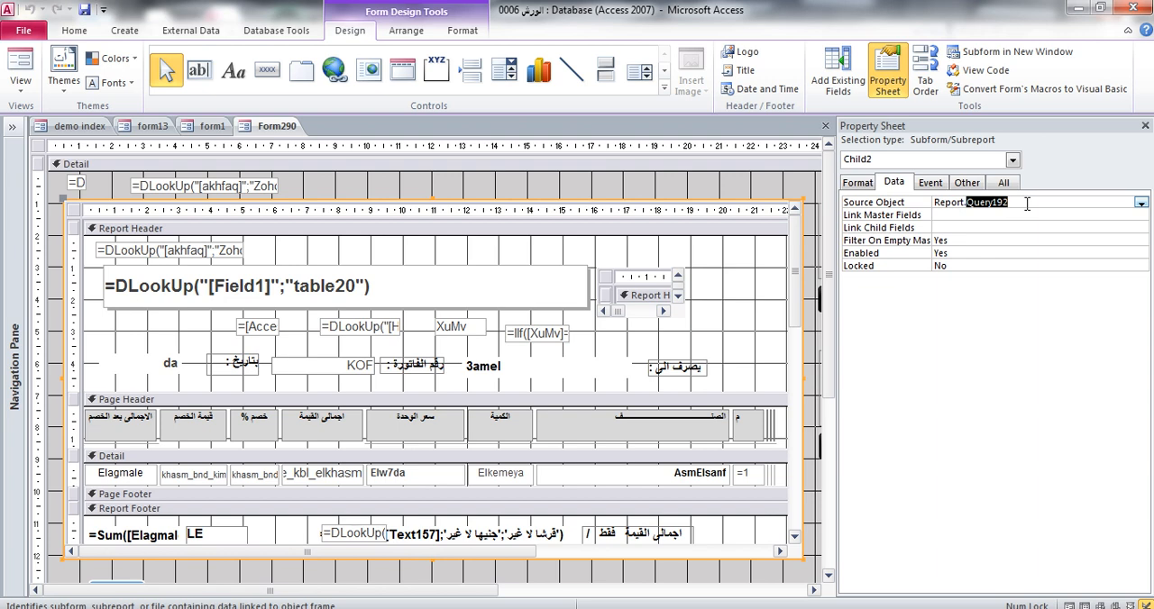
pyautogui.rightClick(286, 132)
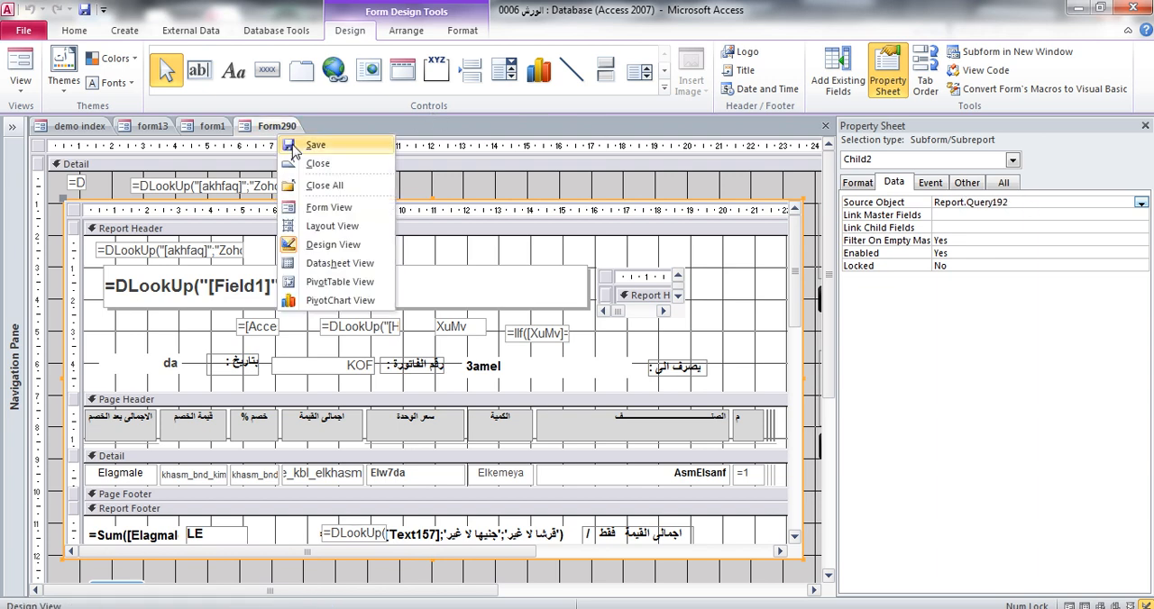
pyautogui.click(303, 162)
pyautogui.click(512, 359)
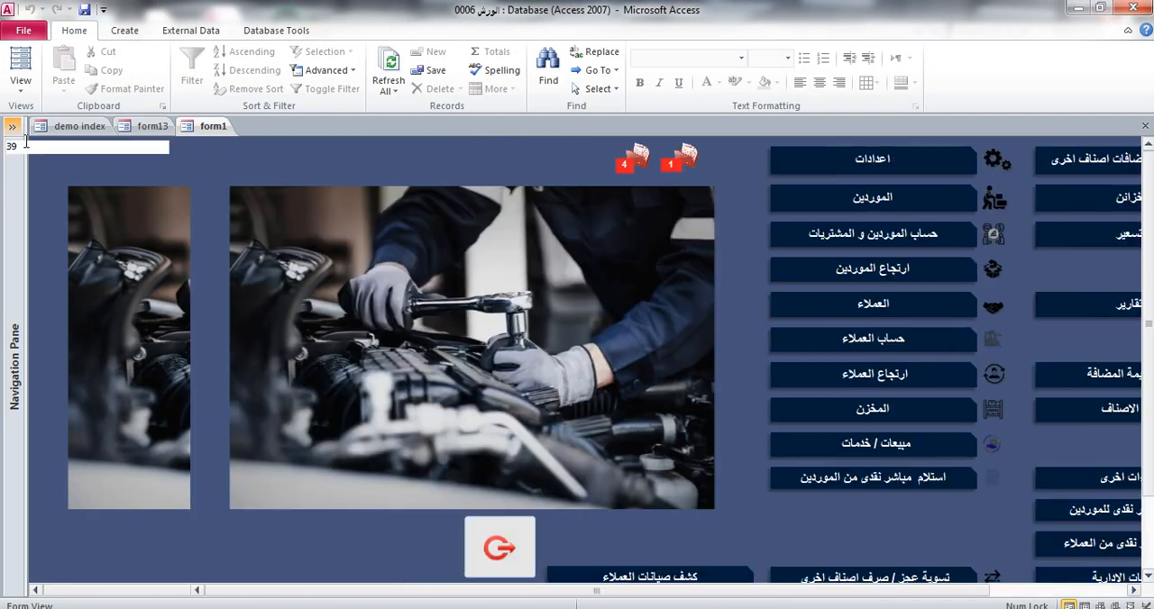
# Filter the database objects by Query192 and open the Query192 report in Design View
pyautogui.click(12, 126)
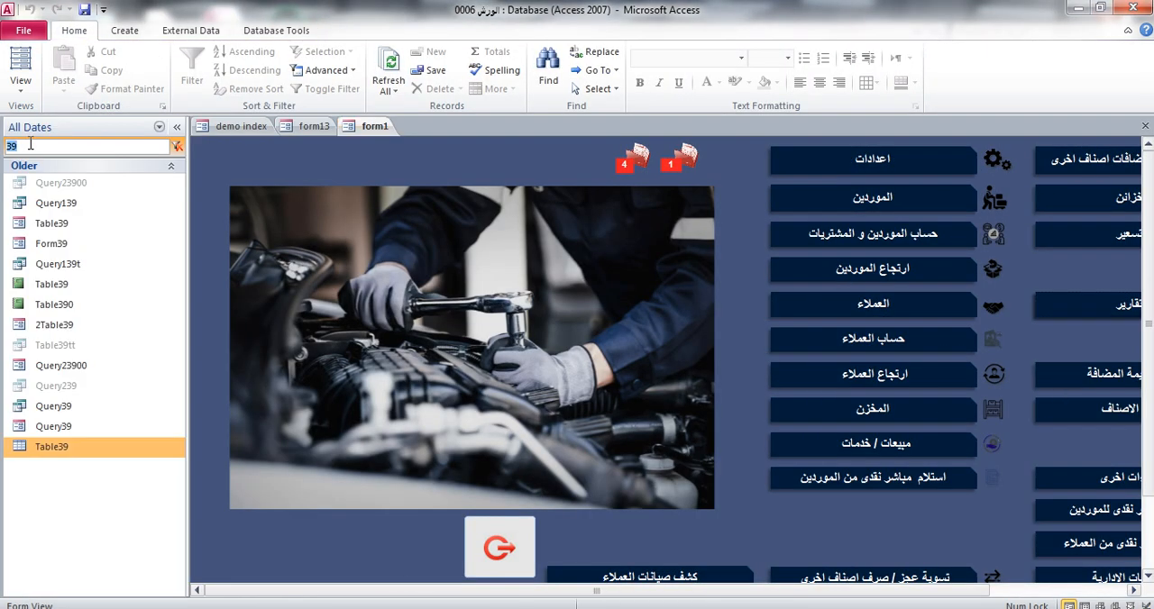
pyautogui.write('Query192')
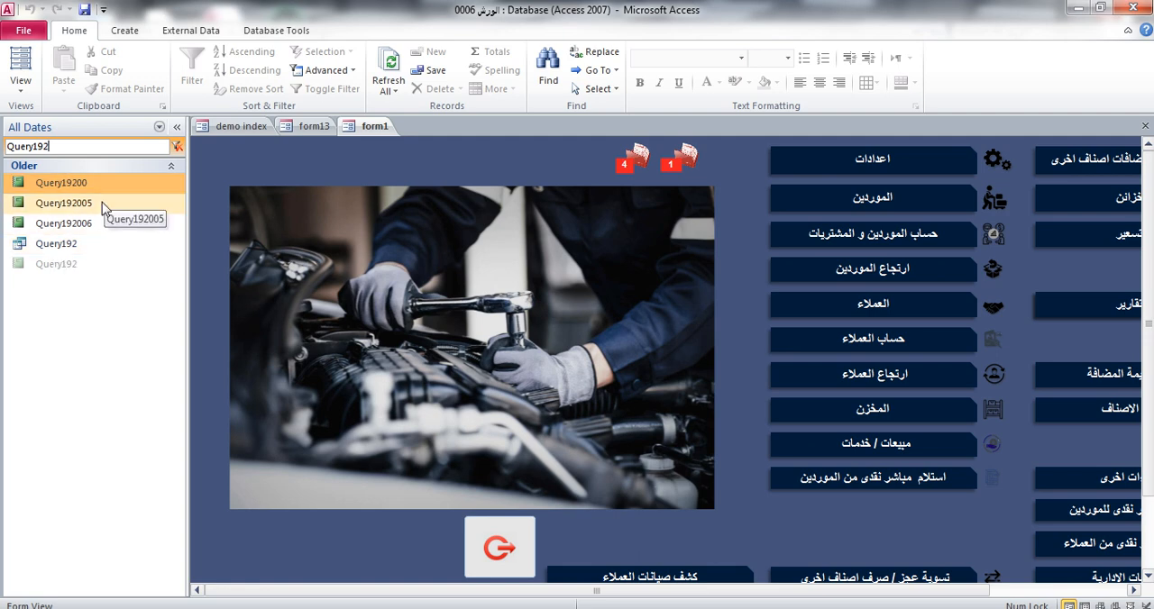
pyautogui.rightClick(65, 267)
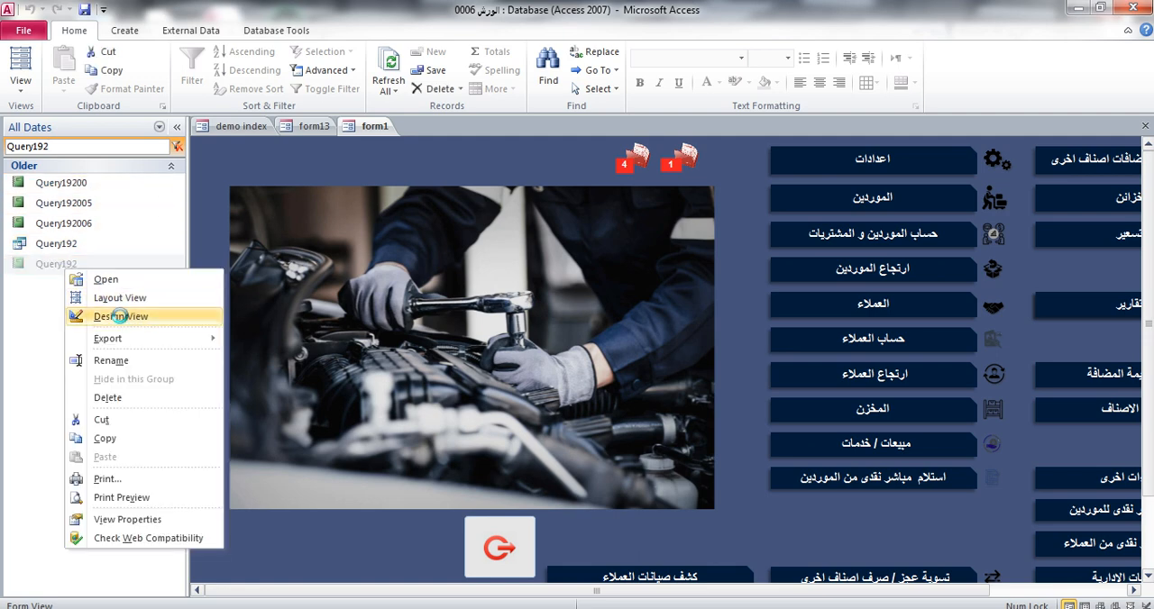
pyautogui.click(117, 316)
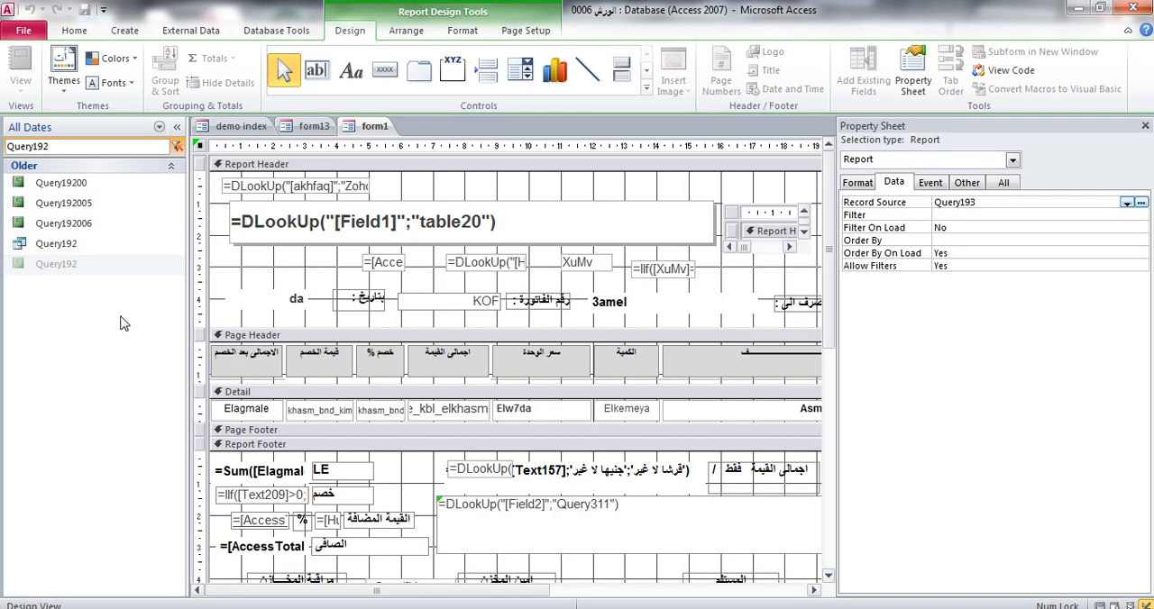
# Inspect the report's Record Source query in the Query Builder, then close the builder and the property sheet
pyautogui.click(200, 147)
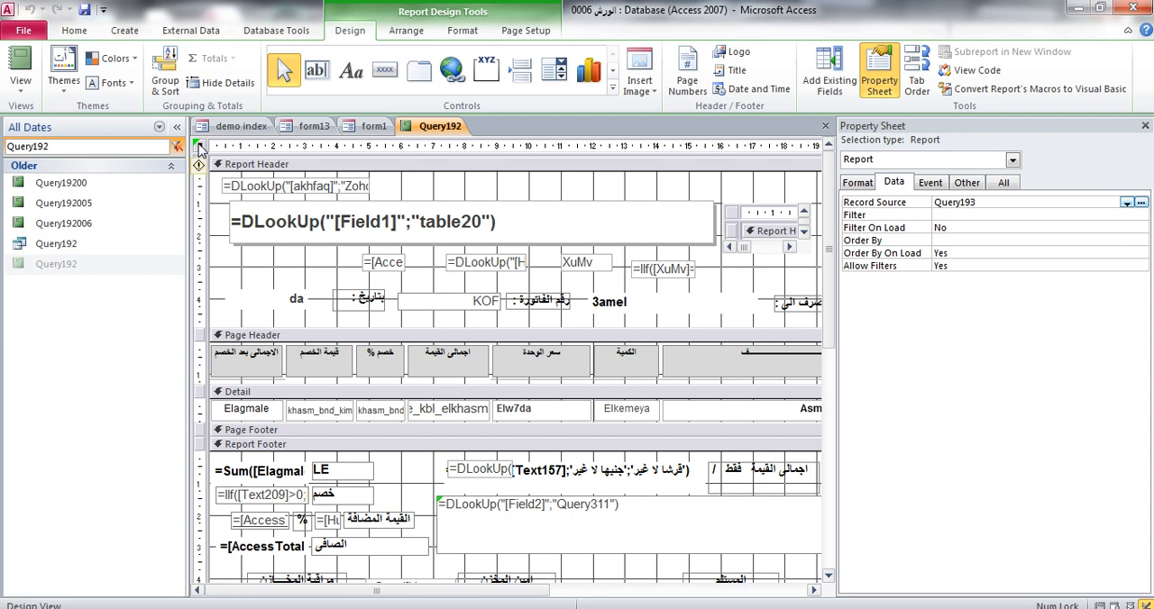
pyautogui.click(990, 206)
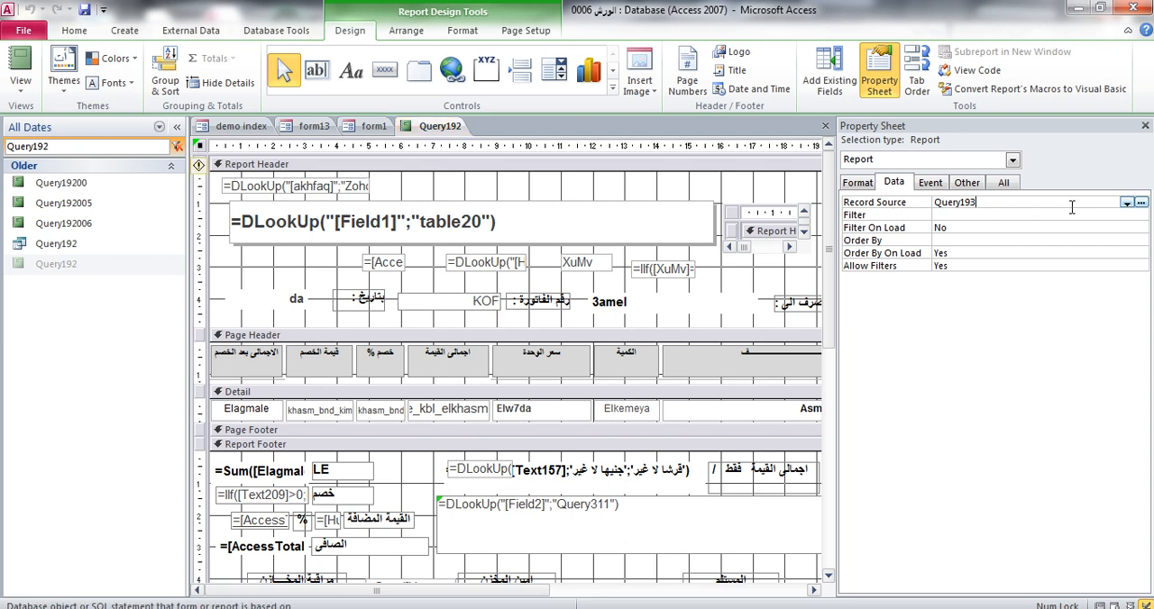
pyautogui.click(1141, 204)
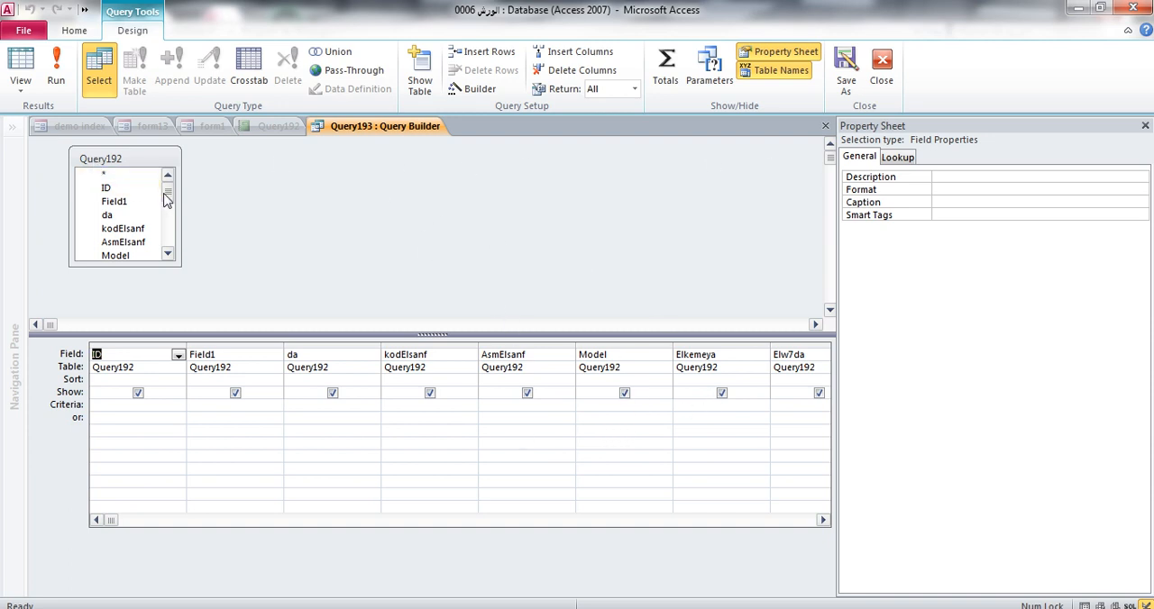
pyautogui.moveTo(167, 194); pyautogui.dragTo(166, 164)
pyautogui.click(1145, 125)
pyautogui.click(1144, 125)
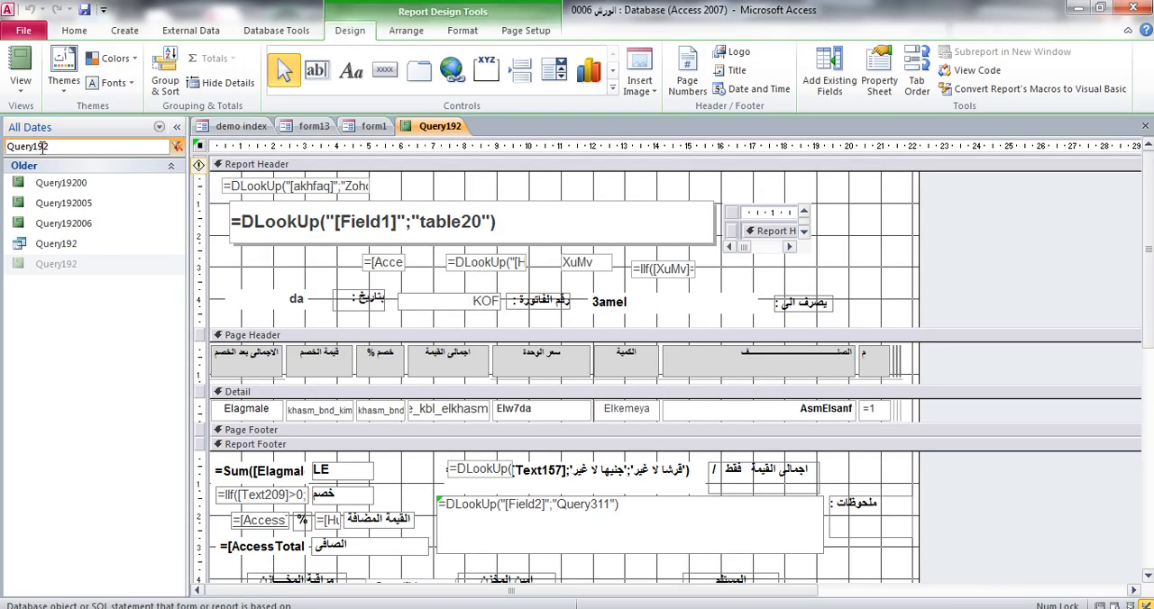
# Open the Query192 query in Design View and add the fields L1, L2, L3, L4 and nuCAR from the fatt table
pyautogui.rightClick(69, 245)
pyautogui.click(120, 274)
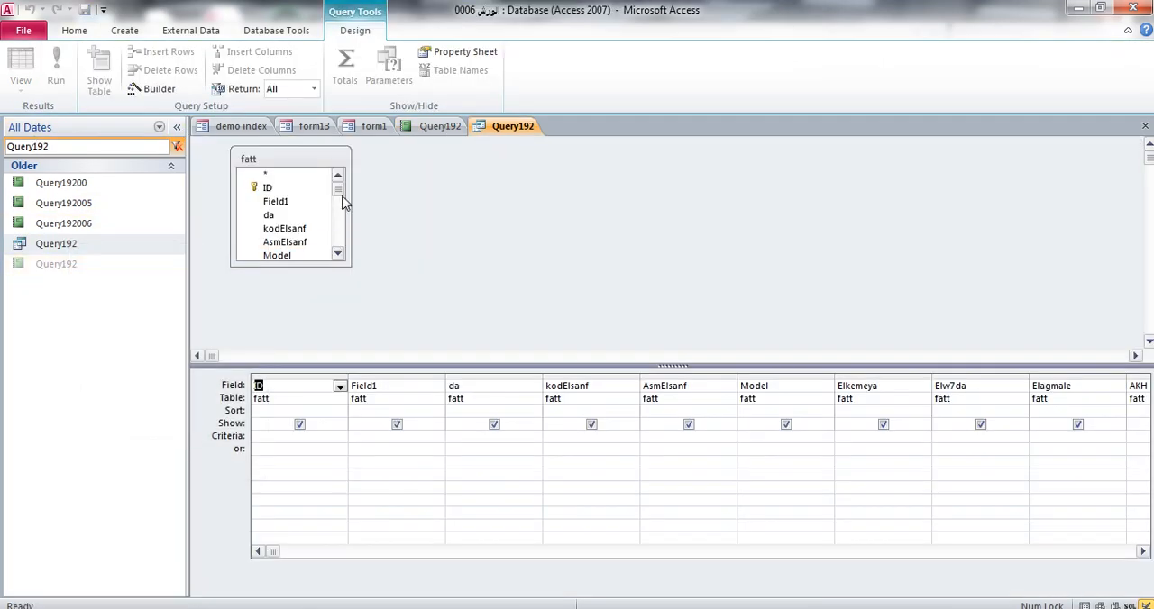
pyautogui.moveTo(339, 191); pyautogui.dragTo(339, 242)
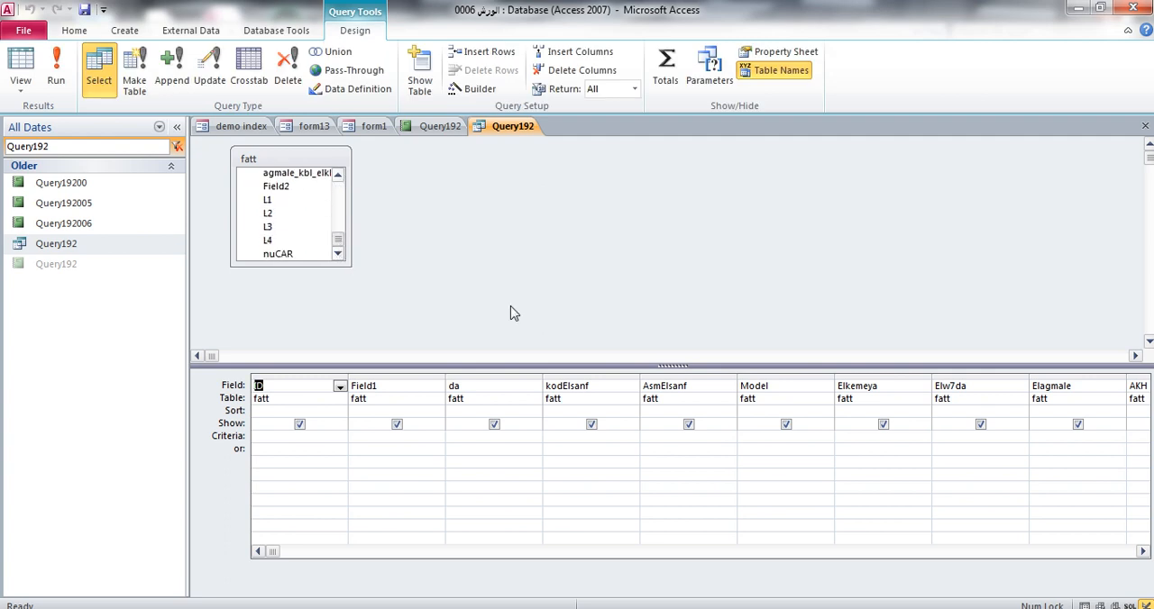
pyautogui.moveTo(1143, 552); pyautogui.dragTo(1143, 552)
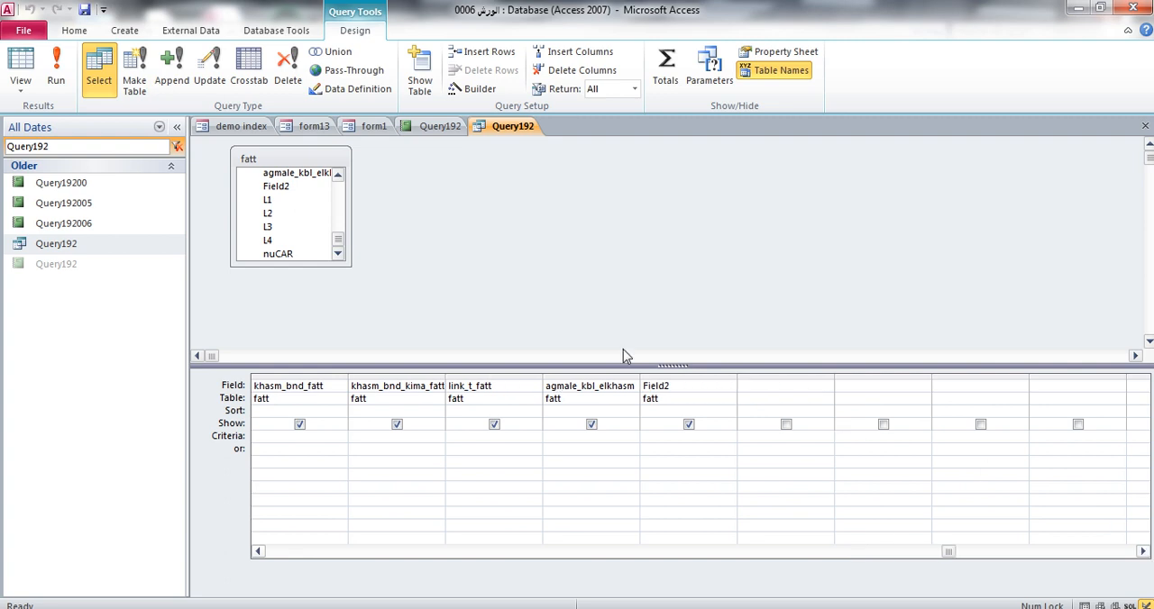
pyautogui.doubleClick(269, 199)
pyautogui.doubleClick(269, 213)
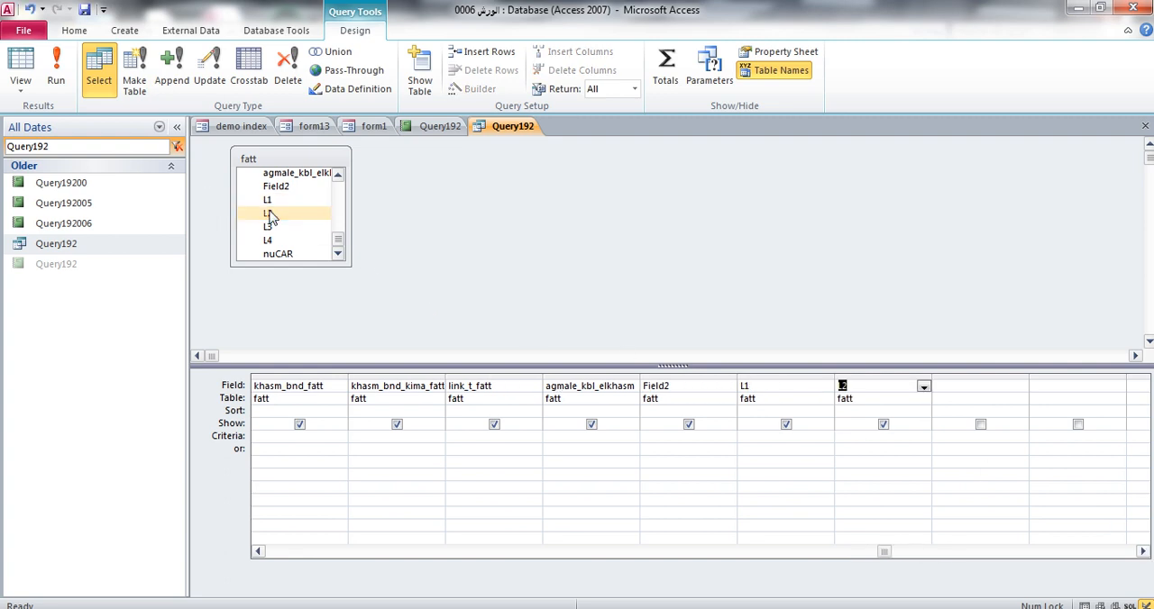
pyautogui.doubleClick(271, 227)
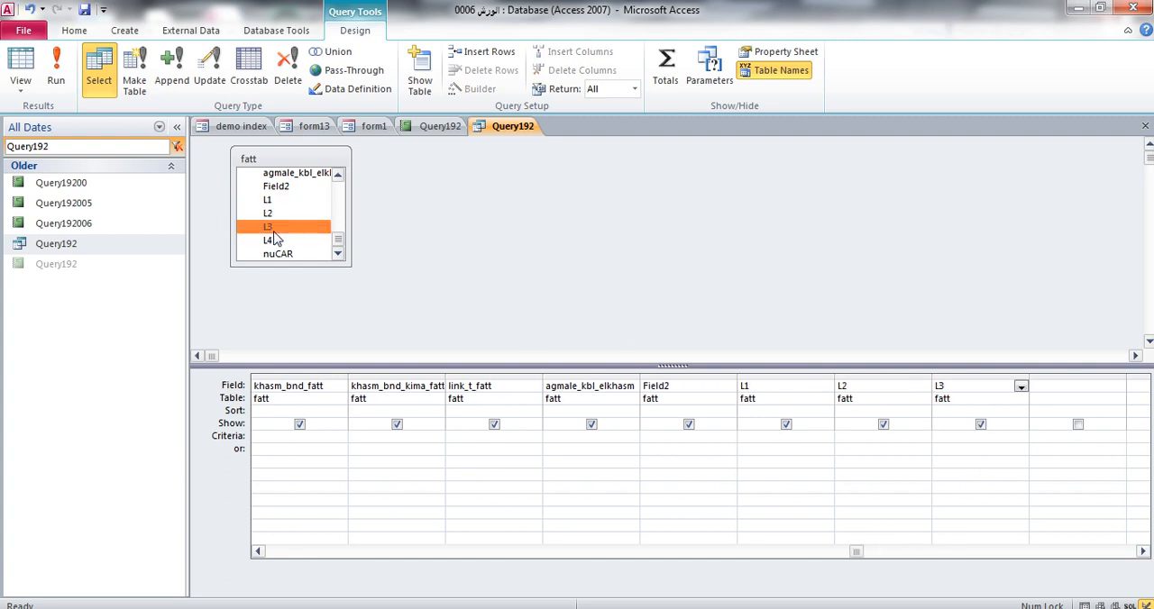
pyautogui.doubleClick(275, 239)
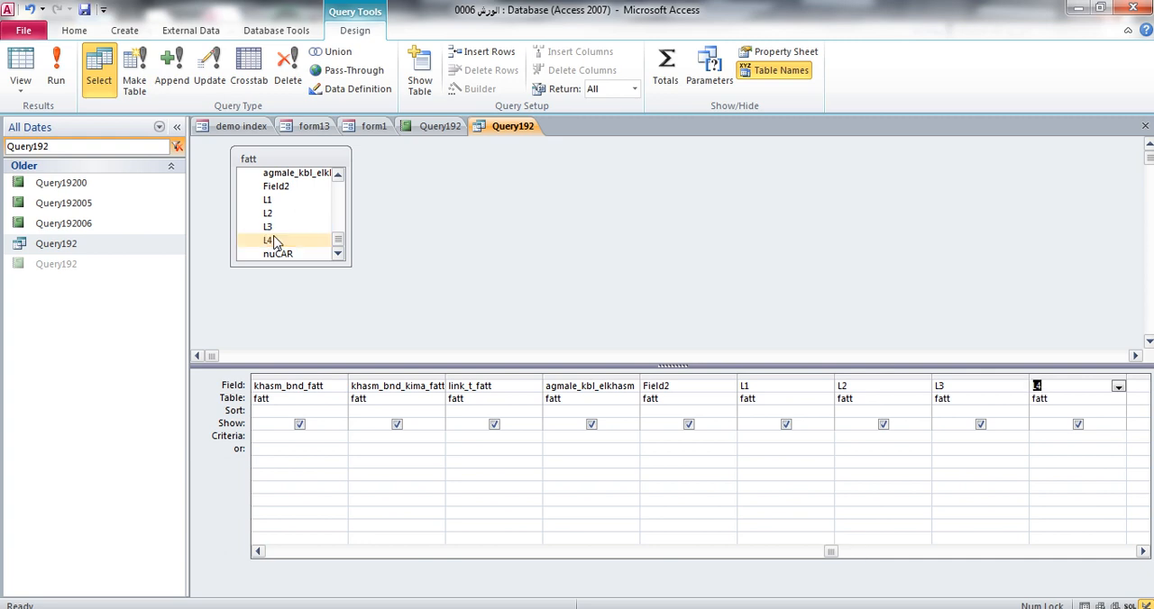
pyautogui.doubleClick(280, 254)
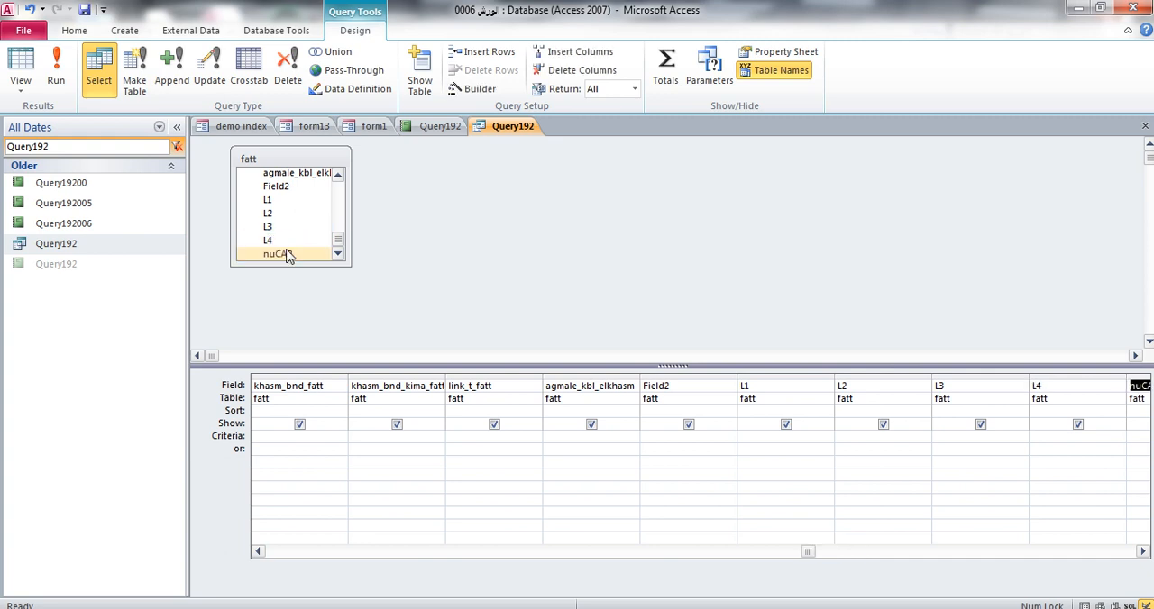
# Close the Query192 query and save its design changes
pyautogui.click(779, 513)
pyautogui.click(1144, 125)
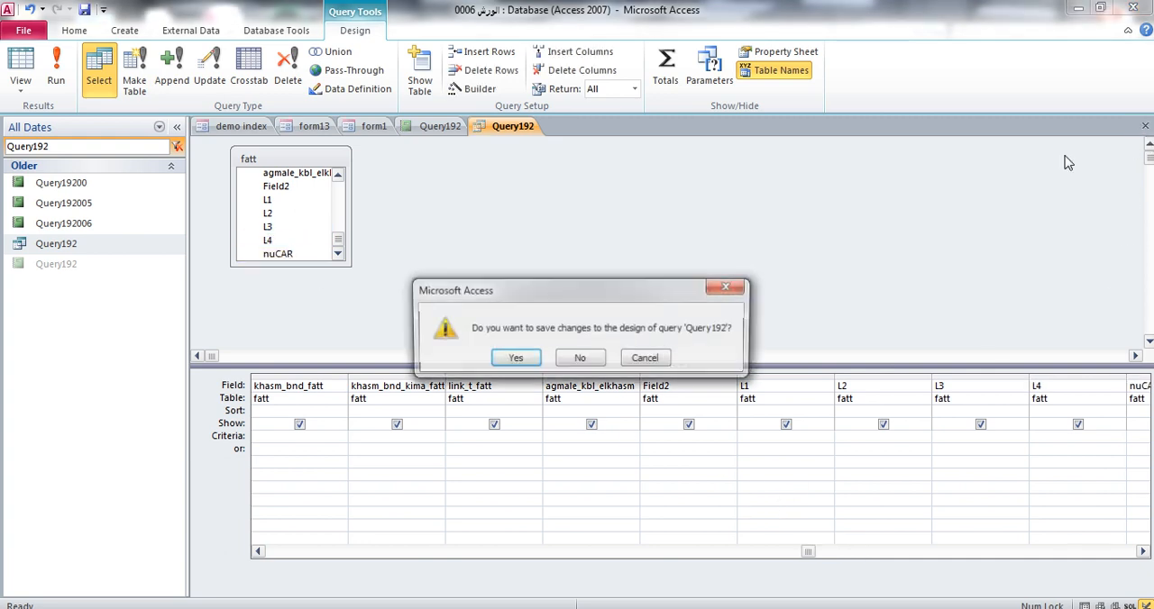
pyautogui.click(514, 359)
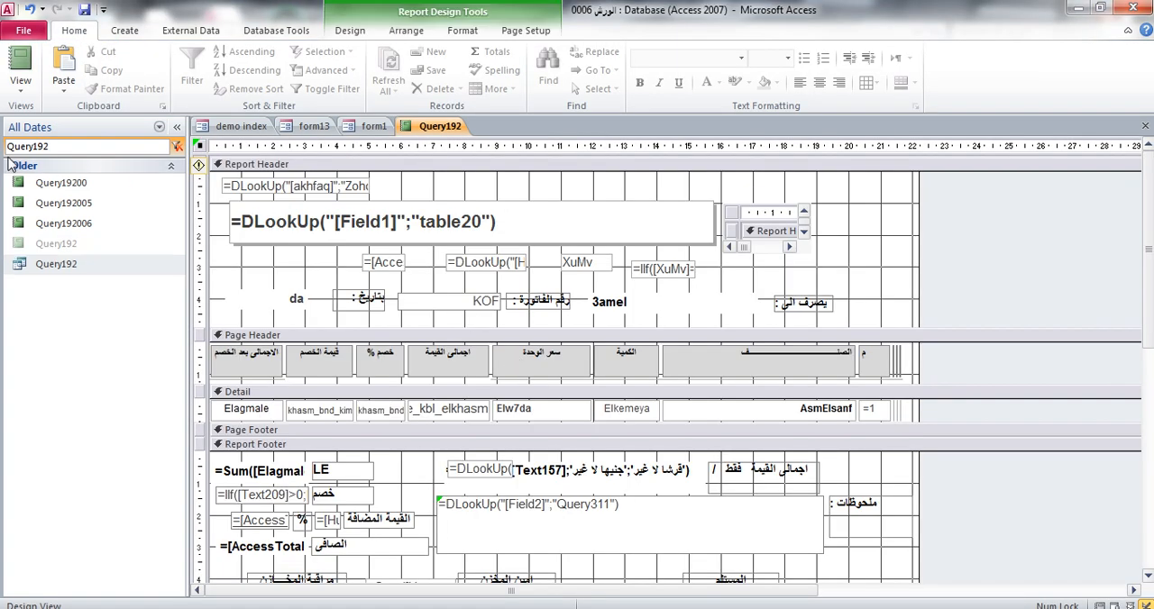
# Filter the database objects by Query193 and open the Query193 query in Design View
pyautogui.moveTo(47, 147); pyautogui.dragTo(67, 147)
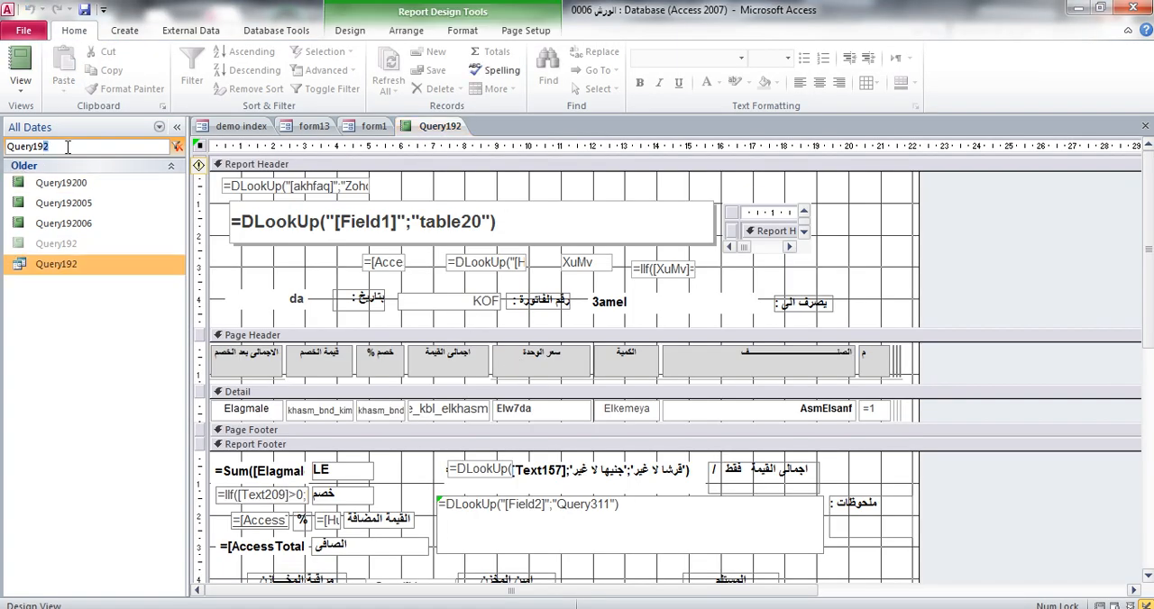
pyautogui.write('3')
pyautogui.rightClick(69, 178)
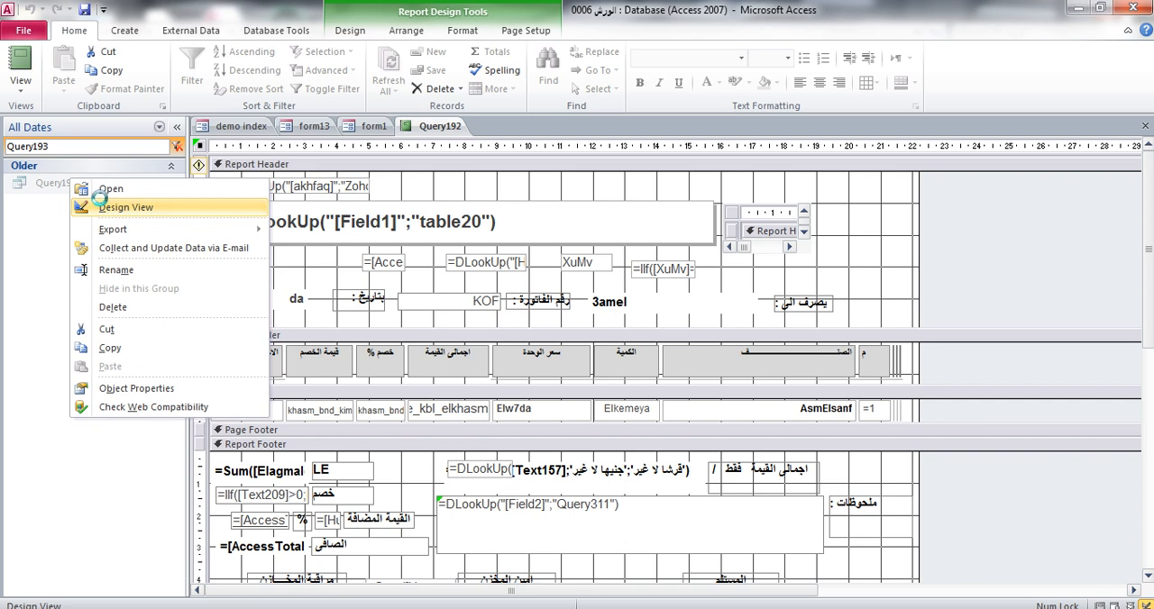
pyautogui.click(101, 207)
# Add the fields L1, L2, L3, L4 and nuCAR from Query192 to the Query193 design grid
pyautogui.moveTo(330, 190); pyautogui.dragTo(329, 239)
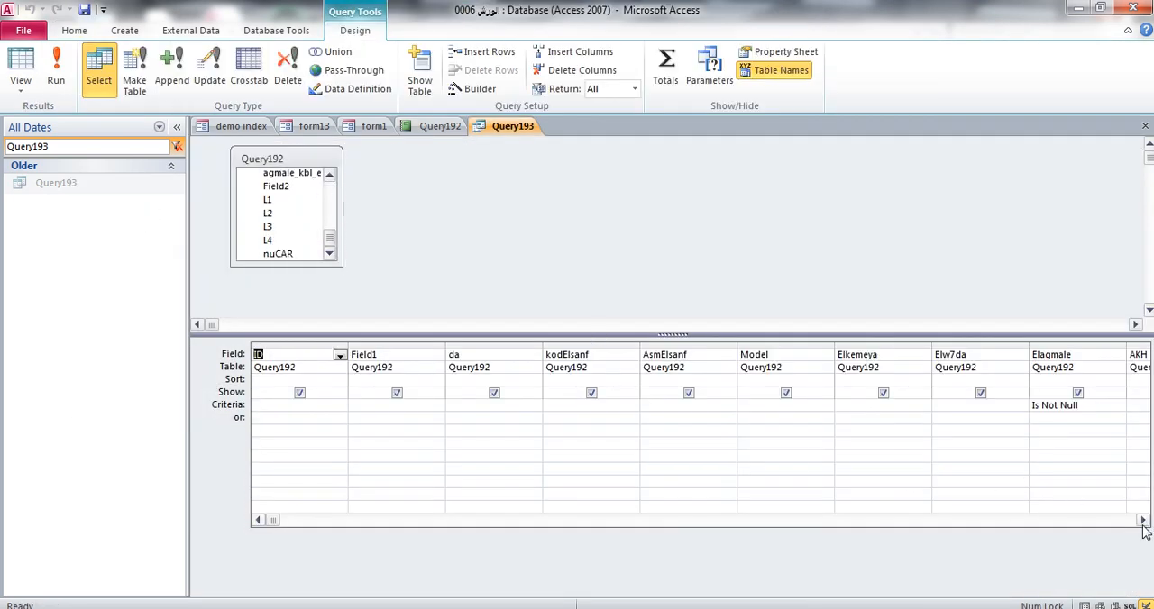
pyautogui.moveTo(1142, 523); pyautogui.dragTo(1142, 523)
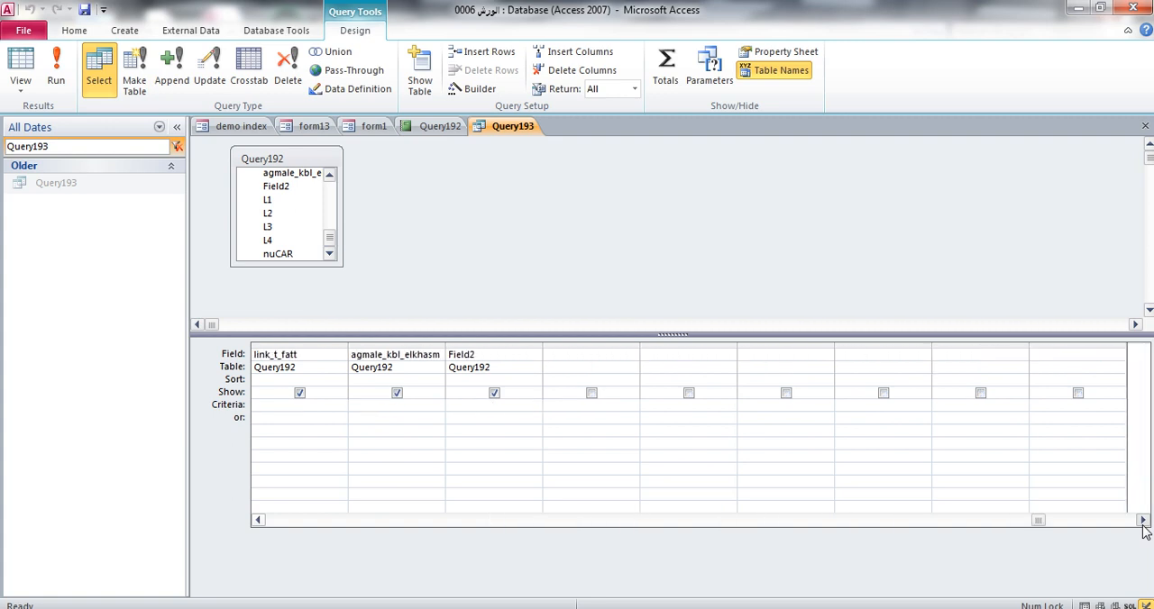
pyautogui.doubleClick(275, 201)
pyautogui.doubleClick(275, 213)
pyautogui.doubleClick(275, 227)
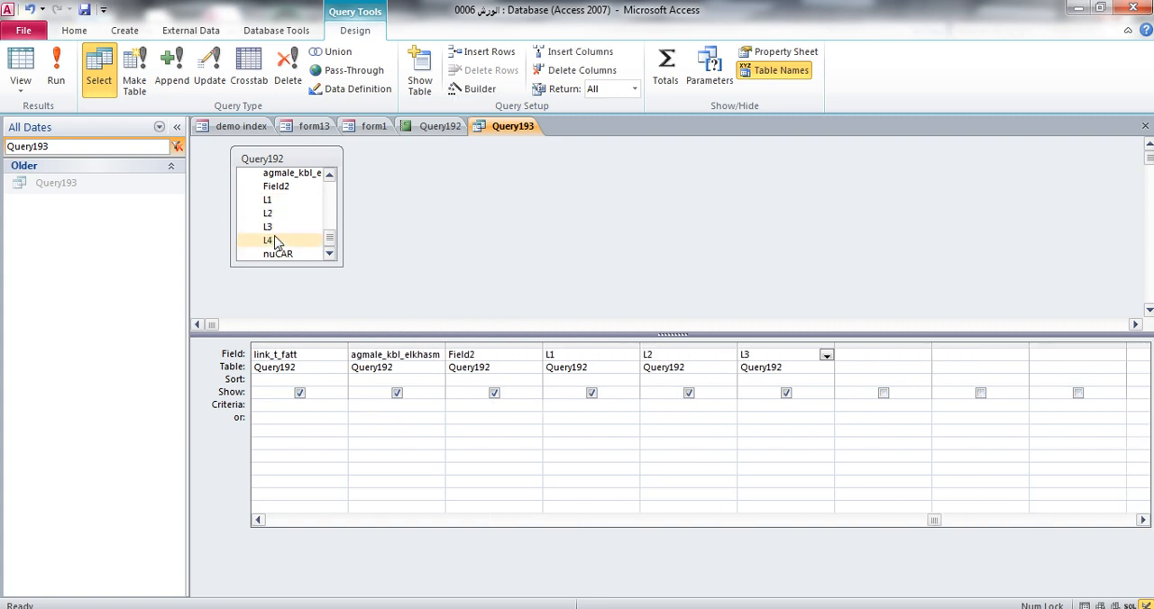
pyautogui.doubleClick(275, 240)
pyautogui.doubleClick(288, 255)
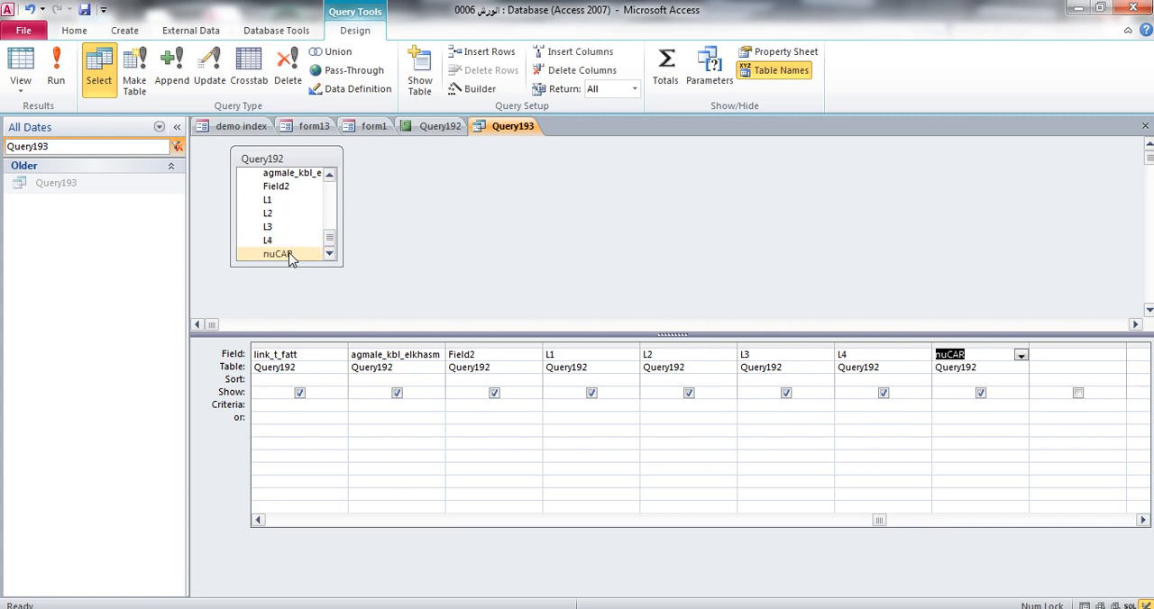
# Close the Query193 query and save its design changes
pyautogui.click(429, 418)
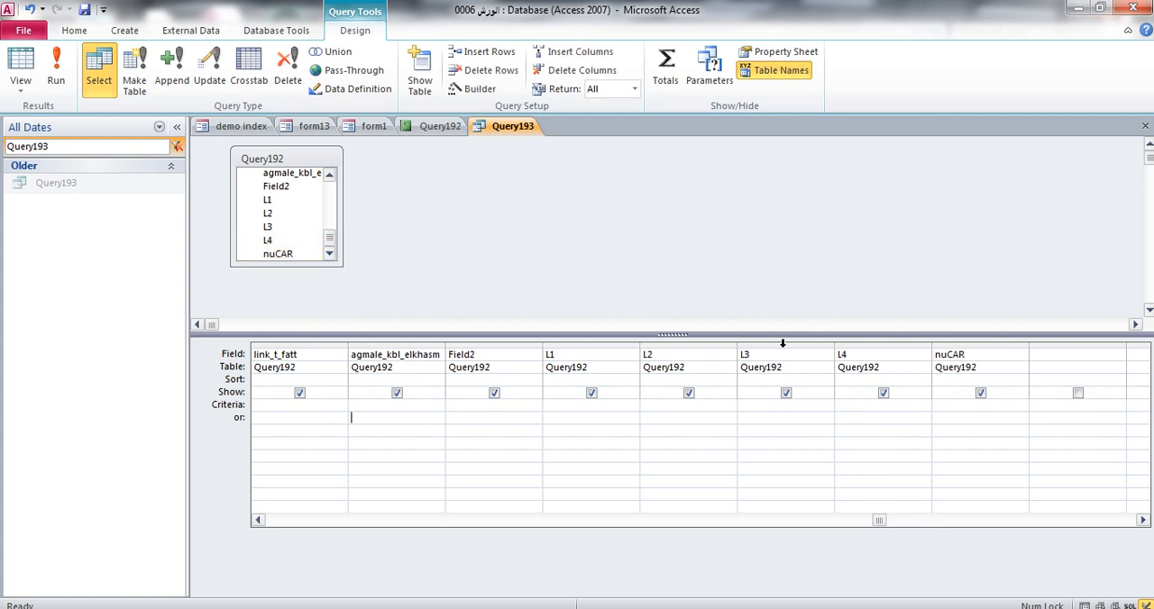
pyautogui.click(1145, 132)
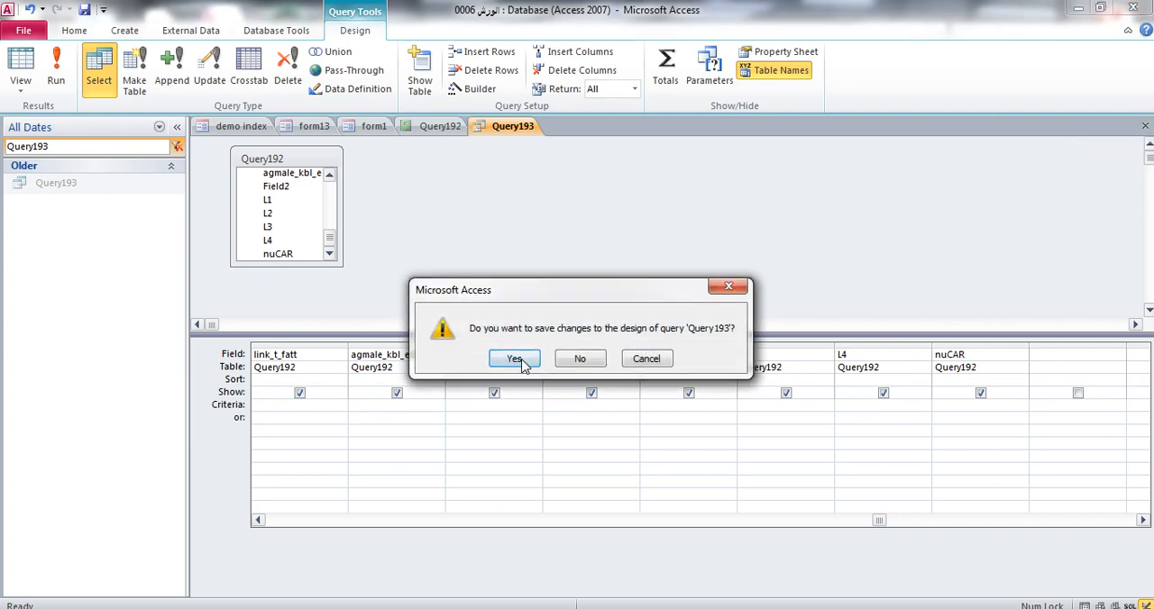
pyautogui.click(521, 361)
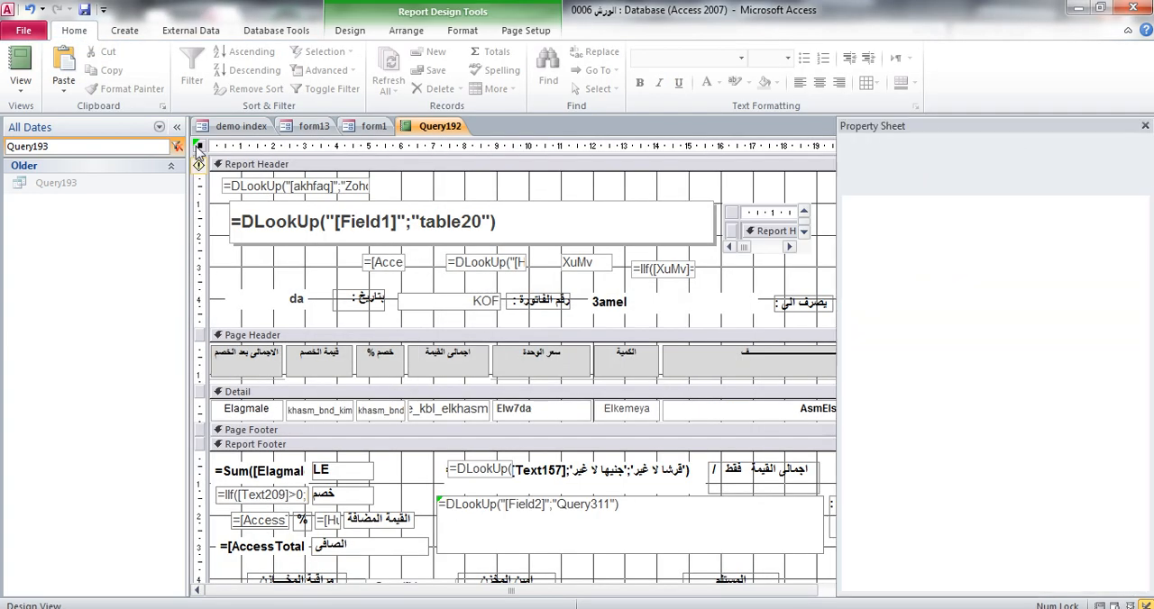
# Check the report's Record Source query in the Query Builder for the added fields, and close the builder and the property sheet
pyautogui.click(1140, 201)
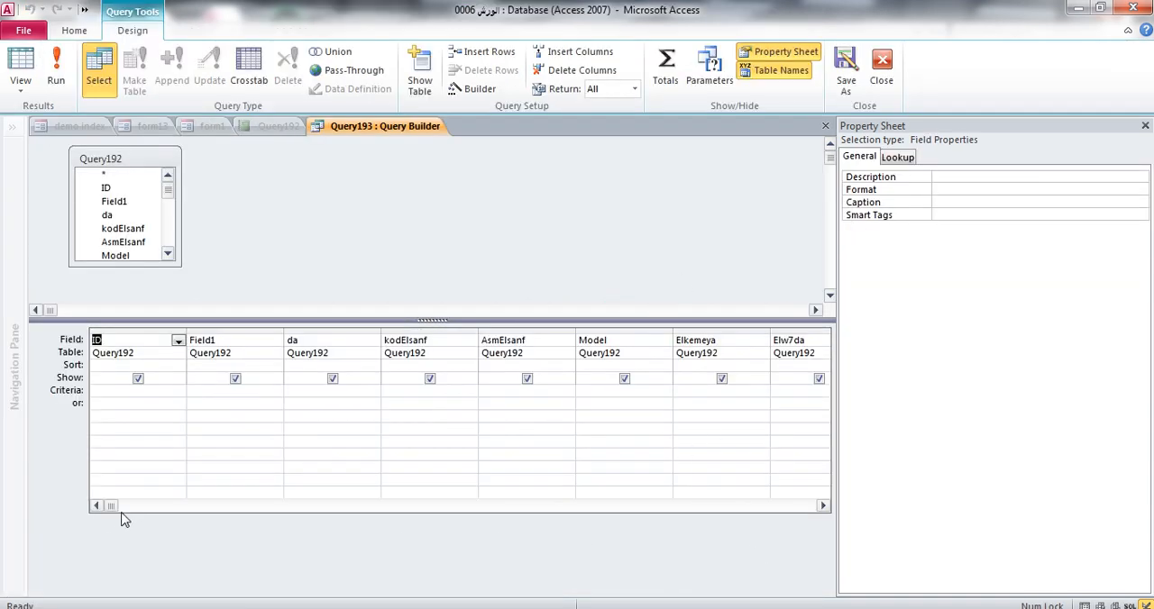
pyautogui.moveTo(114, 507); pyautogui.dragTo(727, 491)
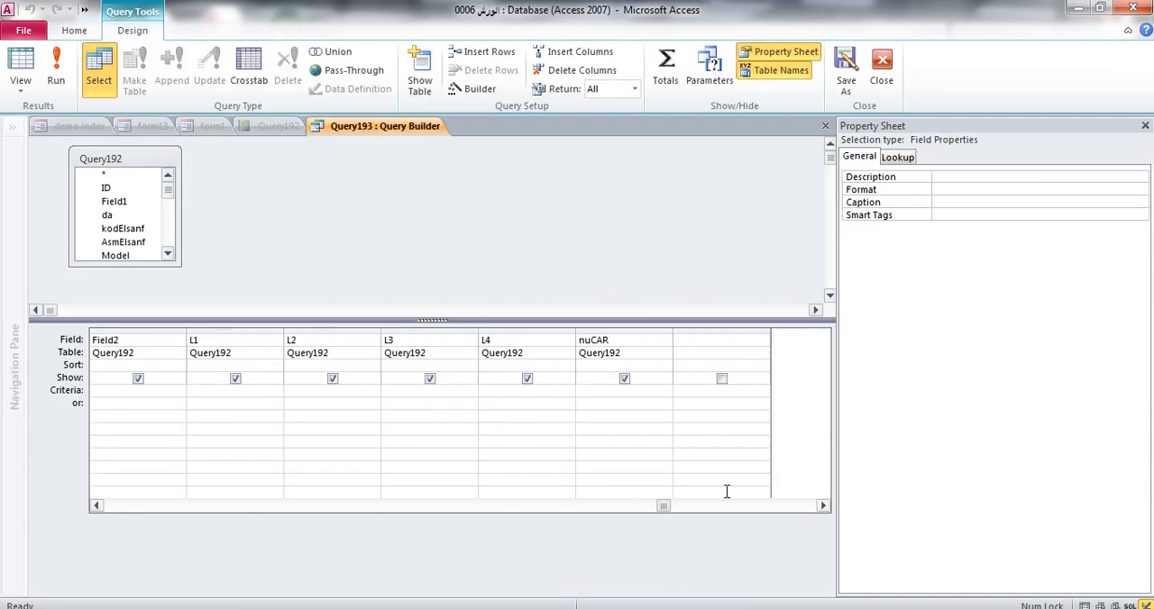
pyautogui.click(1145, 125)
pyautogui.click(1145, 125)
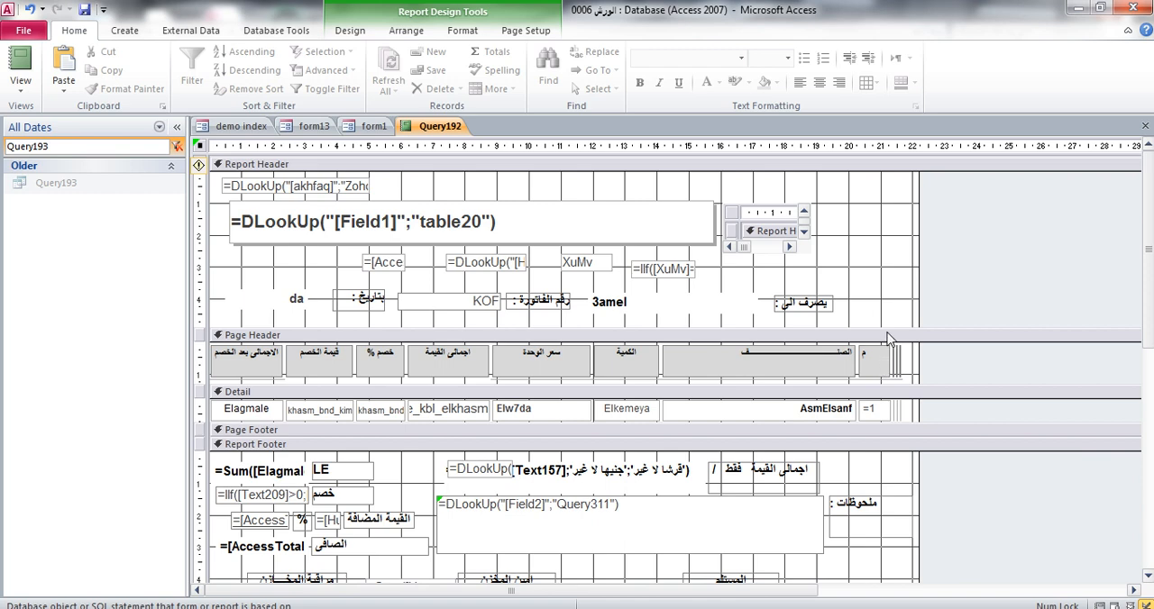
# Enlarge the Report Header section slightly and move its row of recipient, invoice number and date controls down
pyautogui.moveTo(888, 326); pyautogui.dragTo(888, 341)
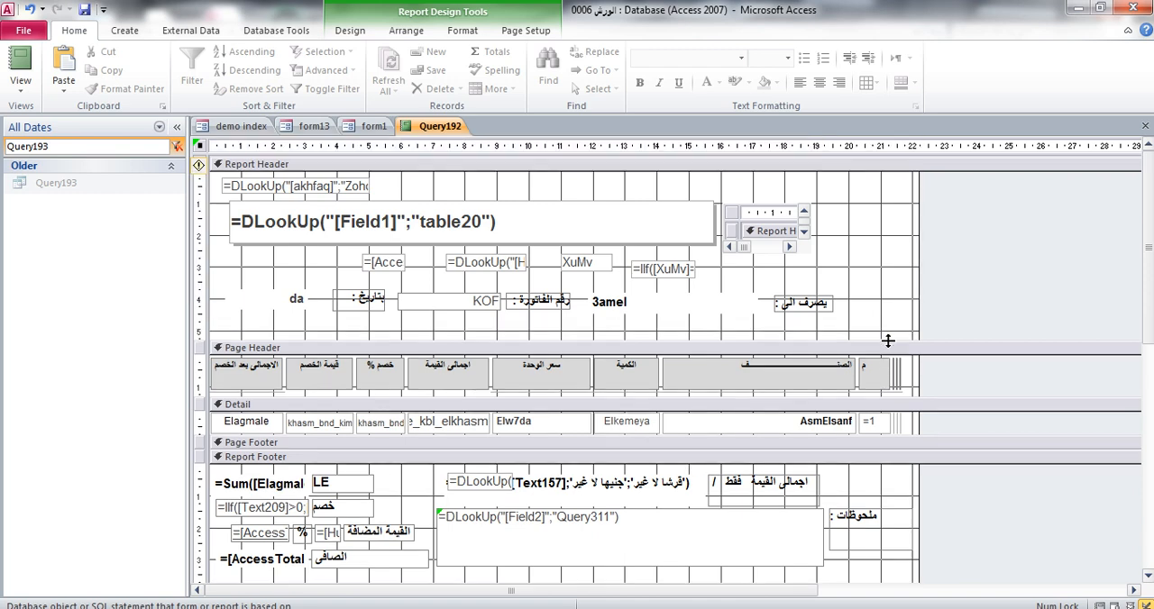
pyautogui.click(349, 30)
pyautogui.click(350, 70)
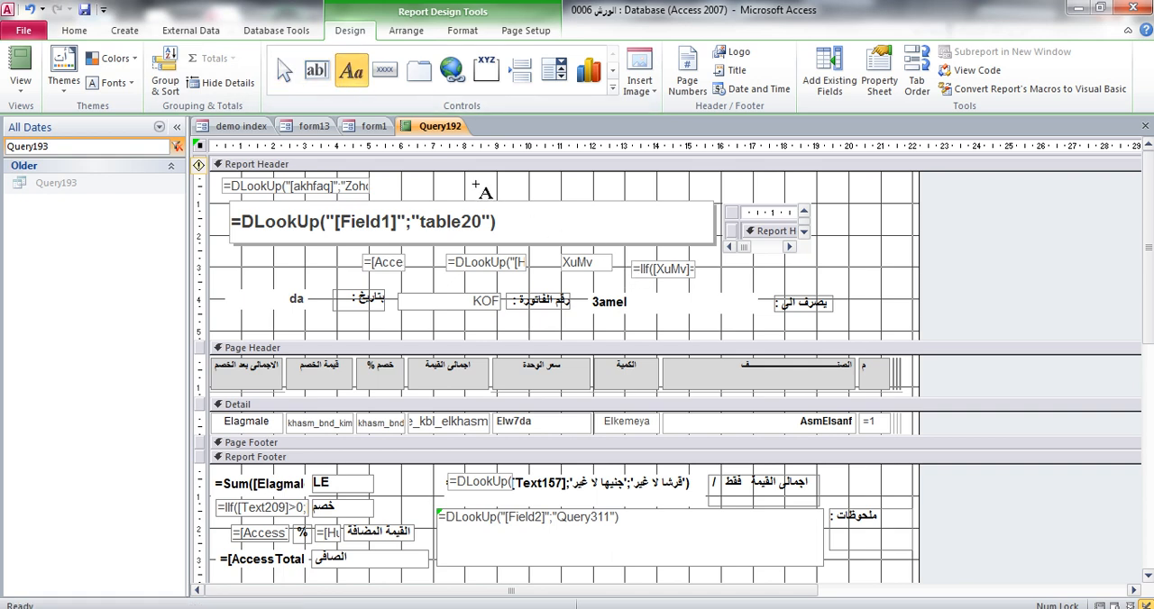
pyautogui.press('Escape')
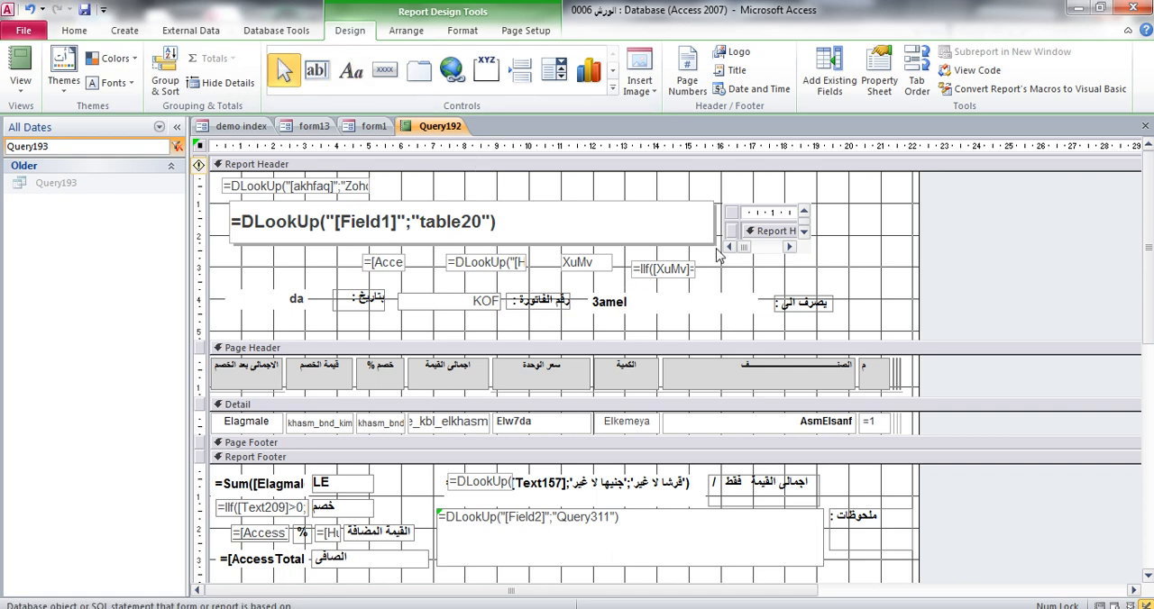
pyautogui.moveTo(858, 312); pyautogui.dragTo(326, 324)
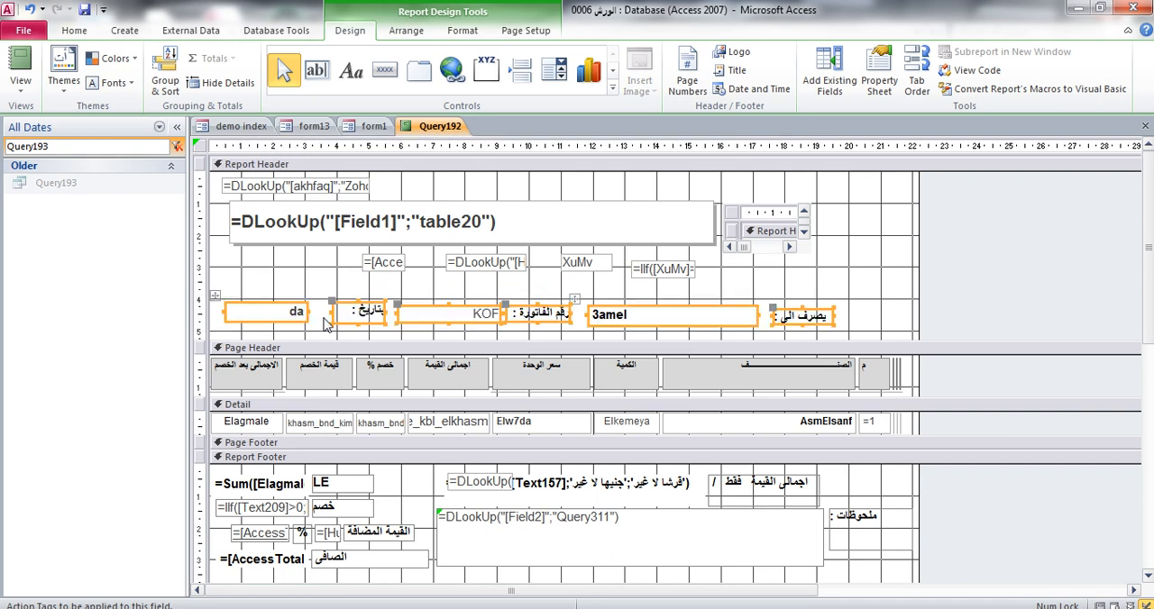
# Duplicate the "يصرف الى :" label and place the copy directly above the original
pyautogui.click(802, 315)
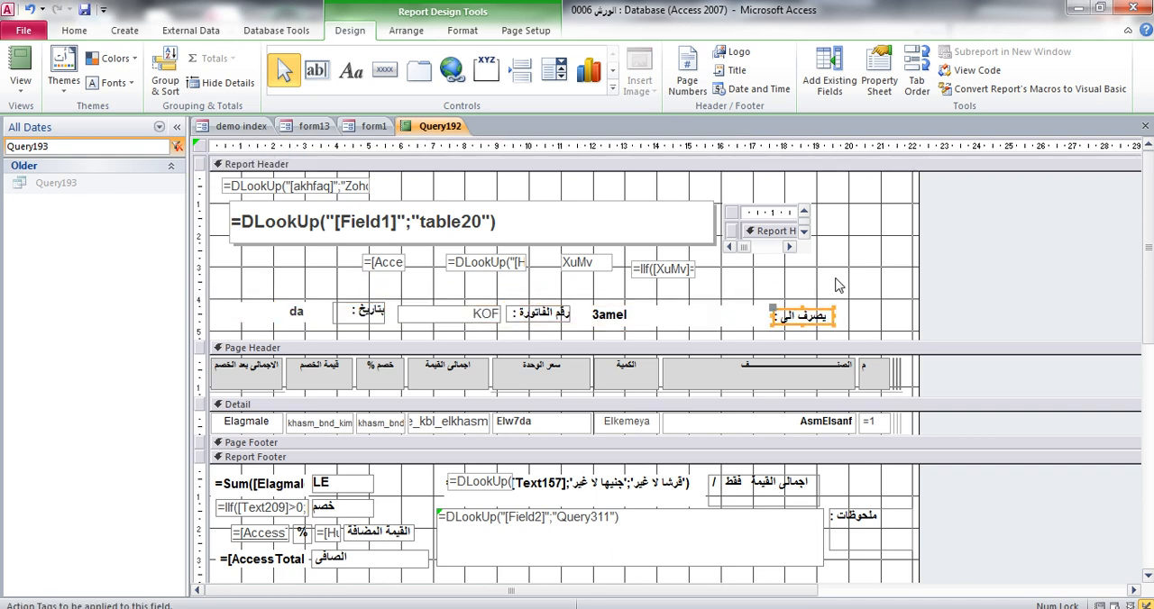
pyautogui.hotkey('ctrl', 'v')
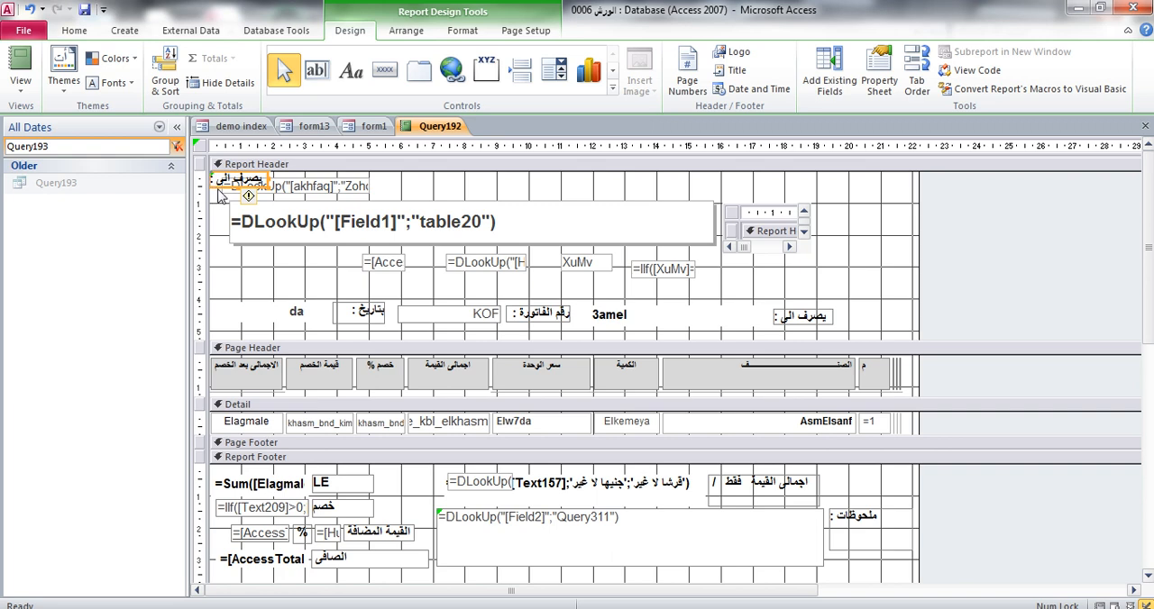
pyautogui.moveTo(219, 189); pyautogui.dragTo(782, 308)
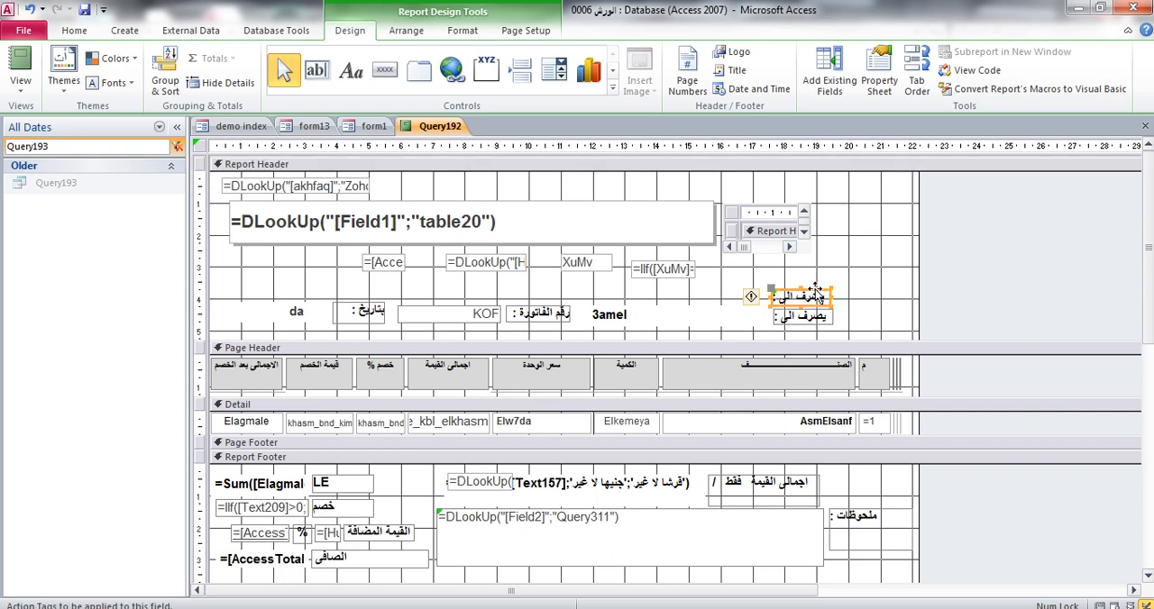
pyautogui.moveTo(815, 289); pyautogui.dragTo(819, 289)
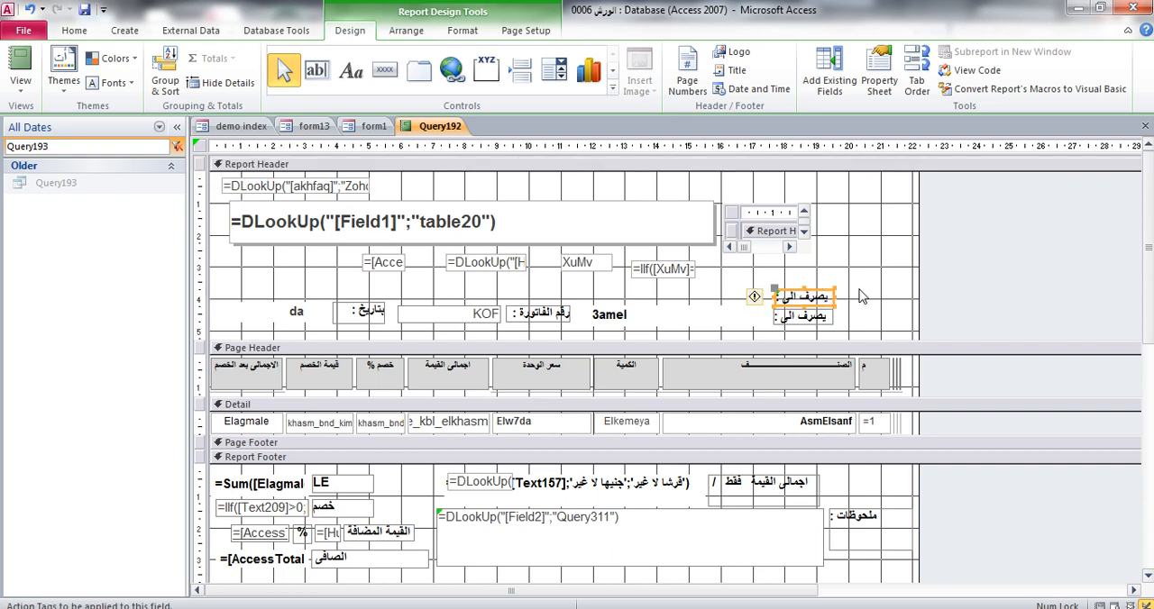
# Change the duplicated label's caption to "رقم السيارة :"
pyautogui.click(860, 290)
pyautogui.click(819, 296)
pyautogui.click(828, 297)
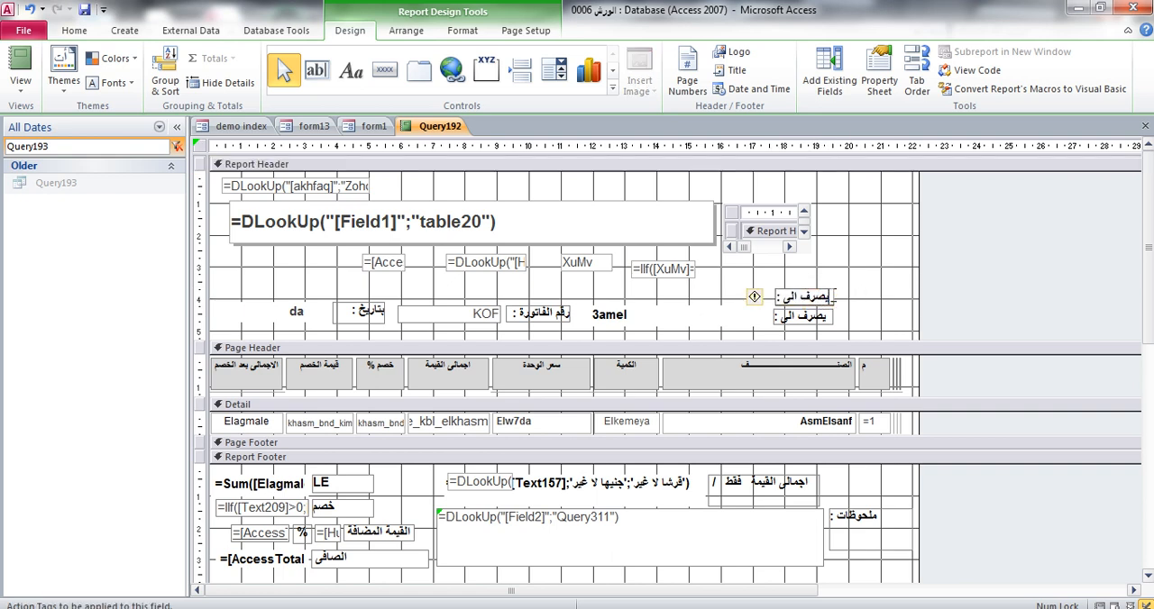
pyautogui.moveTo(835, 297); pyautogui.dragTo(787, 297)
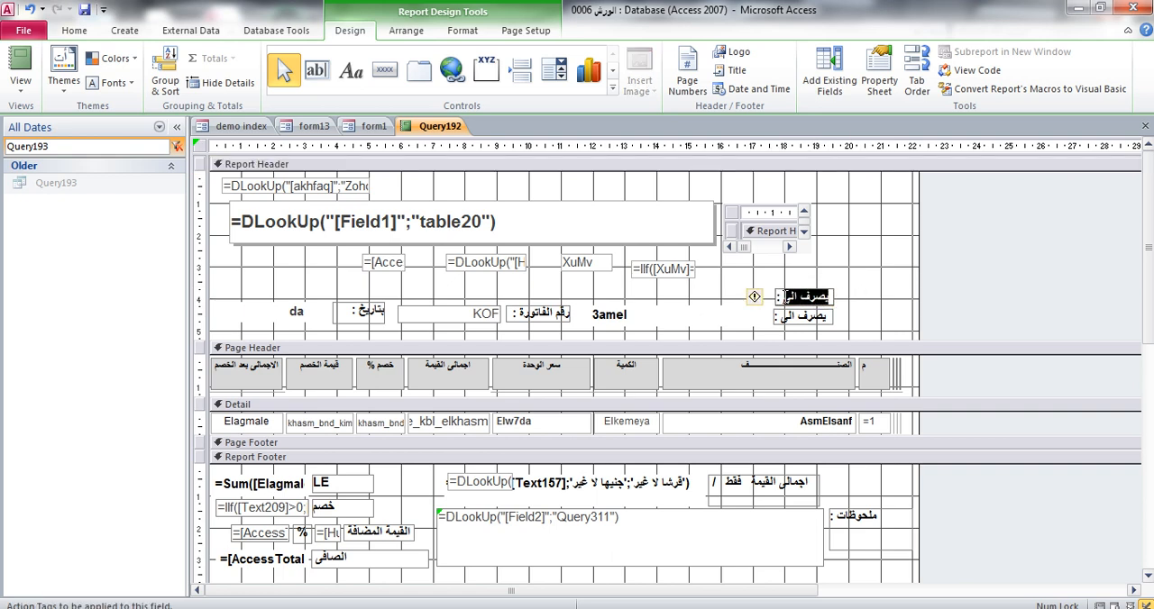
pyautogui.write('v')
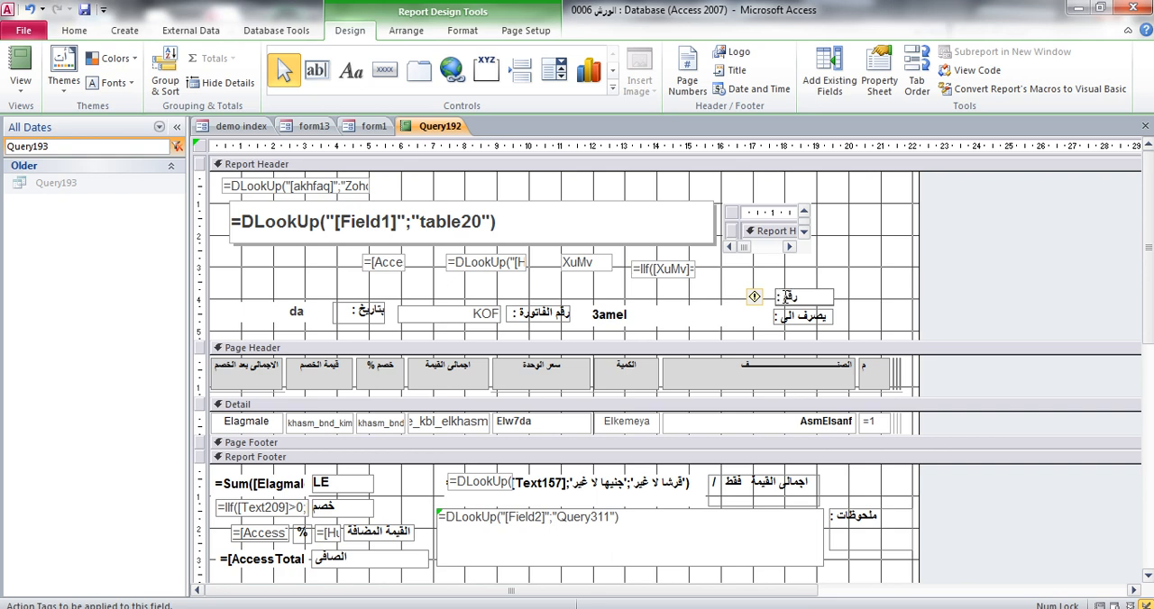
pyautogui.write('قم السيارة')
pyautogui.click(838, 285)
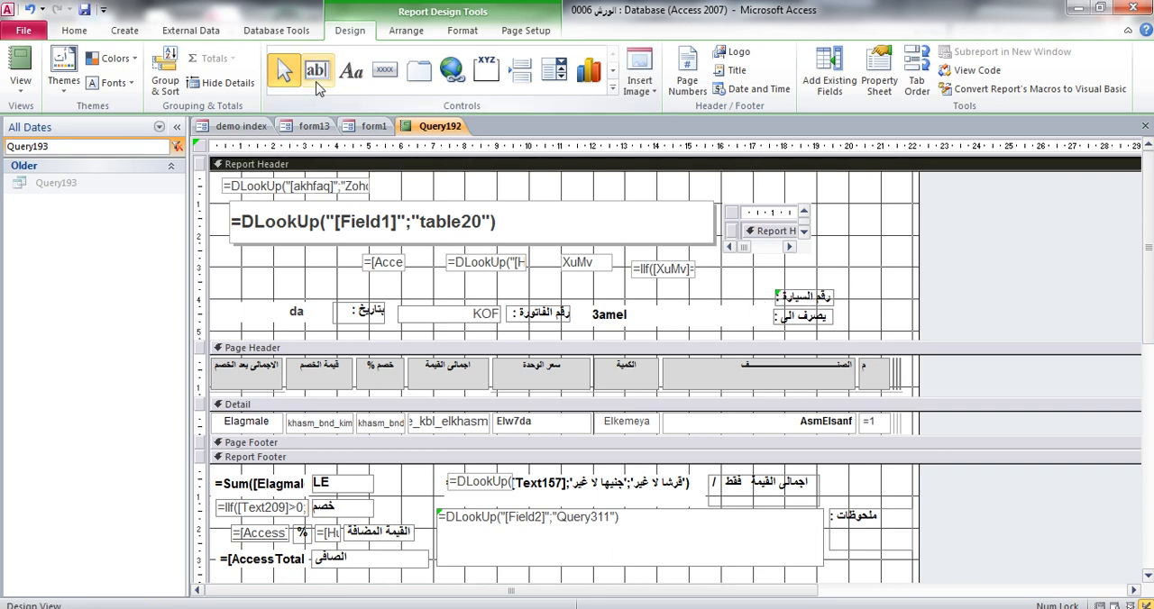
# Add a small text box beside the title area of the Report Header and delete its attached label
pyautogui.click(316, 74)
pyautogui.moveTo(875, 177); pyautogui.dragTo(849, 195)
pyautogui.click(777, 190)
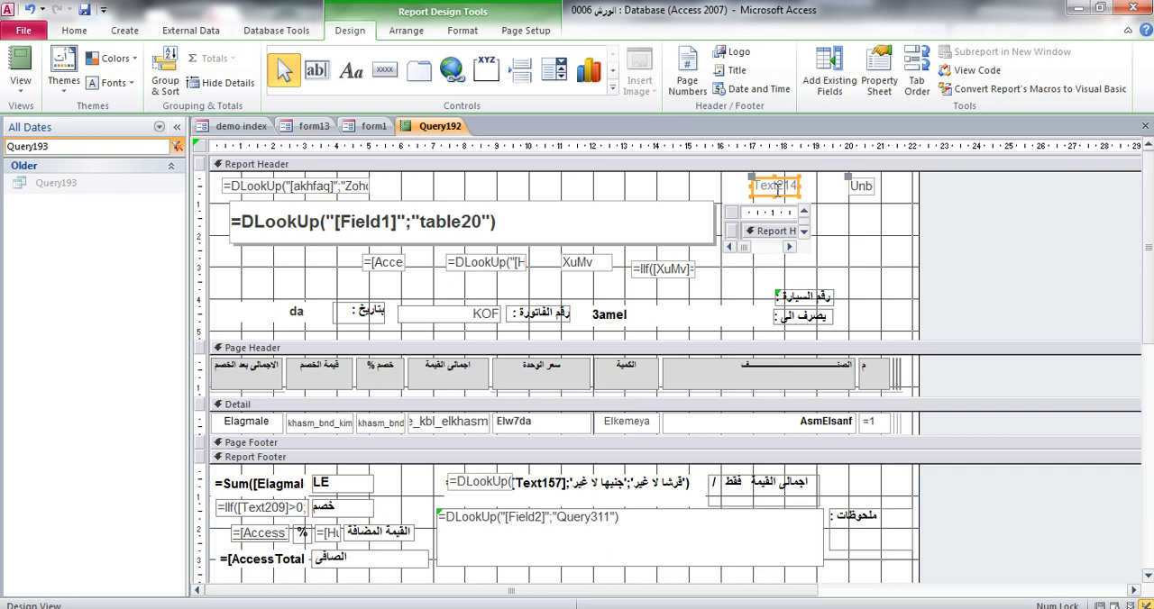
pyautogui.press('Delete')
# Duplicate the unbound text box four times to form a vertical column in the Report Header
pyautogui.click(857, 188)
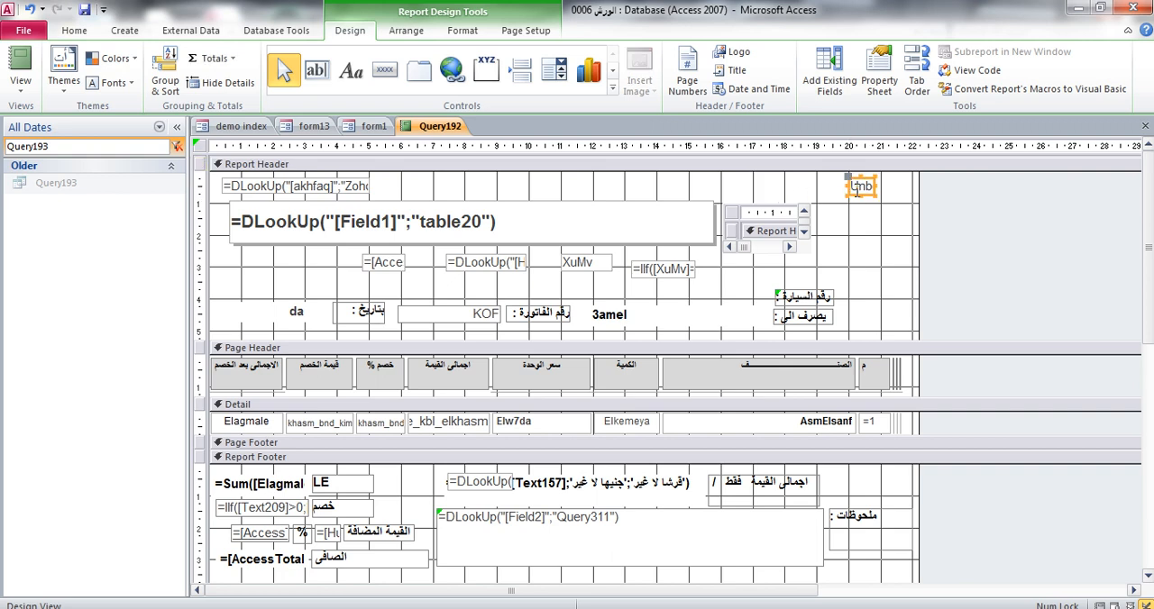
pyautogui.hotkey('ctrl', 'v')
pyautogui.hotkey('ctrl', 'v')
pyautogui.hotkey('ctrl', 'v')
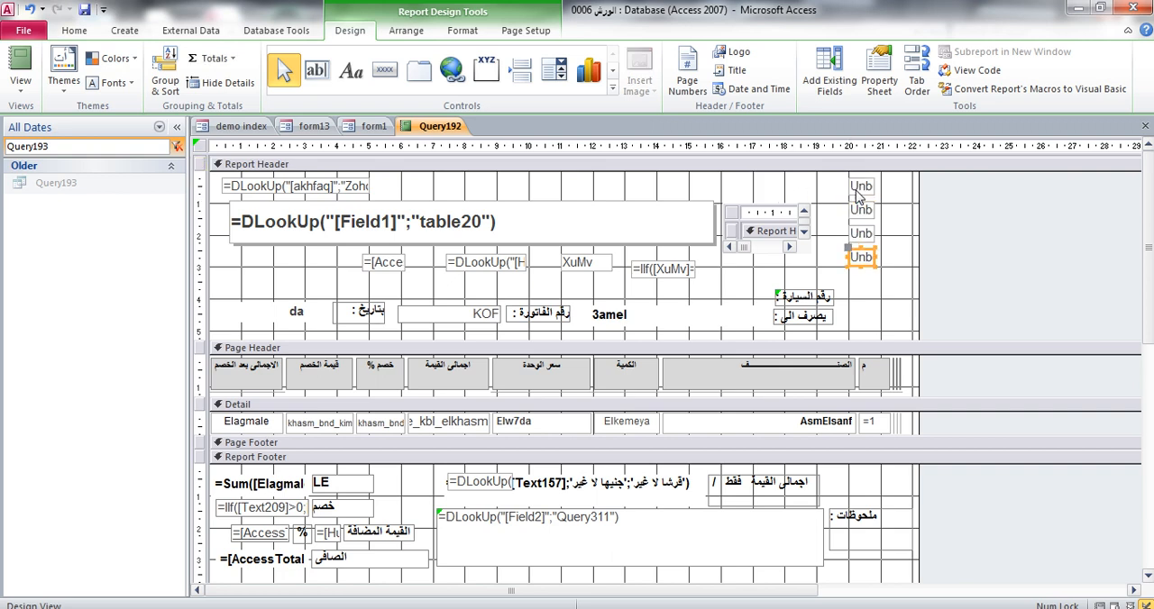
pyautogui.hotkey('ctrl', 'v')
pyautogui.click(880, 193)
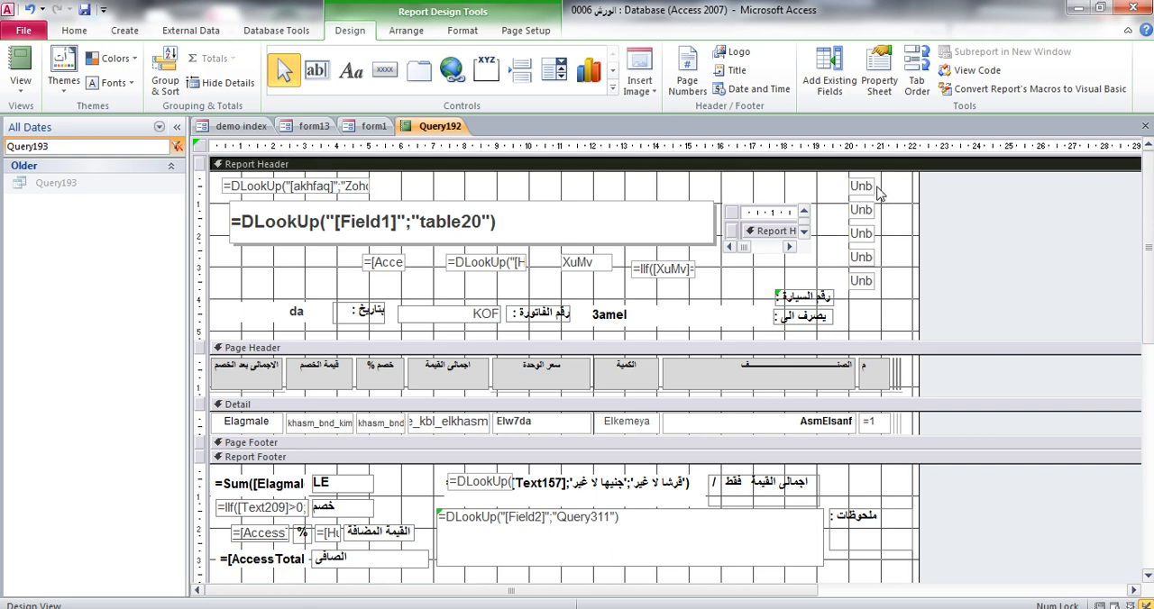
# Check the properties of the two uppermost unbound text boxes and set the topmost one's Name to Text215
pyautogui.click(870, 192)
pyautogui.click(879, 71)
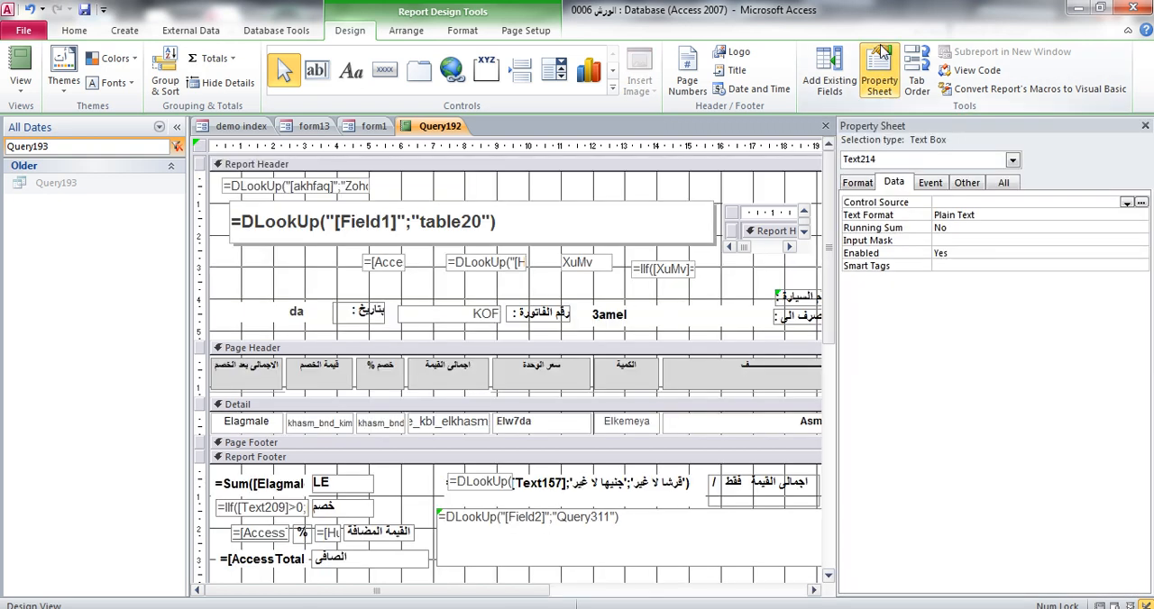
pyautogui.click(878, 76)
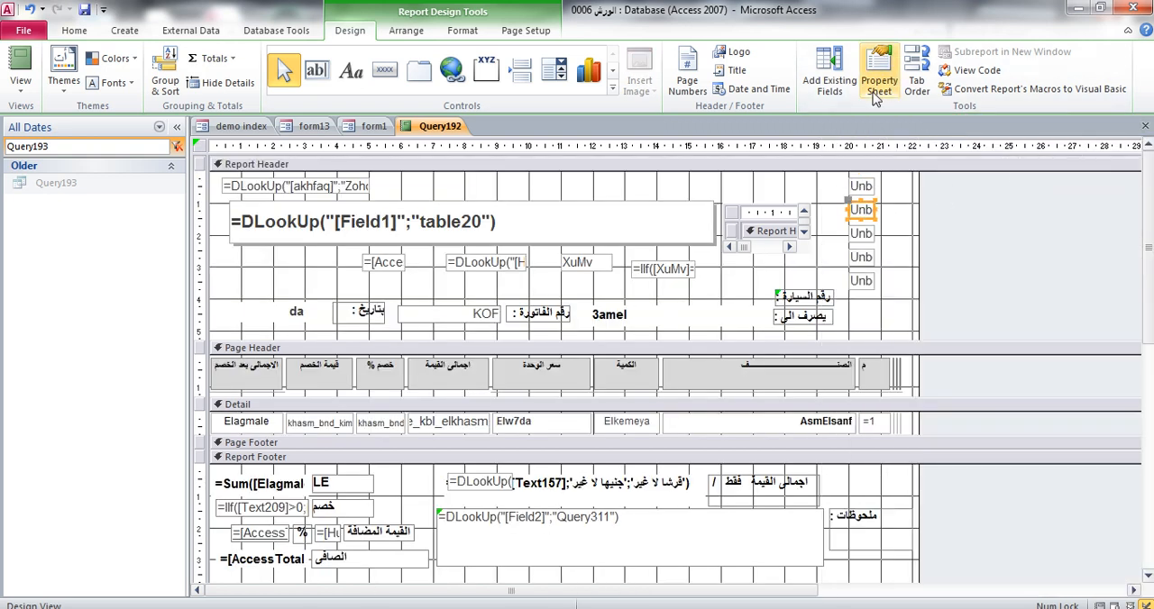
pyautogui.click(878, 76)
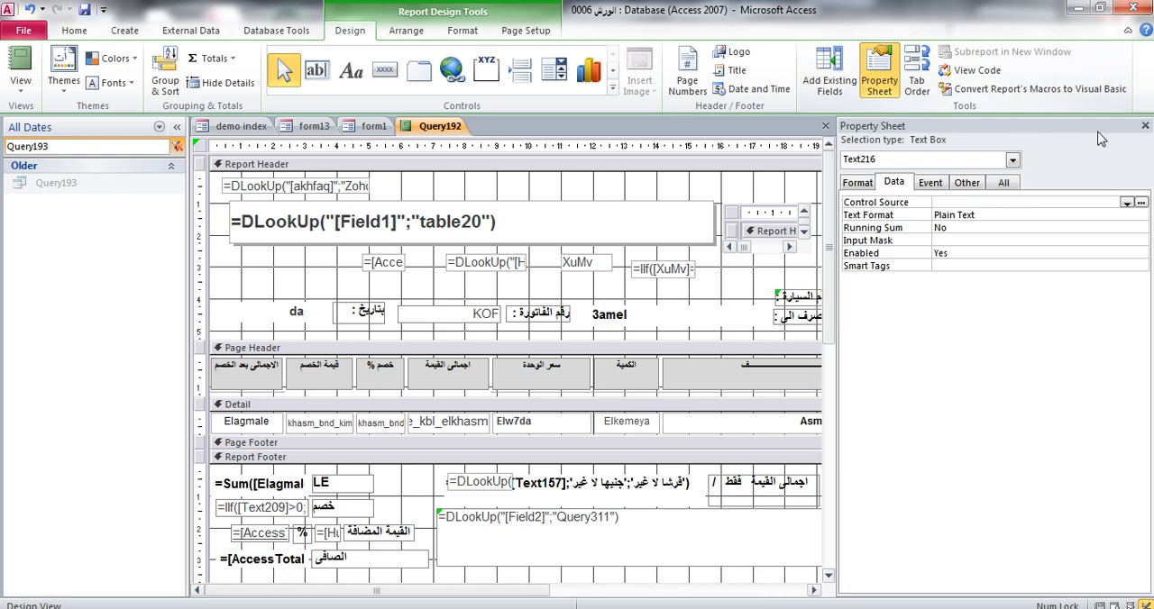
pyautogui.click(1145, 126)
pyautogui.click(865, 187)
pyautogui.click(878, 76)
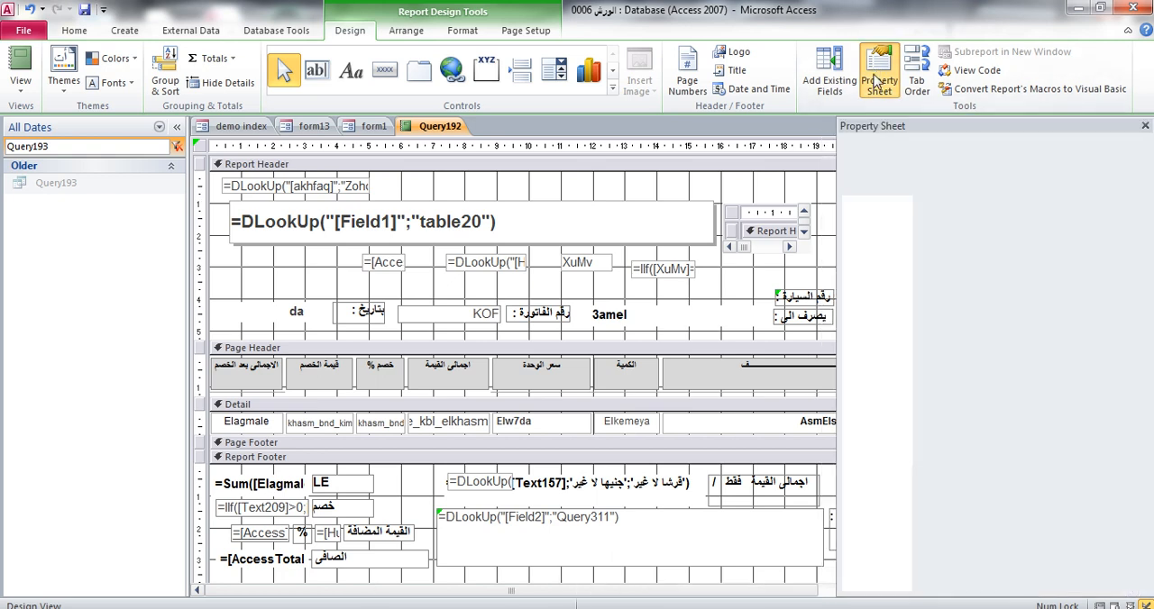
pyautogui.click(966, 183)
pyautogui.click(963, 203)
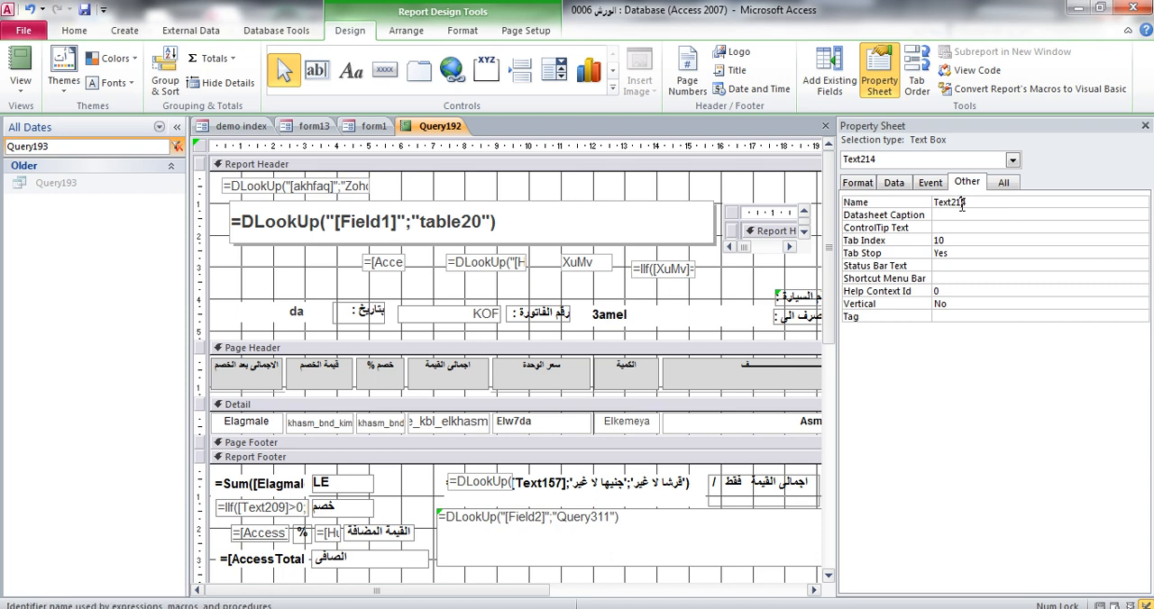
pyautogui.press('BackSpace')
pyautogui.write('5')
pyautogui.click(964, 227)
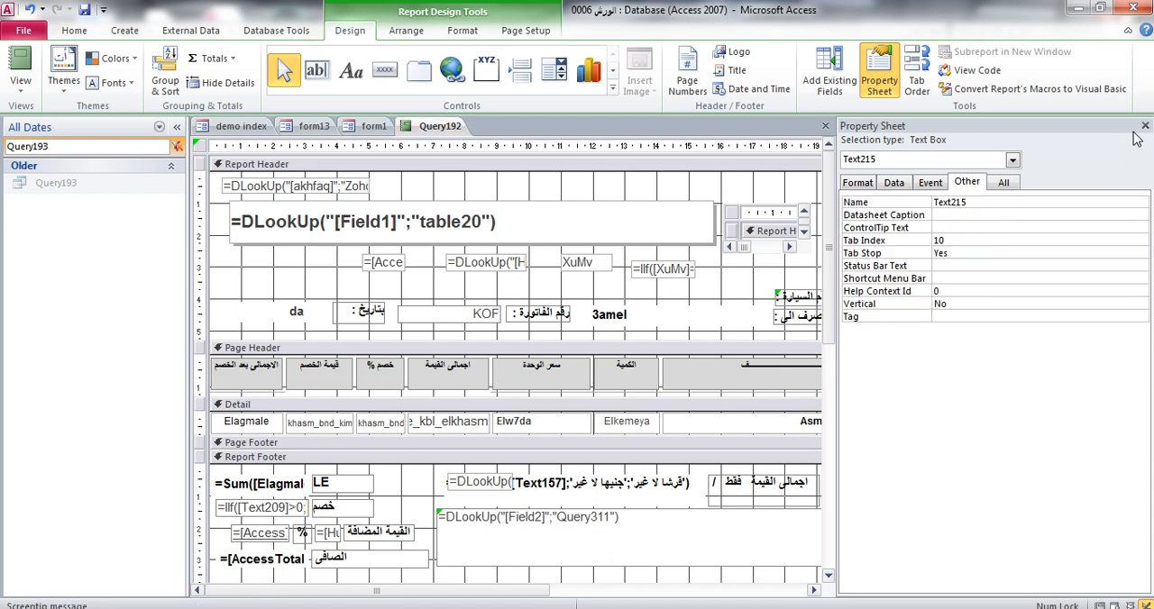
pyautogui.click(1144, 125)
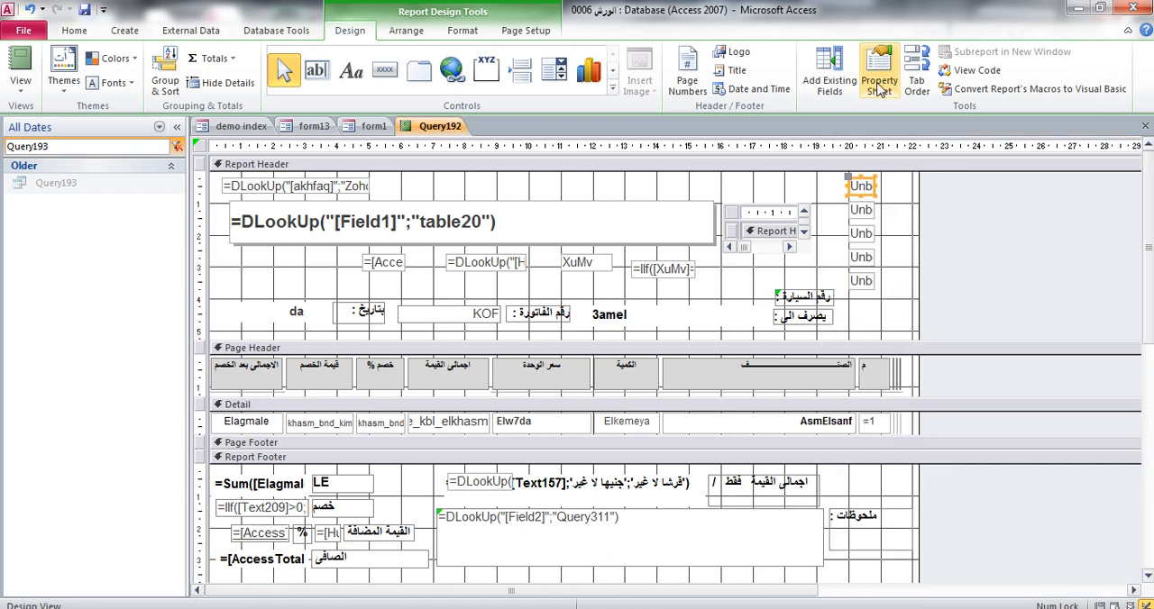
# Check the Name property of each unbound text box in the column of the Report Header
pyautogui.click(878, 76)
pyautogui.click(1145, 125)
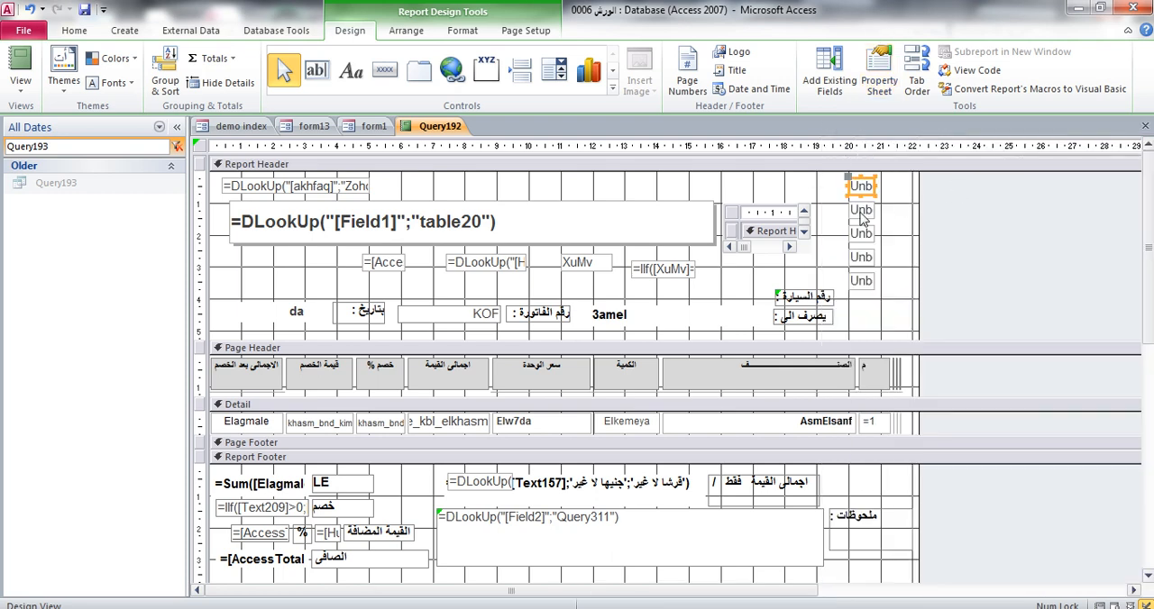
pyautogui.press('Tab')
pyautogui.click(882, 78)
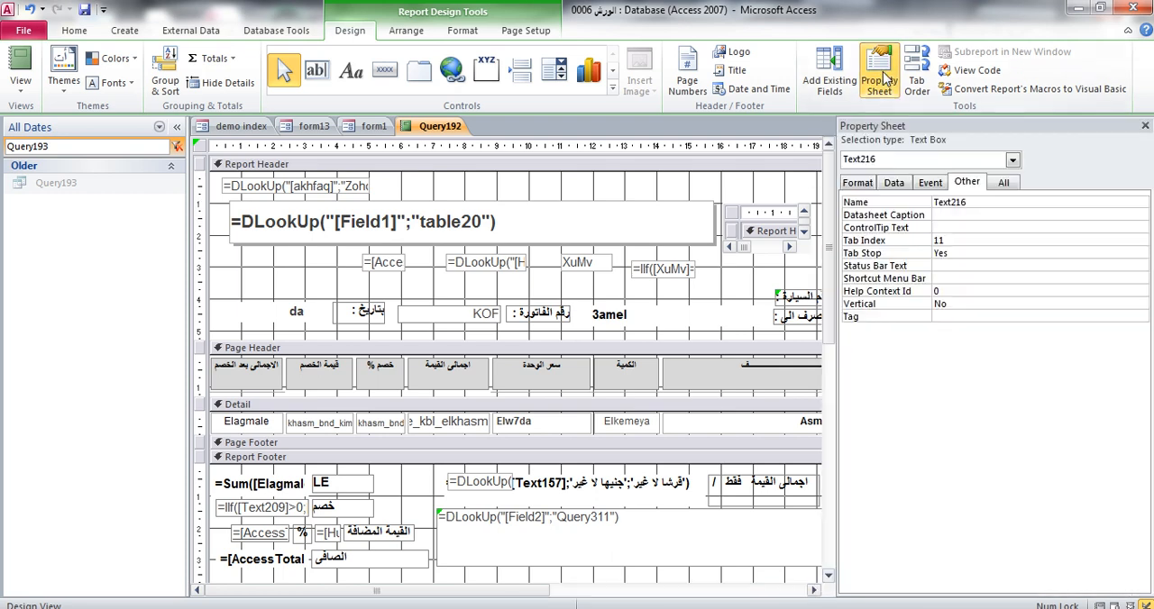
pyautogui.click(1145, 125)
pyautogui.press('Tab')
pyautogui.click(878, 76)
pyautogui.click(1145, 126)
pyautogui.press('Tab')
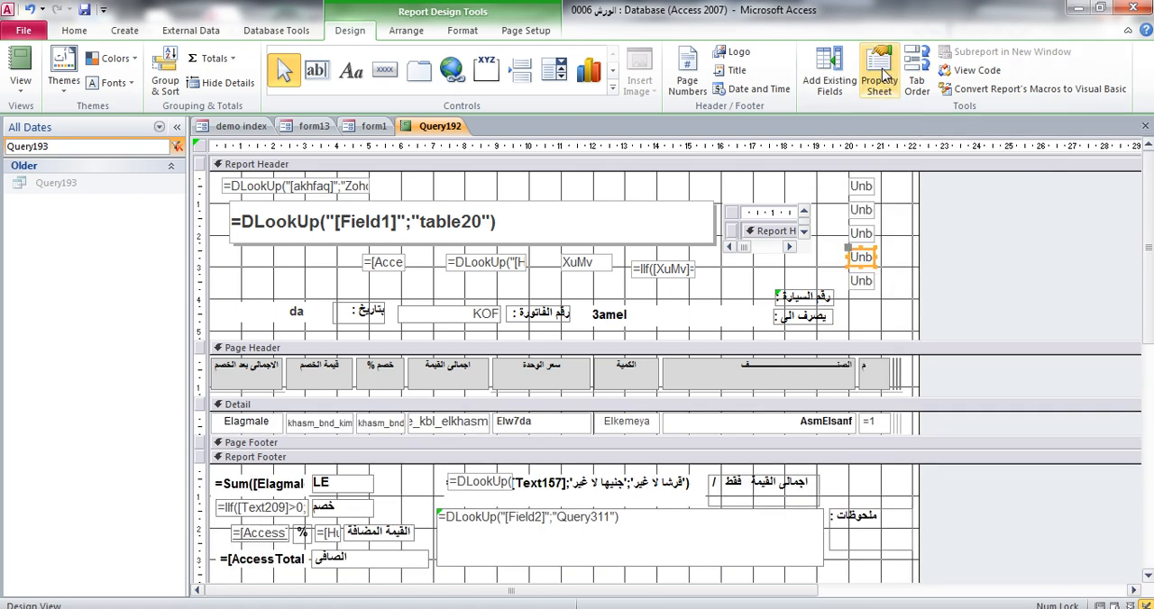
pyautogui.click(879, 76)
pyautogui.click(1145, 125)
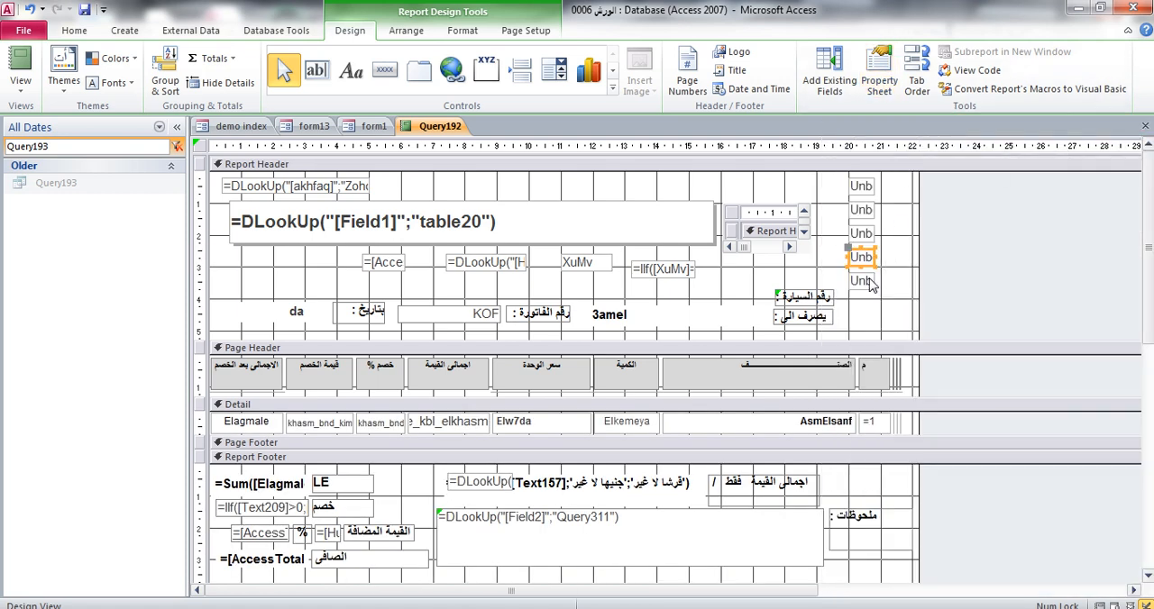
pyautogui.press('Tab')
pyautogui.click(879, 76)
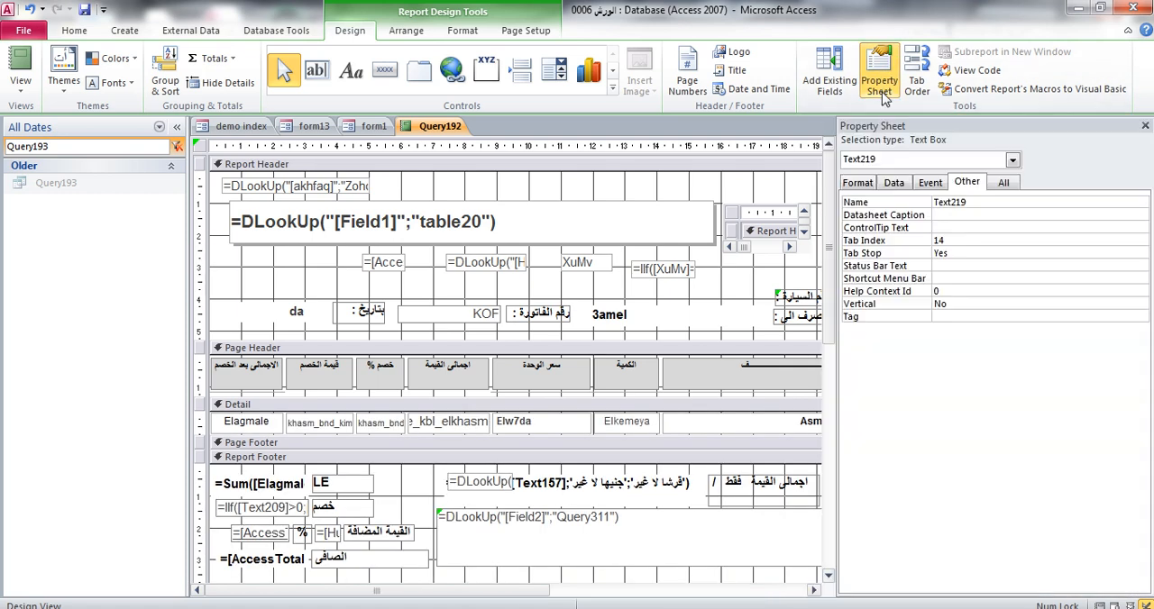
pyautogui.click(1145, 125)
pyautogui.click(746, 295)
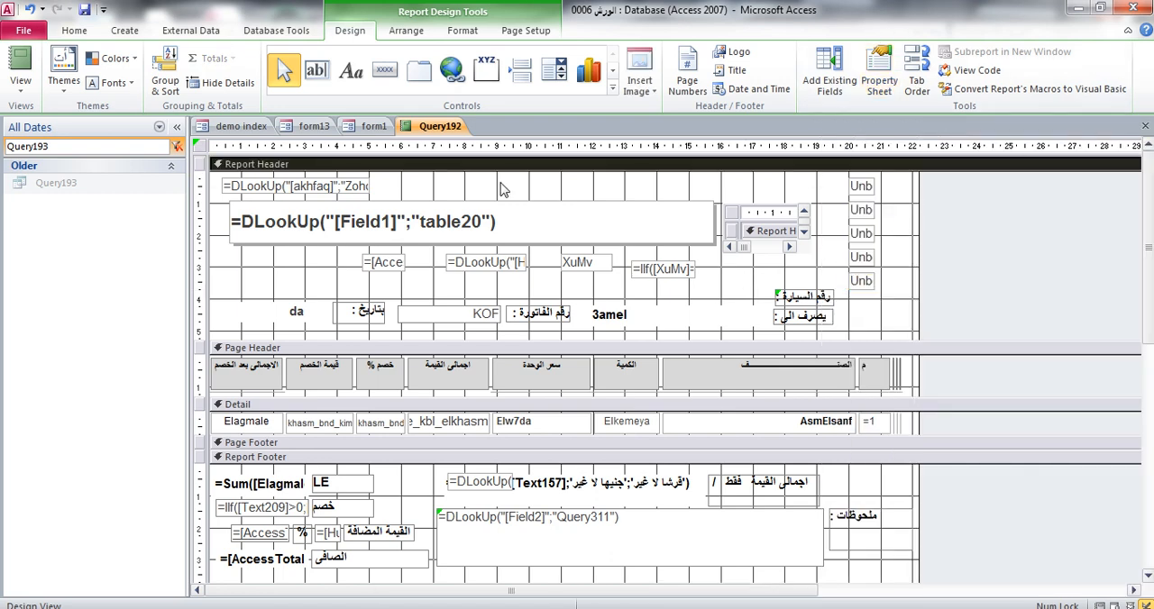
# Draw a text box beside the "رقم السيارة :" label in the Report Header and delete its attached label
pyautogui.click(316, 70)
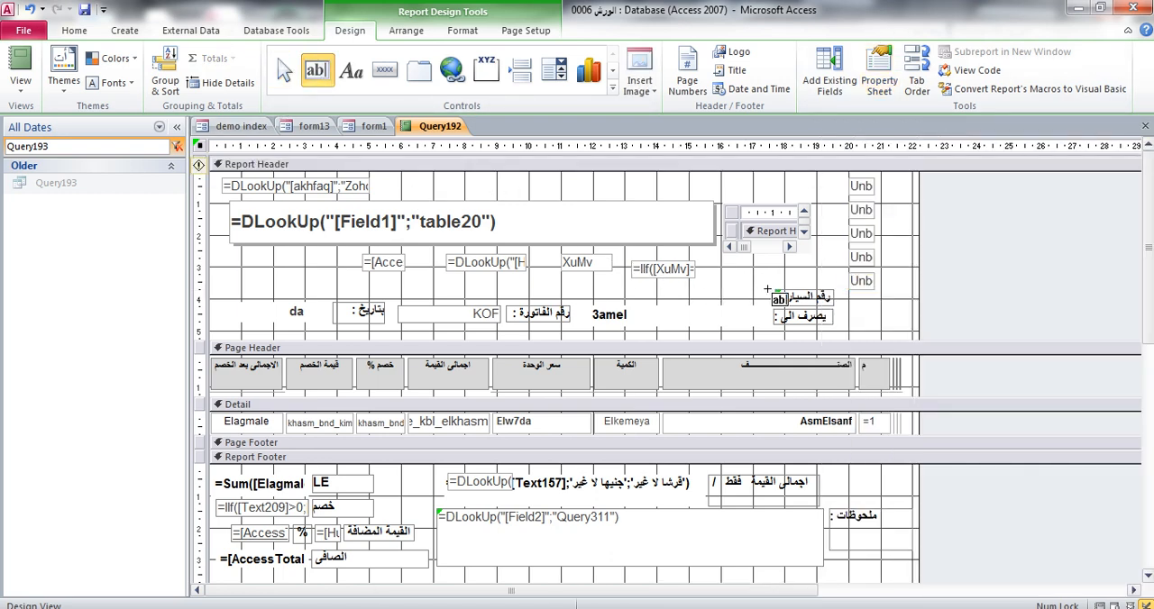
pyautogui.moveTo(769, 291); pyautogui.dragTo(642, 306)
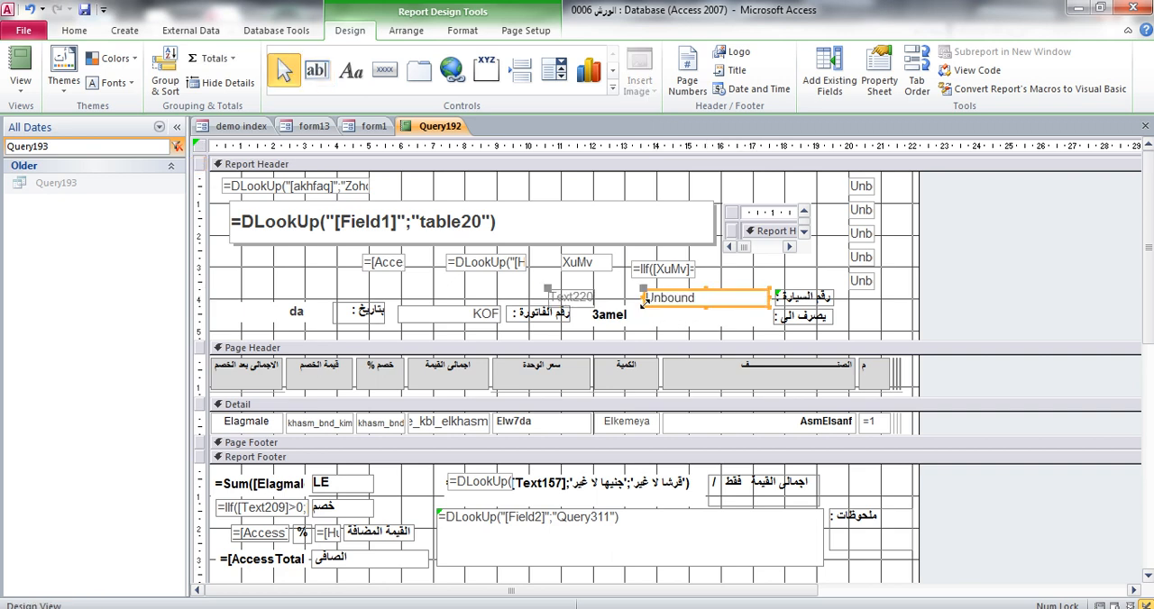
pyautogui.click(588, 299)
pyautogui.press('Delete')
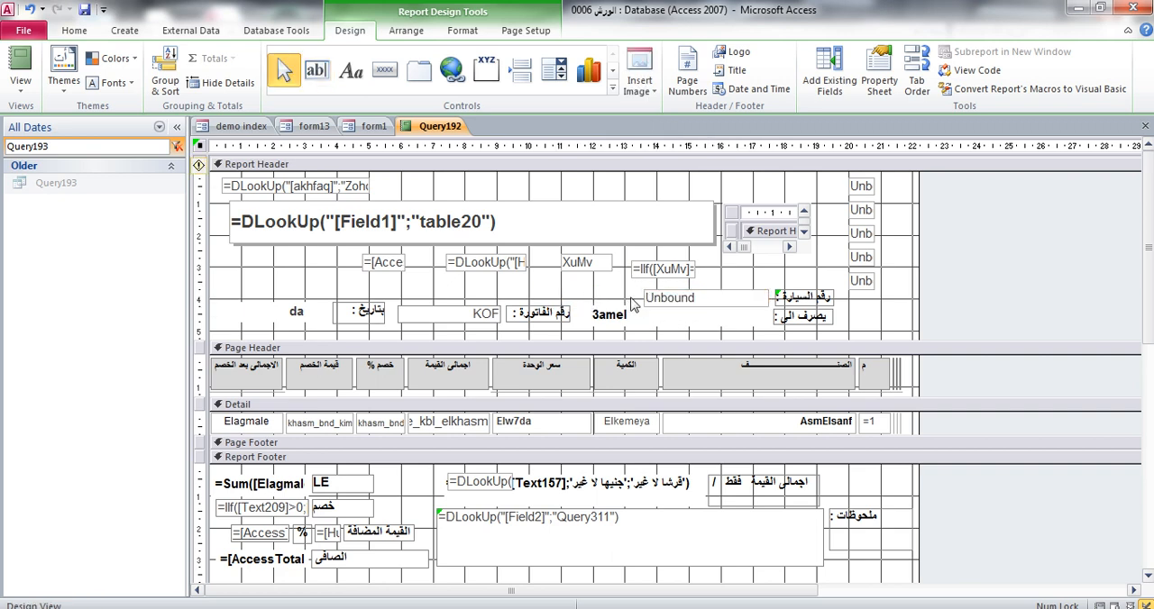
# Nudge the new text box and the "رقم السيارة :" label slightly upward so they line up in one row
pyautogui.moveTo(799, 279); pyautogui.dragTo(727, 290)
pyautogui.click(805, 284)
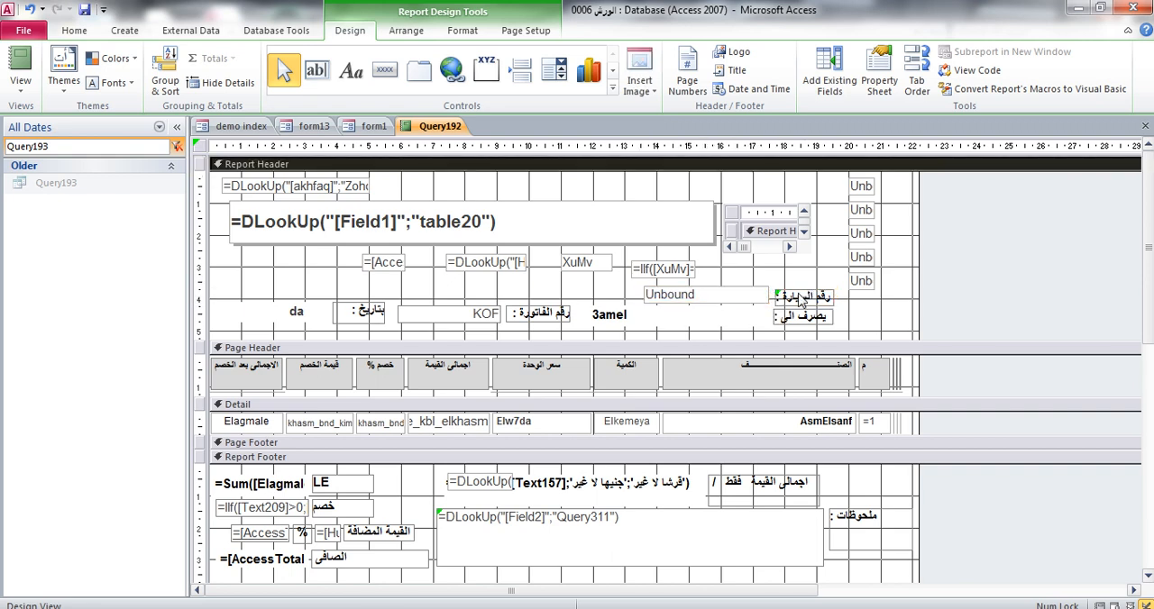
pyautogui.click(799, 300)
pyautogui.moveTo(792, 296); pyautogui.dragTo(791, 292)
pyautogui.click(799, 270)
pyautogui.click(779, 296)
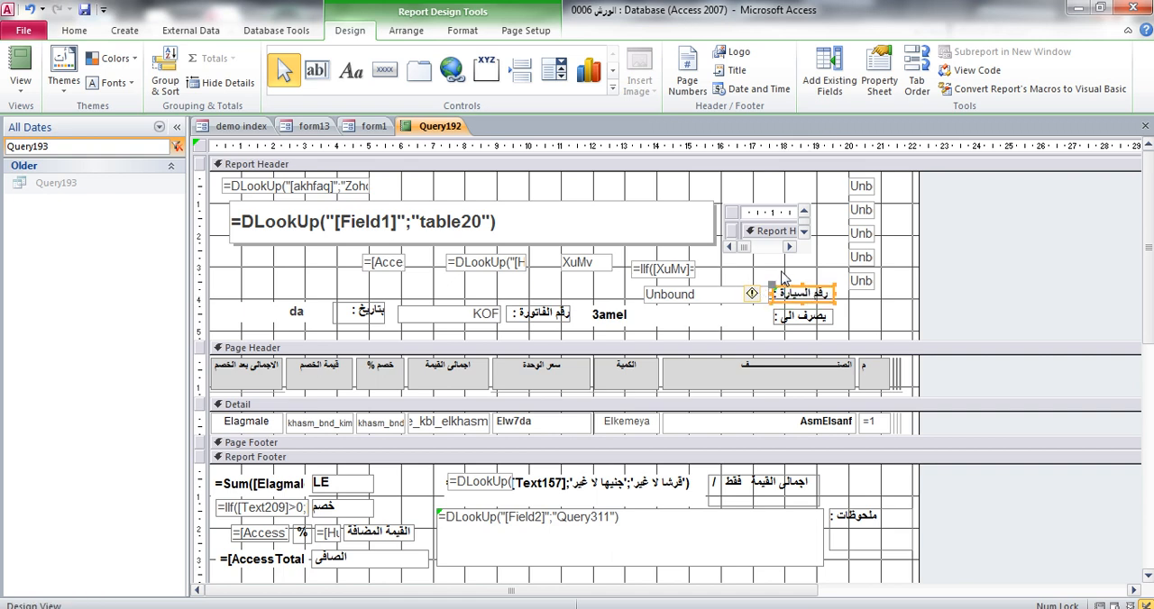
pyautogui.click(794, 274)
pyautogui.click(858, 325)
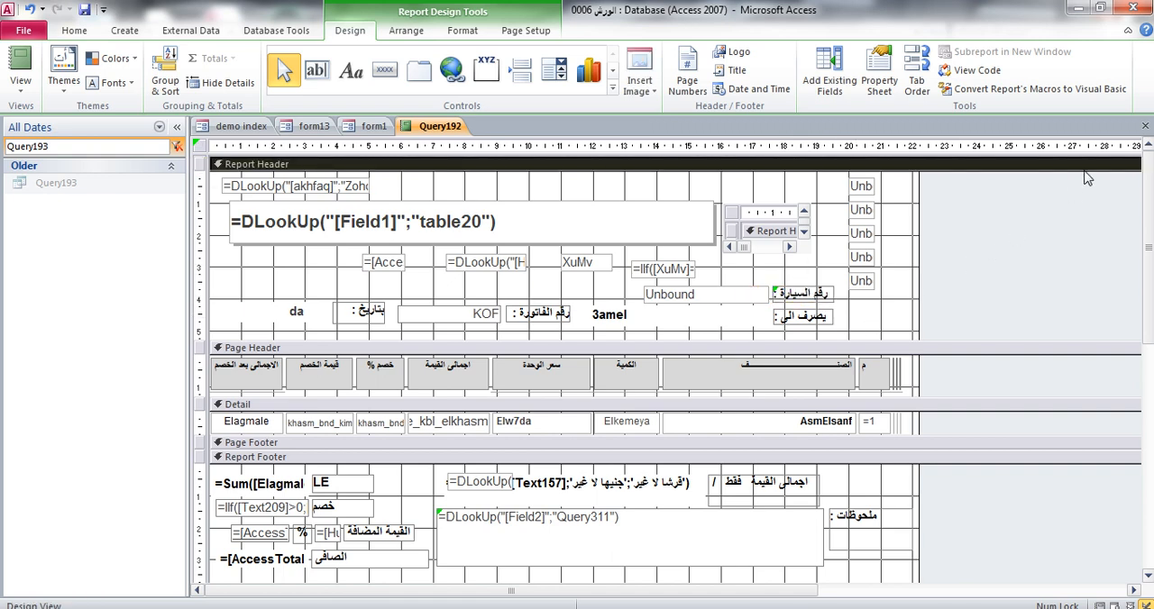
# Close the report with its design changes saved, filter the object list for Query192 and open the Query192 report
pyautogui.click(1145, 126)
pyautogui.click(515, 368)
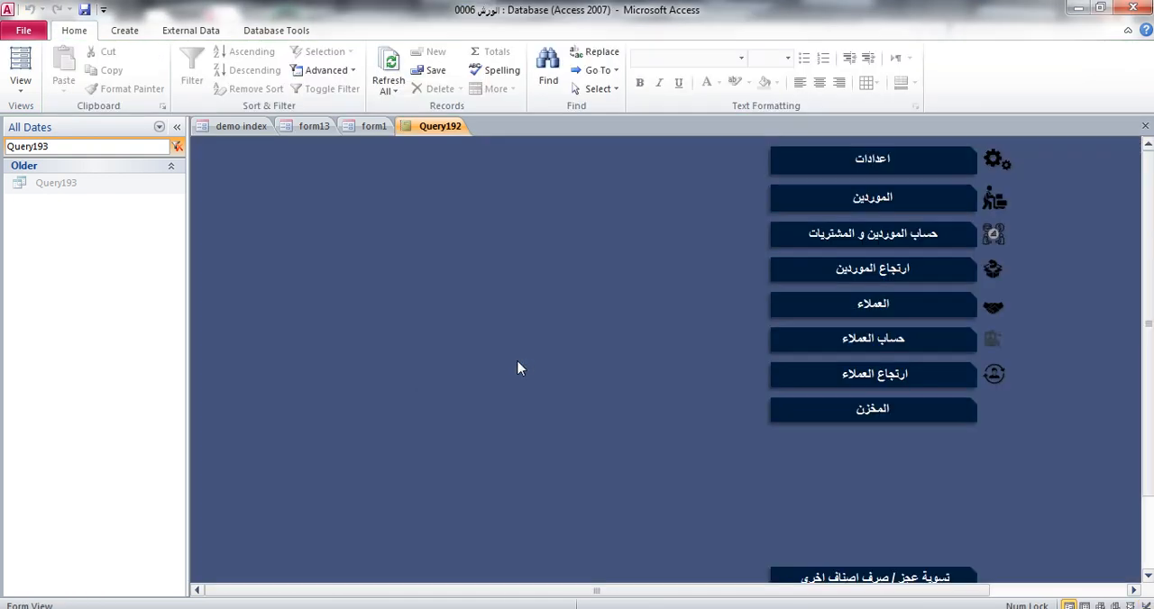
pyautogui.click(24, 147)
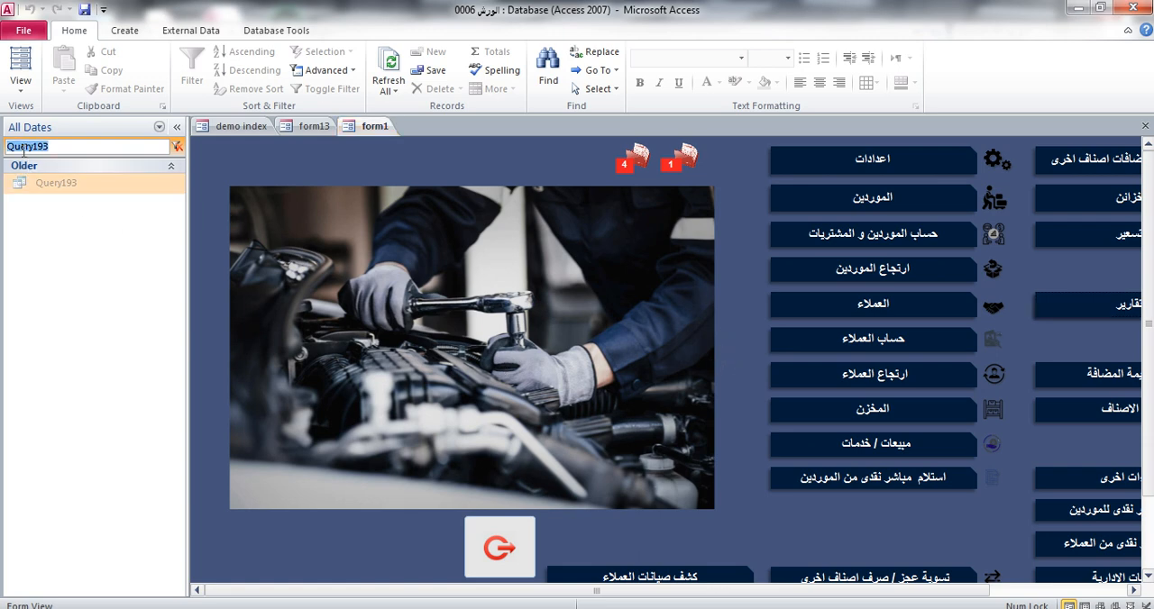
pyautogui.click(46, 147)
pyautogui.doubleClick(64, 147)
pyautogui.click(64, 147)
pyautogui.press('BackSpace')
pyautogui.write('2')
pyautogui.doubleClick(71, 265)
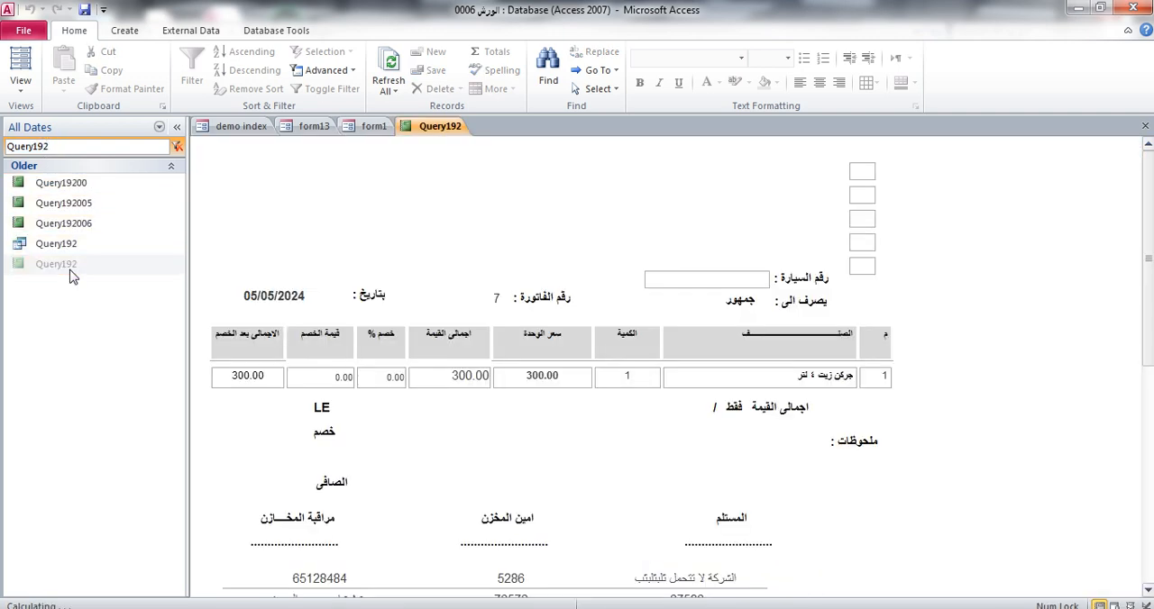
# Switch the report to Design View and set the Control Source of the column's topmost text box to L1
pyautogui.rightClick(1011, 231)
pyautogui.click(1055, 279)
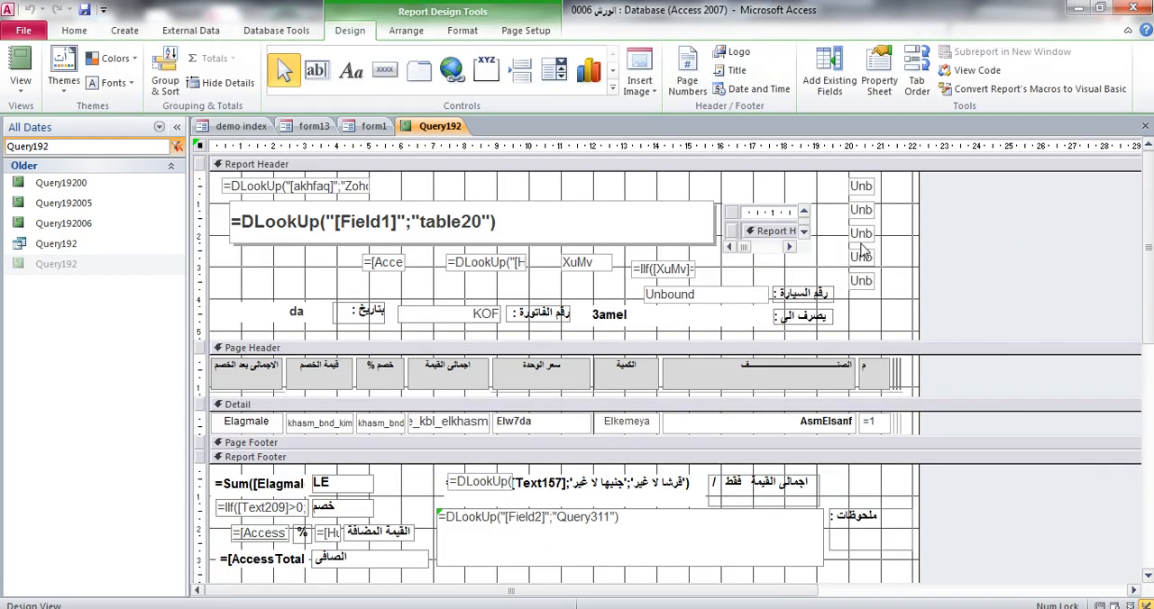
pyautogui.click(861, 186)
pyautogui.click(879, 79)
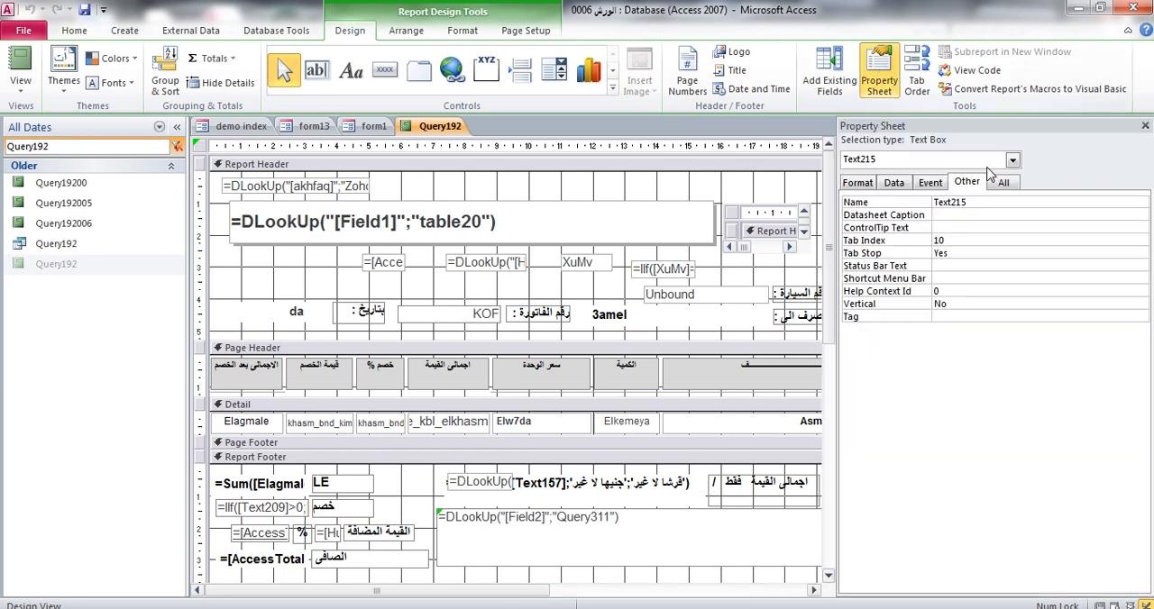
pyautogui.click(894, 183)
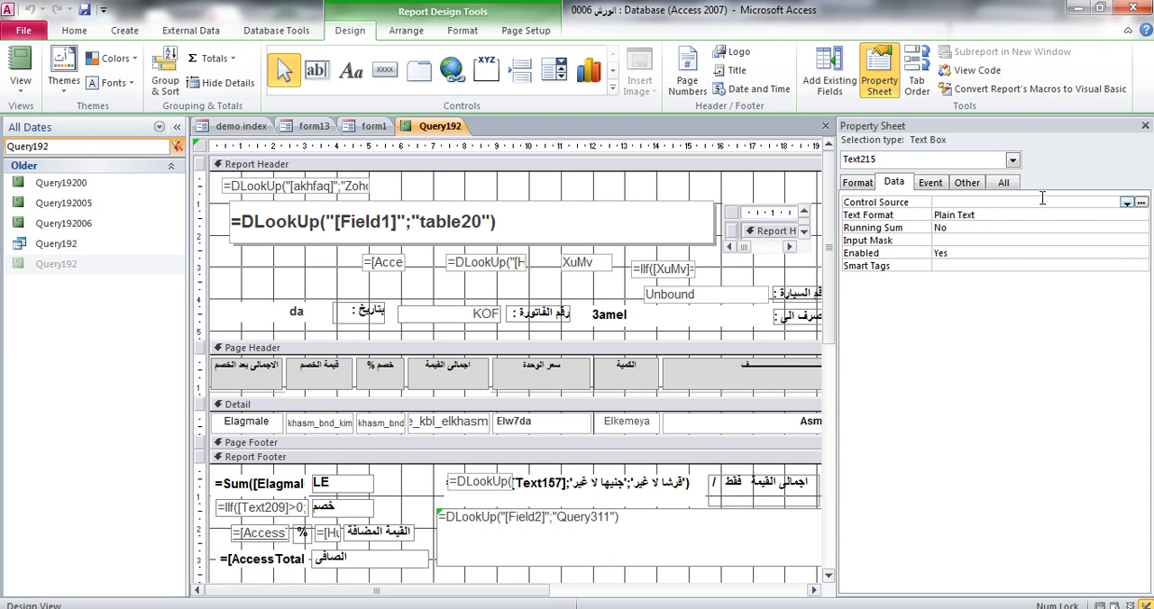
pyautogui.click(1127, 202)
pyautogui.scroll(-1, 996, 334)
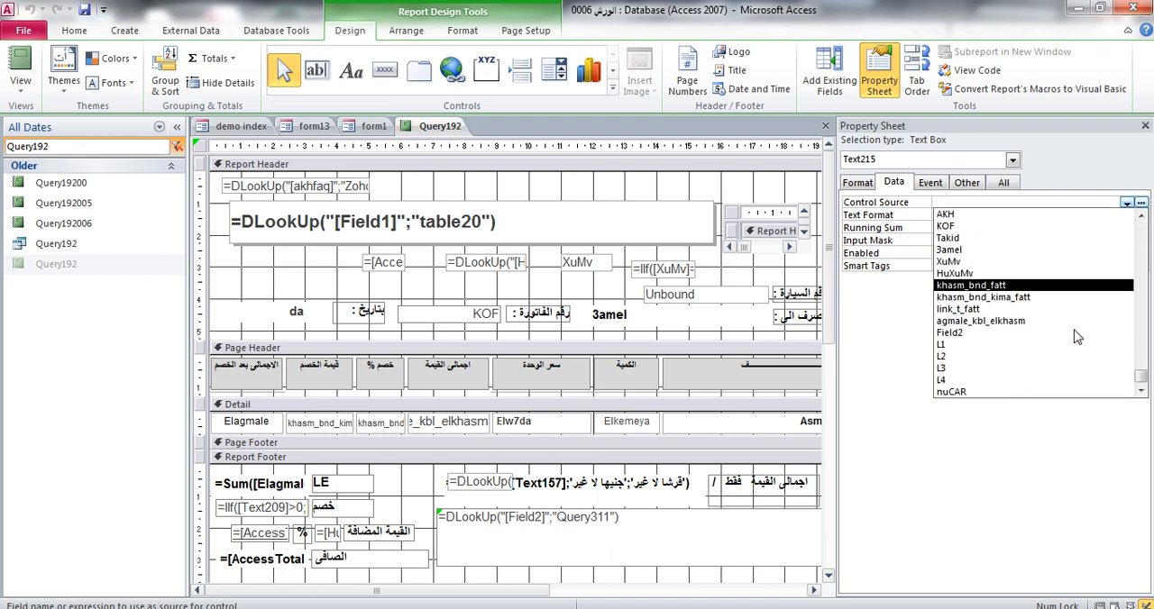
pyautogui.click(996, 350)
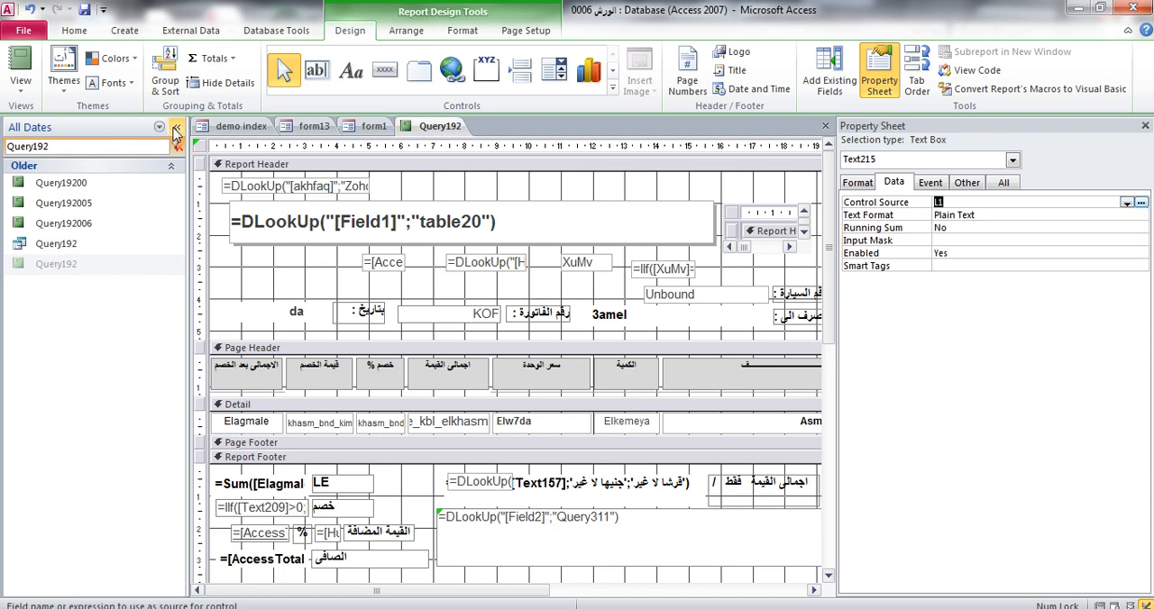
# Collapse the object list and bind the second text box of the column to the field L2
pyautogui.click(177, 127)
pyautogui.moveTo(351, 593); pyautogui.dragTo(399, 592)
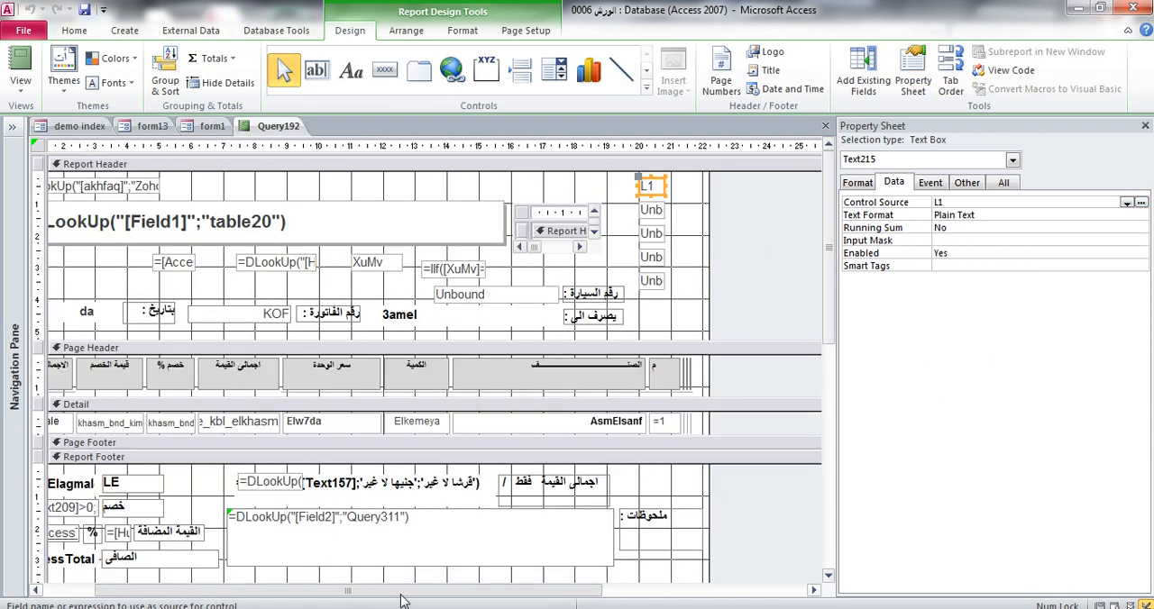
pyautogui.click(654, 213)
pyautogui.click(1127, 203)
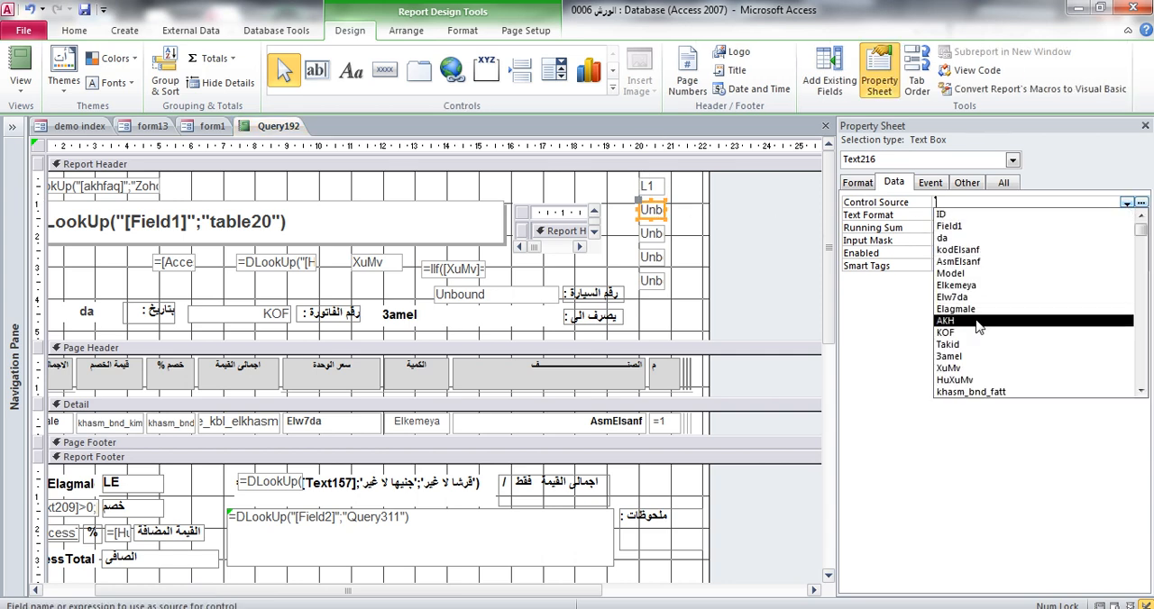
pyautogui.scroll(-3, 987, 284)
pyautogui.click(956, 356)
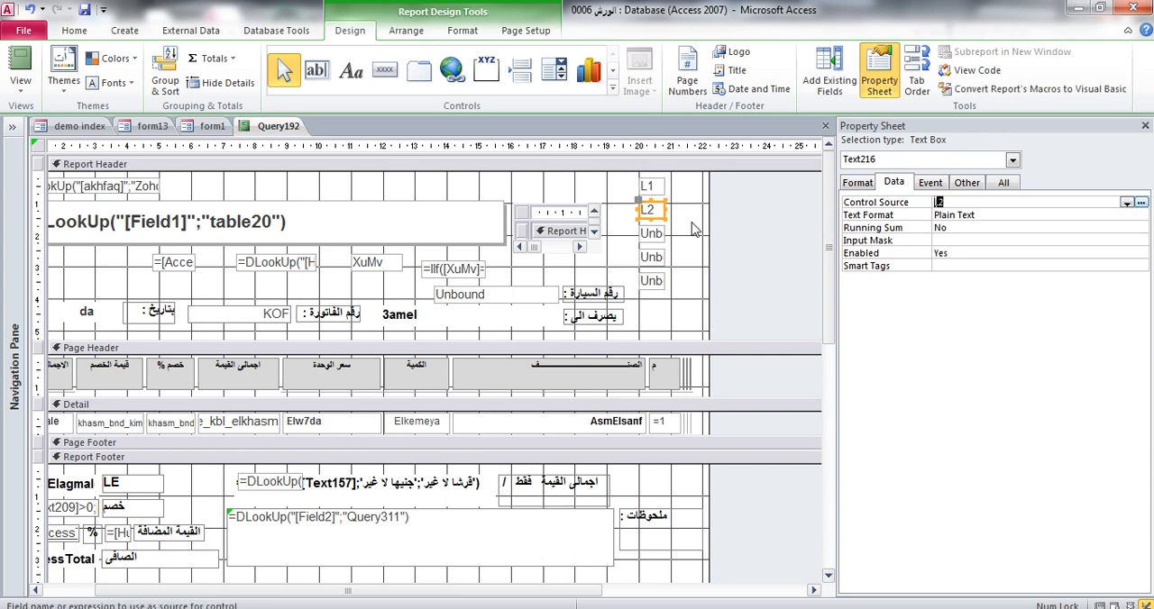
# Set the Control Source of the column's third text box to L3
pyautogui.click(655, 233)
pyautogui.click(1127, 203)
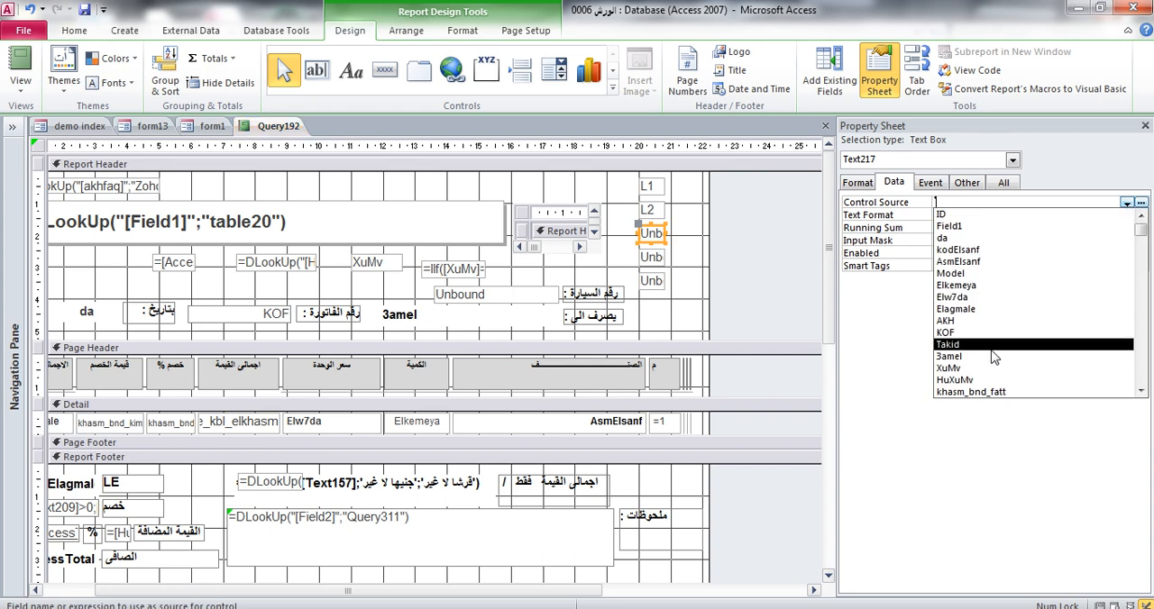
pyautogui.scroll(-3, 997, 355)
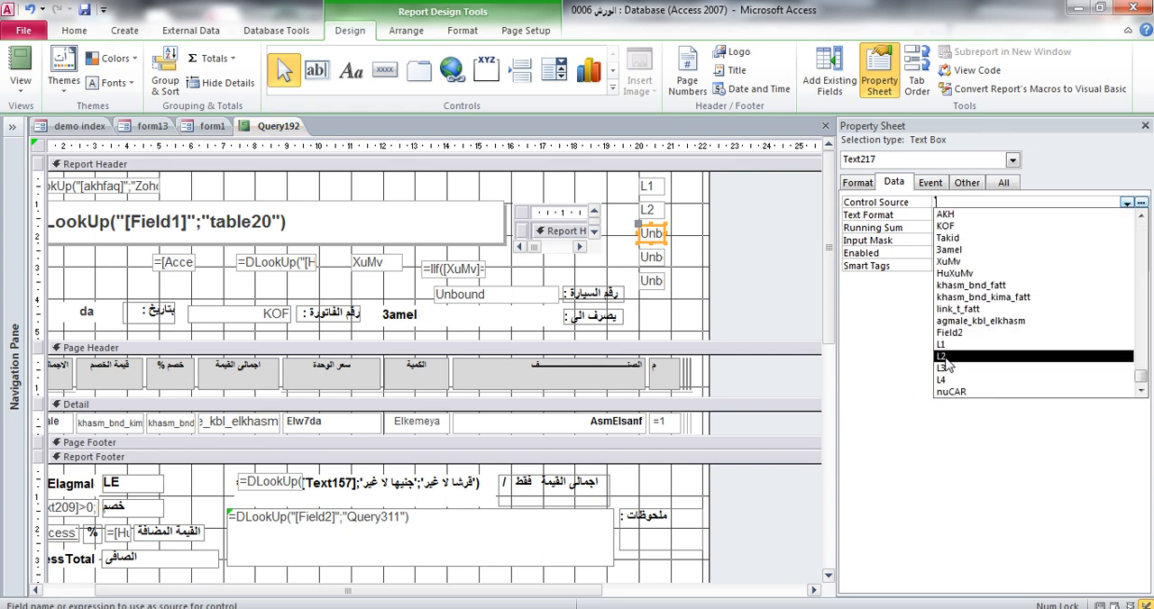
pyautogui.click(947, 368)
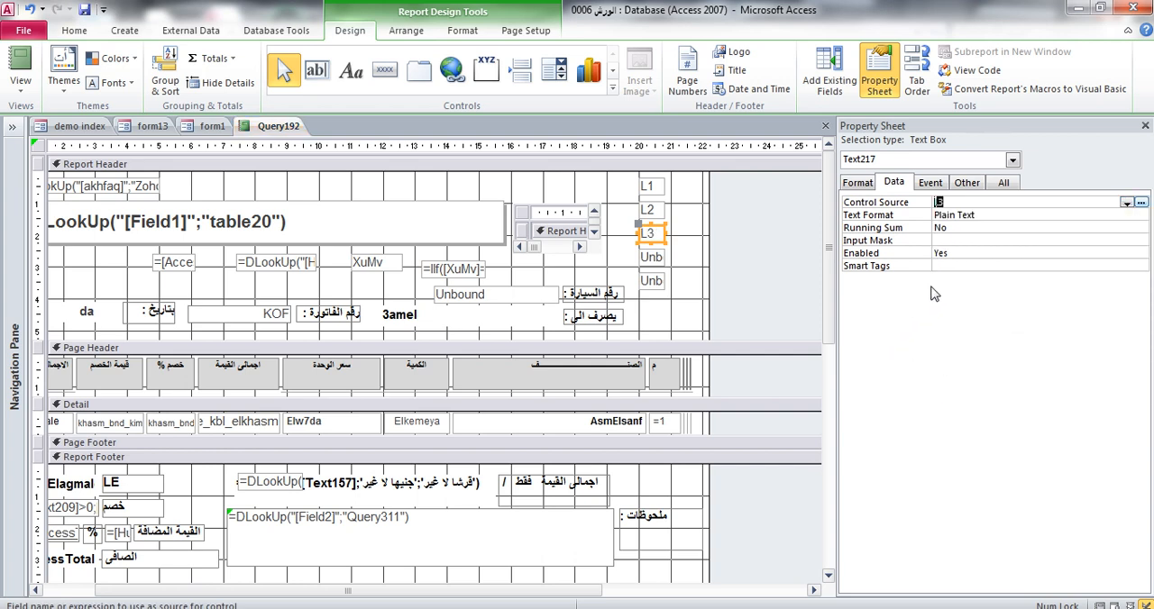
# Set the Control Source of the column's fourth text box to L4
pyautogui.click(650, 258)
pyautogui.click(1127, 203)
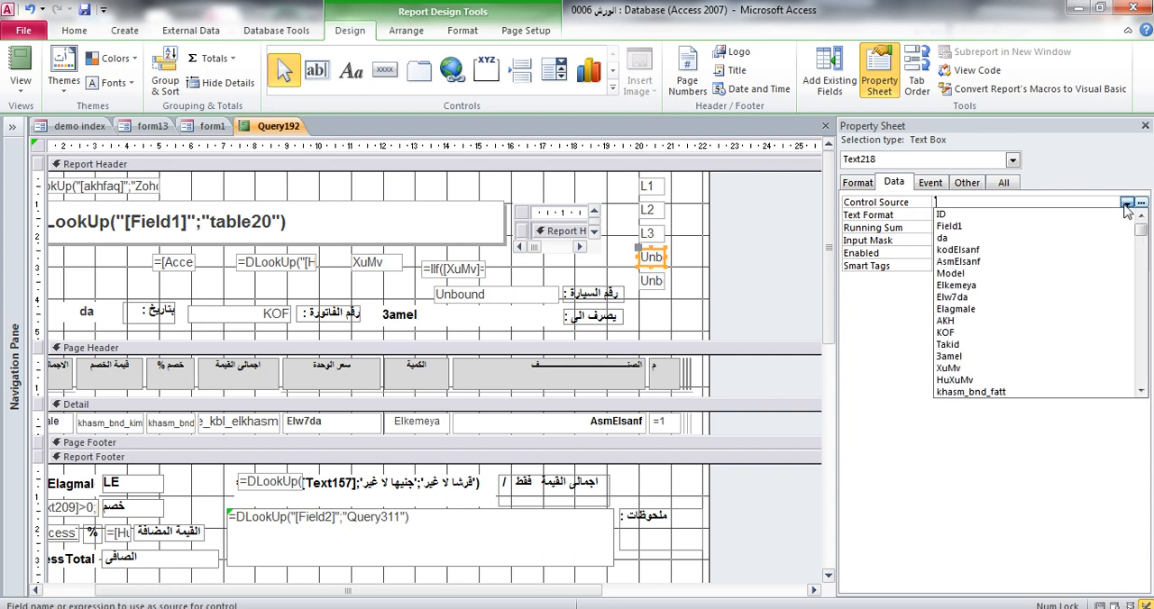
pyautogui.scroll(-3, 987, 349)
pyautogui.scroll(-1, 987, 352)
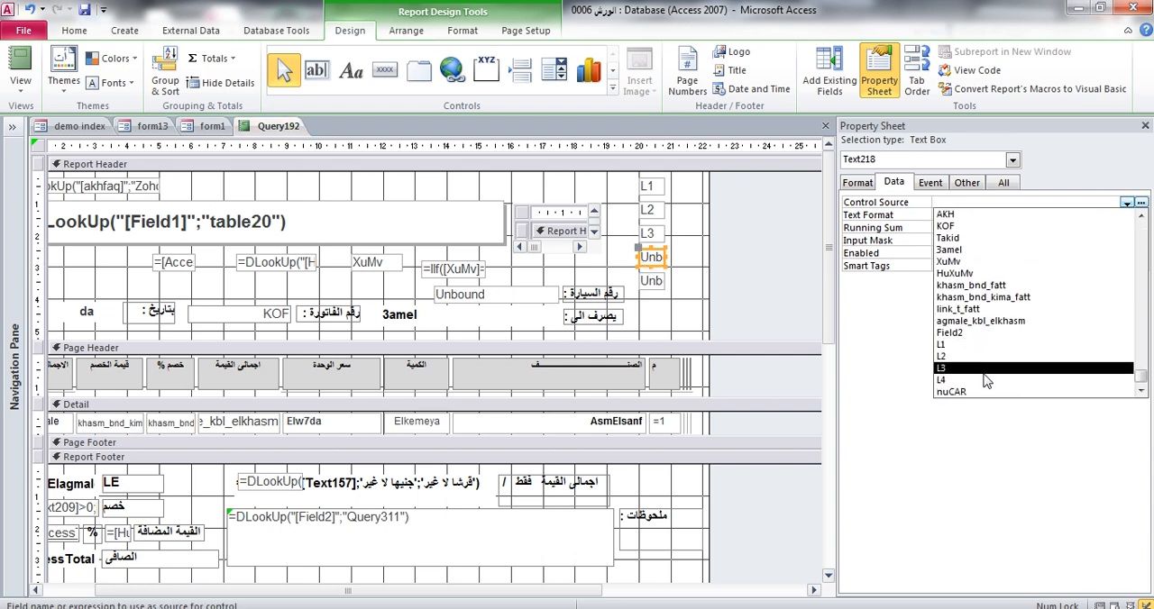
pyautogui.click(985, 380)
# Set the Control Source of the column's lowest text box to nuCAR
pyautogui.click(651, 282)
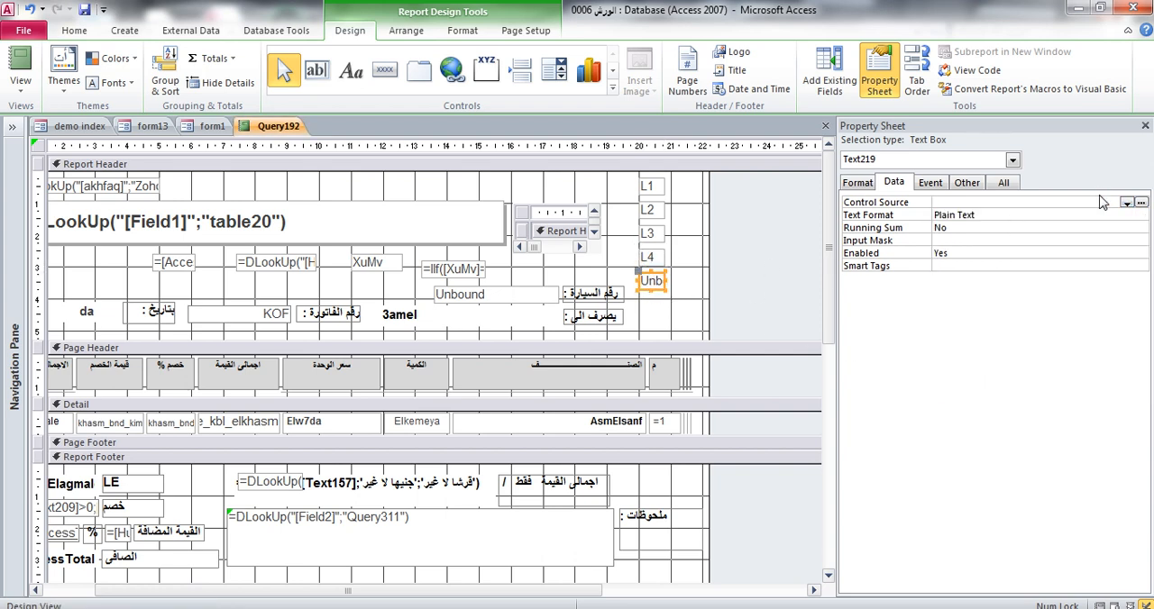
pyautogui.click(1127, 203)
pyautogui.scroll(-5, 987, 352)
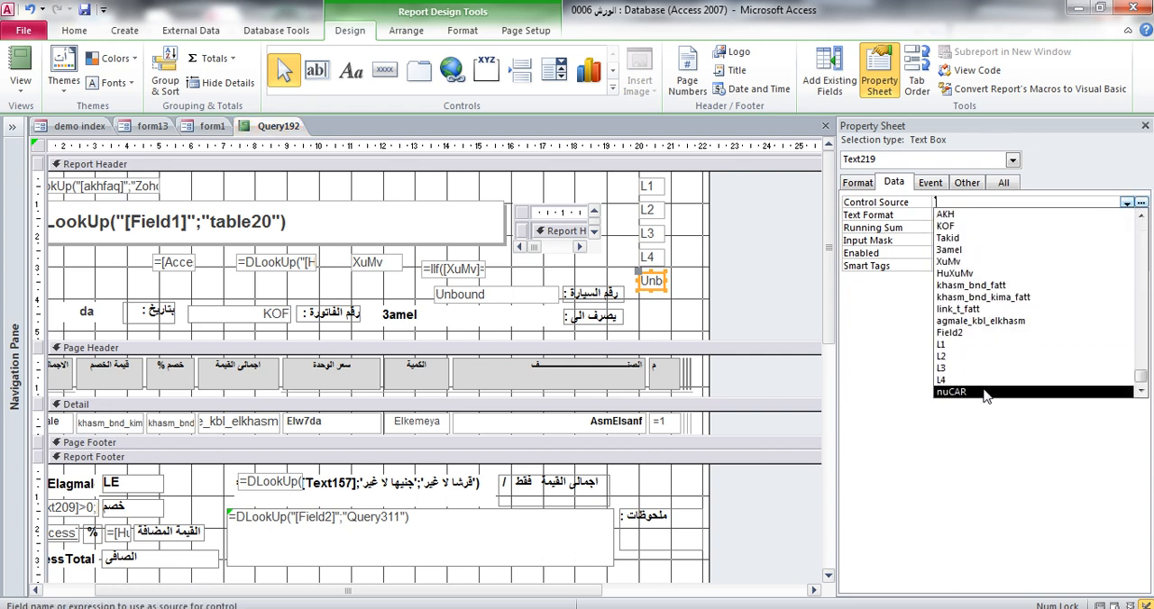
pyautogui.click(985, 393)
pyautogui.click(662, 311)
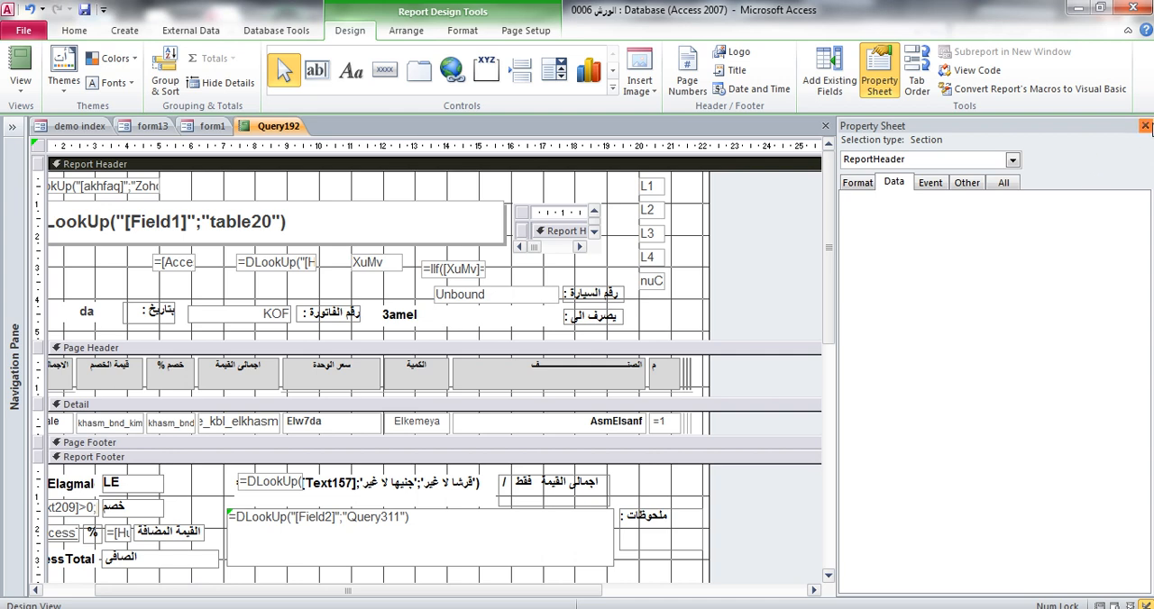
# Save and close the report design, and reopen the Query192 report to check the bound text boxes
pyautogui.click(1145, 126)
pyautogui.click(1144, 126)
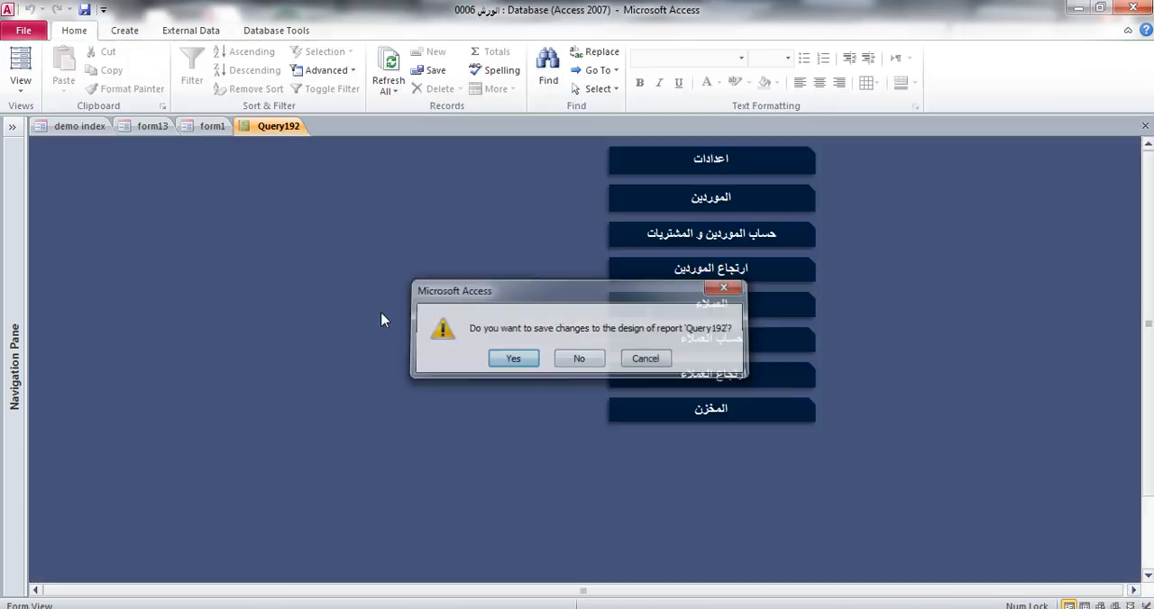
pyautogui.click(13, 128)
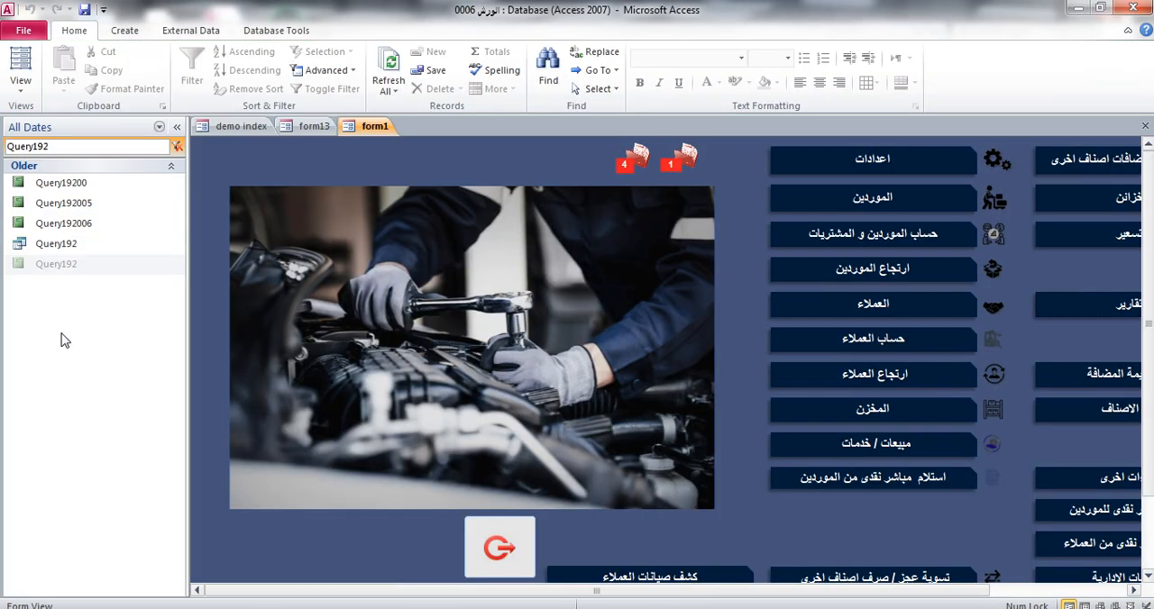
pyautogui.doubleClick(63, 264)
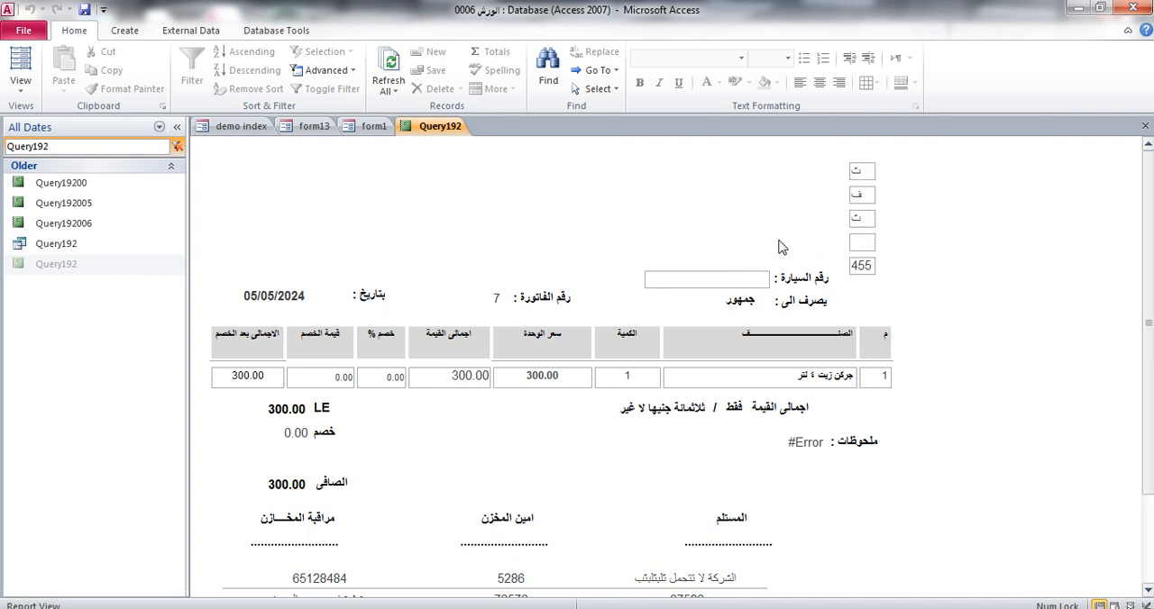
pyautogui.click(859, 171)
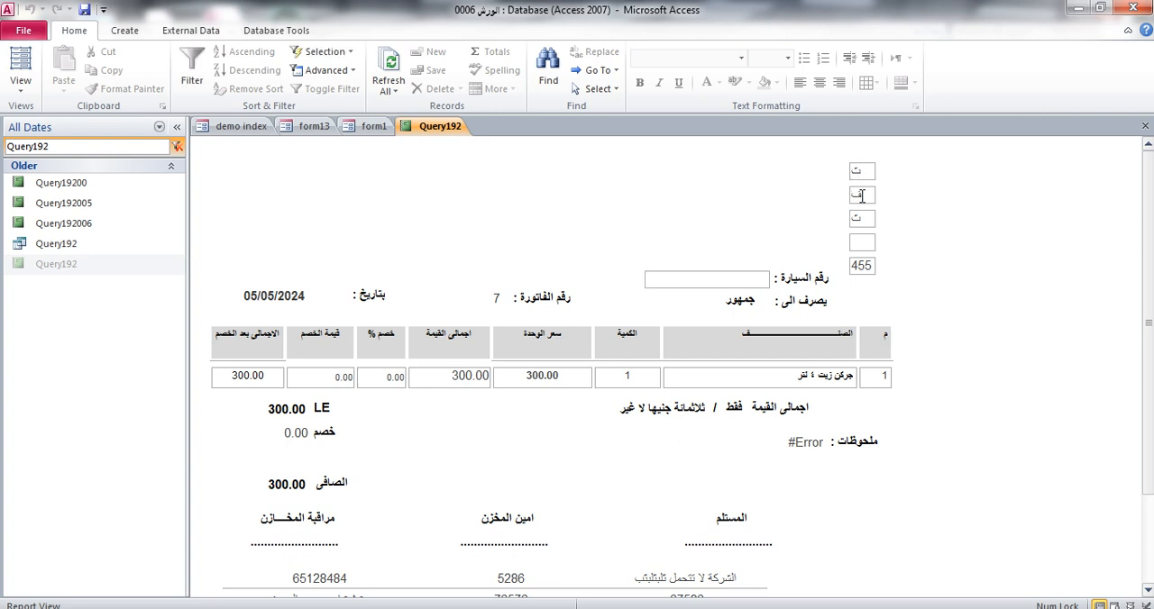
# Switch to the code library database and search its codes for مساف
pyautogui.click(863, 242)
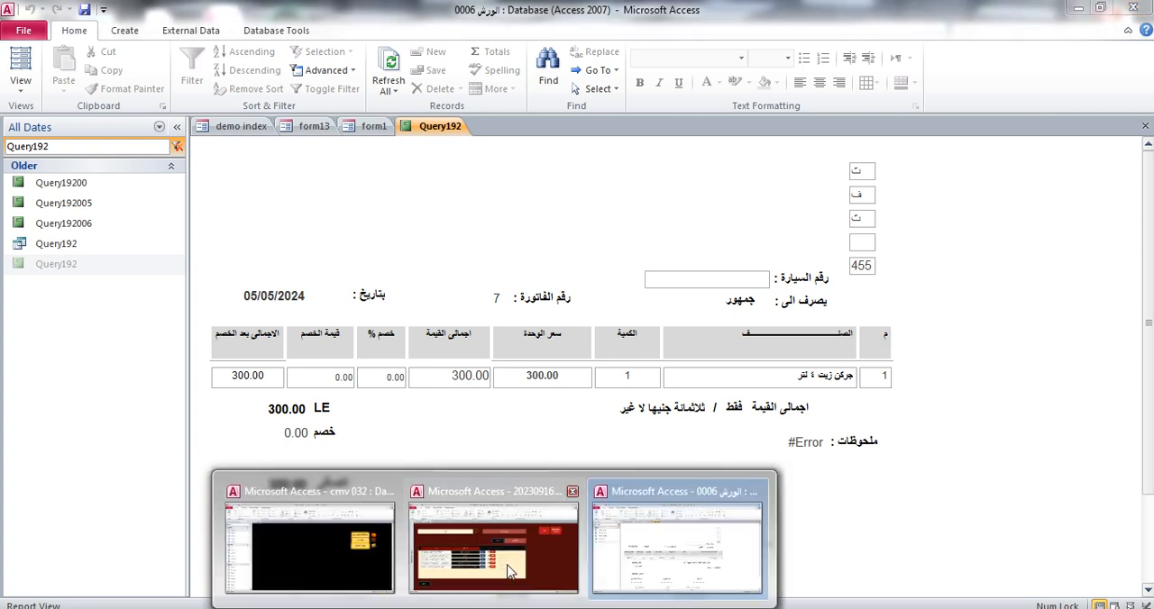
pyautogui.click(496, 539)
pyautogui.doubleClick(253, 192)
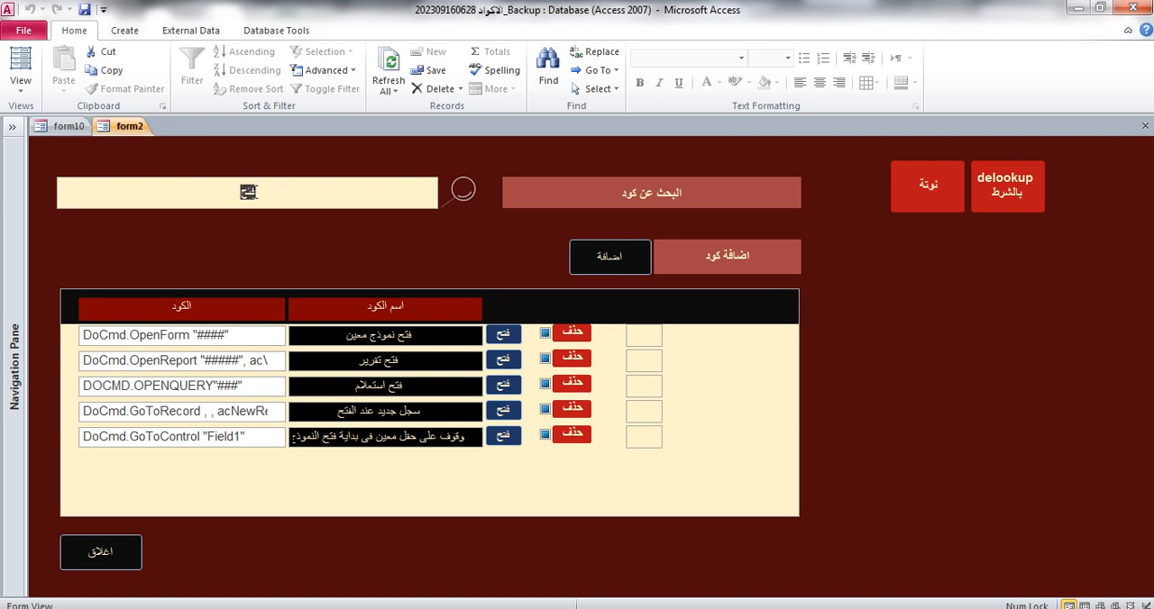
pyautogui.press('BackSpace')
pyautogui.write('سا')
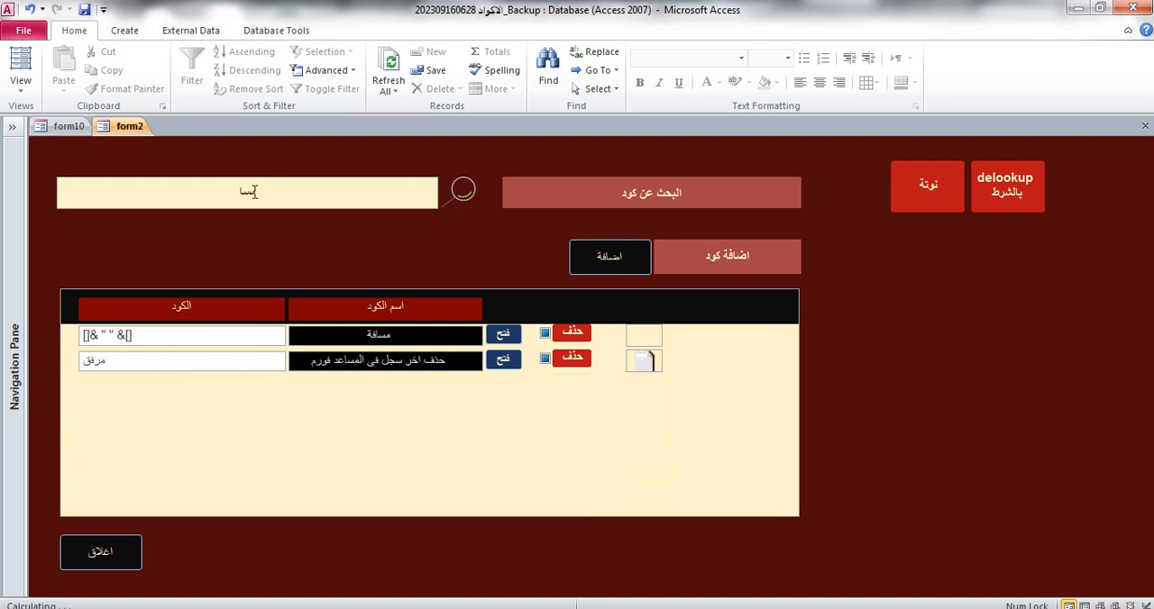
pyautogui.write('ف')
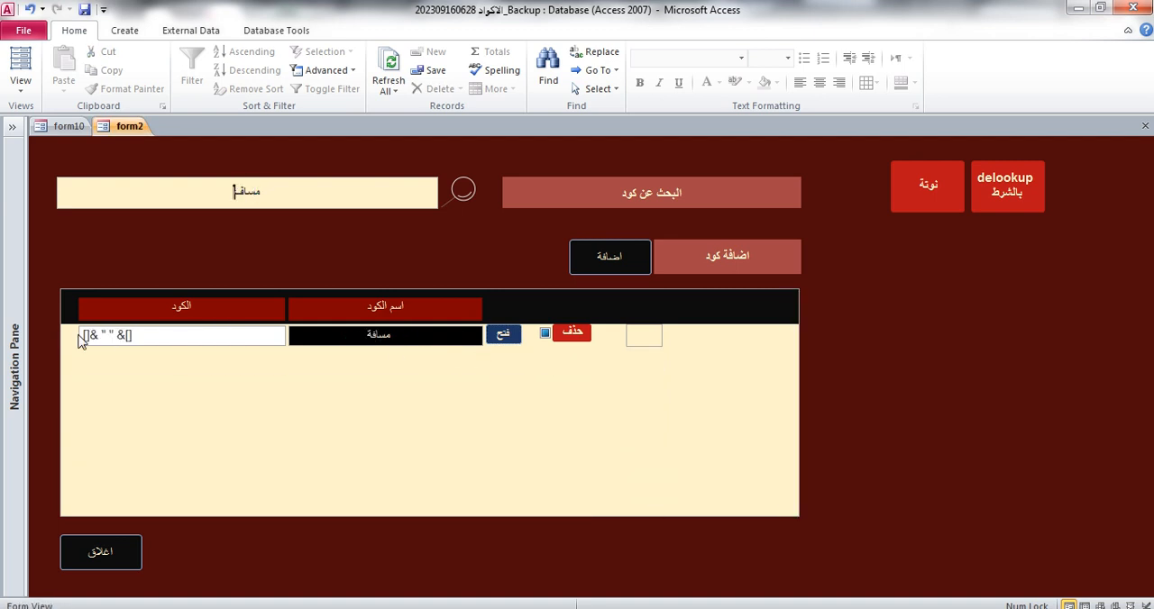
# Open the مسافة entry, copy its code []& " " &[], close it and return to the Query192 report
pyautogui.click(507, 335)
pyautogui.moveTo(311, 140); pyautogui.dragTo(311, 131)
pyautogui.hotkey('ctrl', 'c')
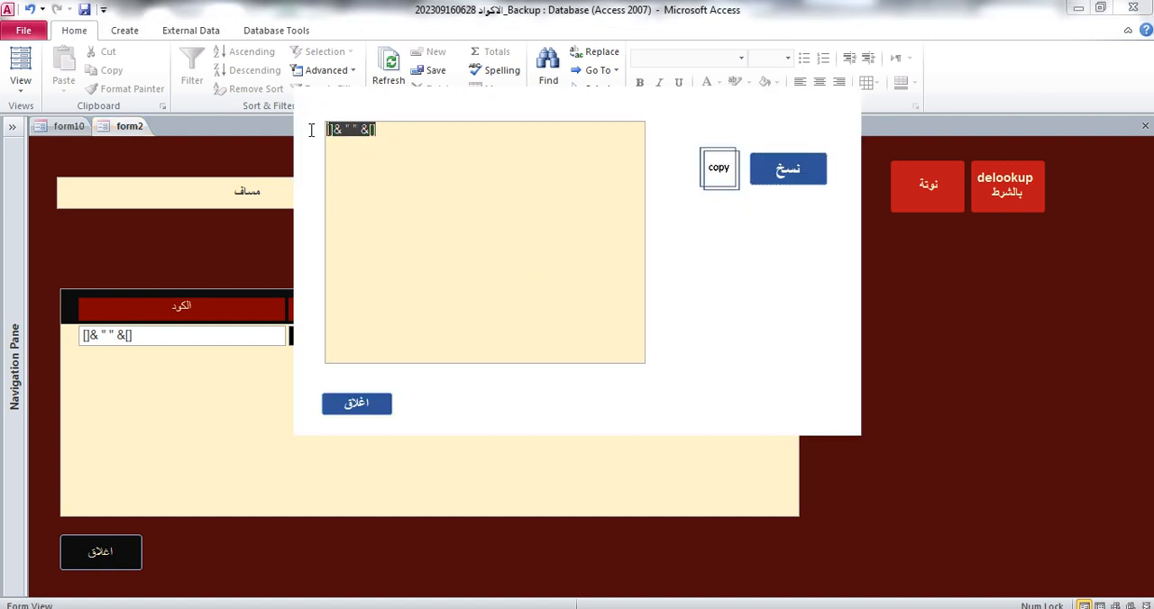
pyautogui.click(359, 404)
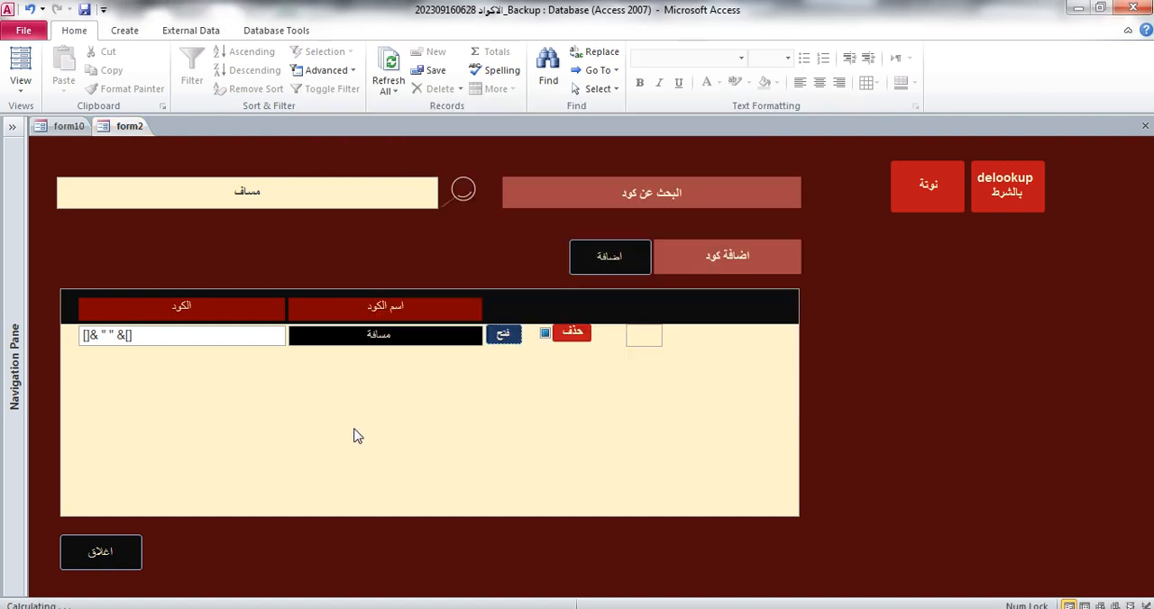
pyautogui.moveTo(473, 604)
pyautogui.click(664, 568)
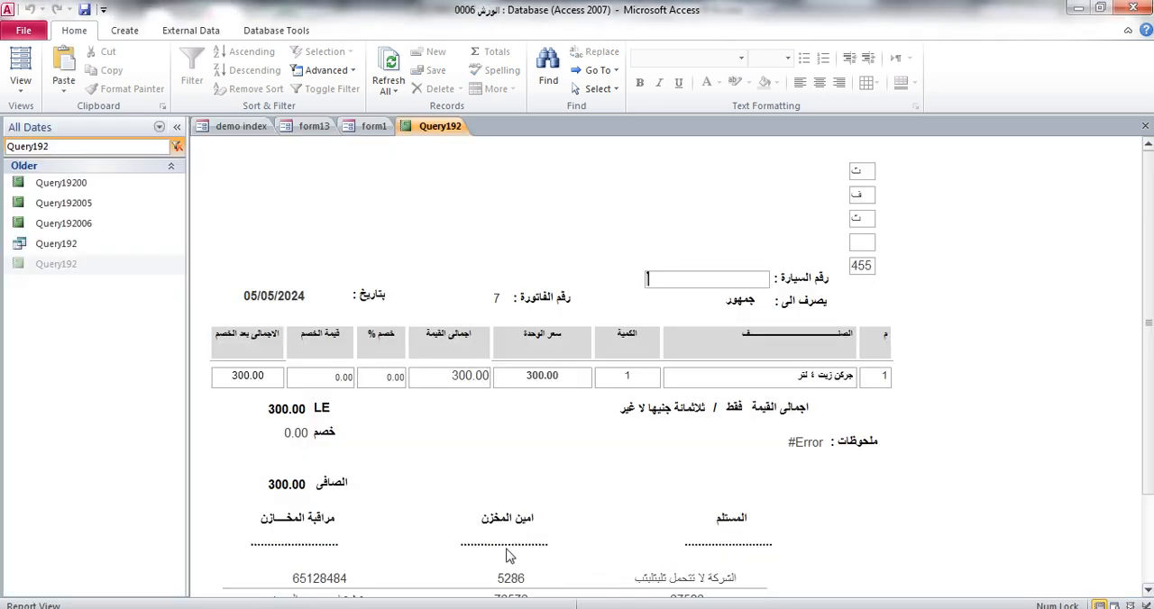
# Open Notepad, paste the []& " " &[] template and move the small window below the report's header fields
pyautogui.click(19, 608)
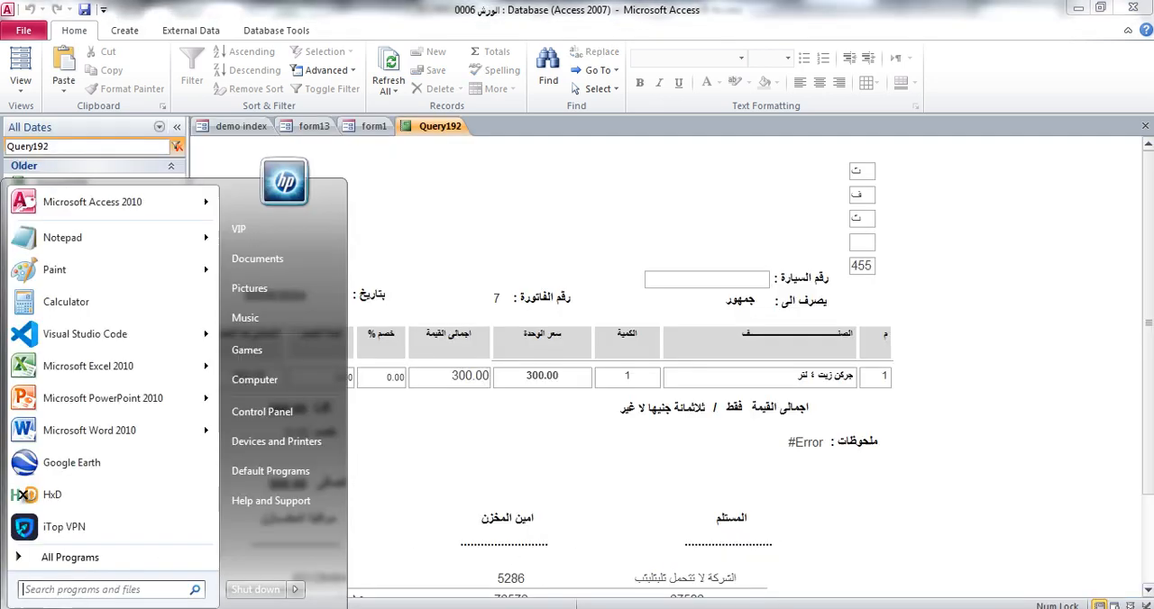
pyautogui.click(62, 237)
pyautogui.hotkey('ctrl', 'v')
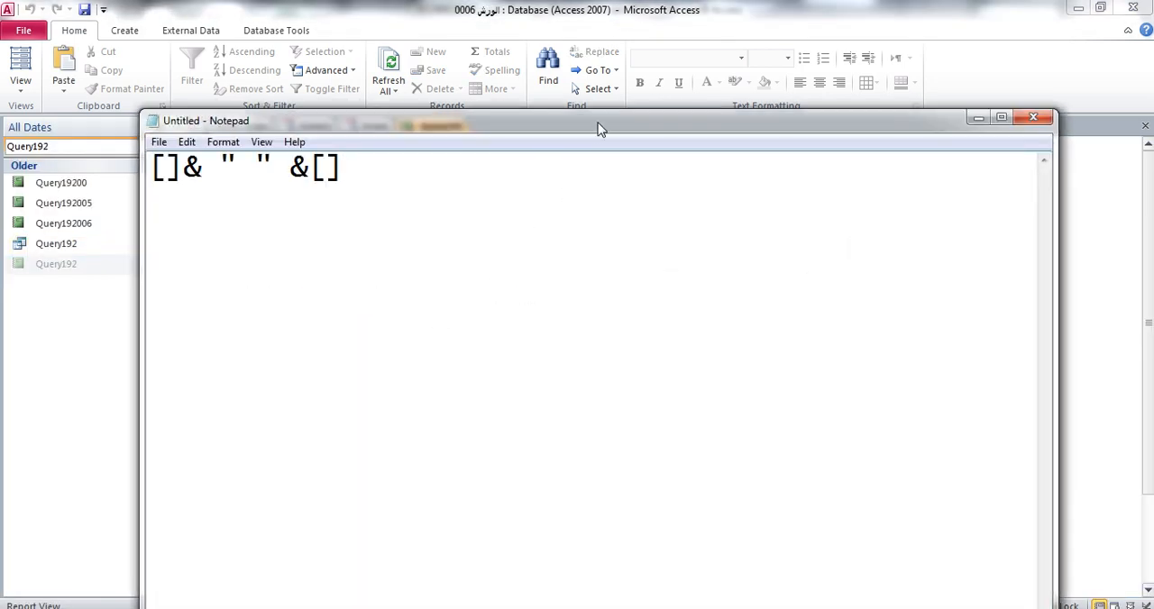
pyautogui.moveTo(597, 120); pyautogui.dragTo(658, 380)
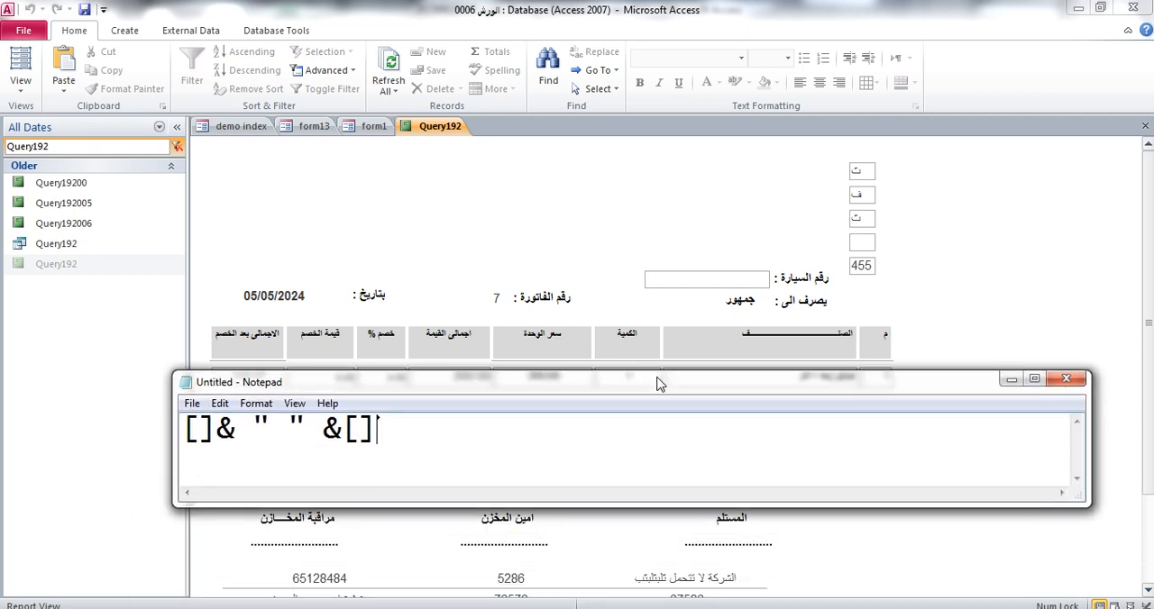
pyautogui.rightClick(908, 206)
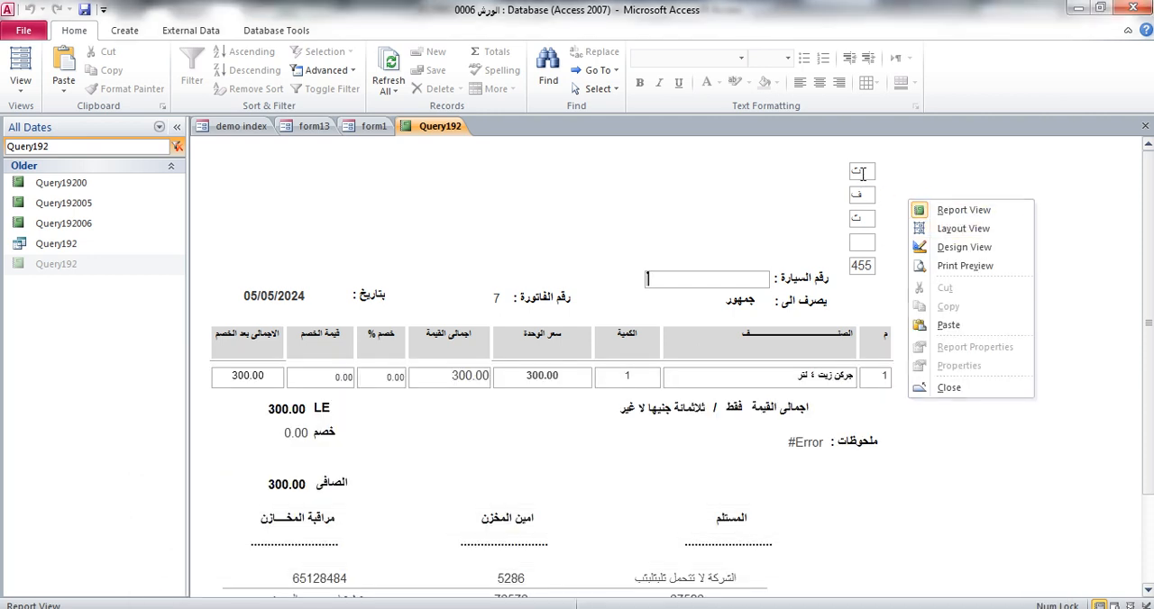
pyautogui.click(906, 190)
pyautogui.click(980, 335)
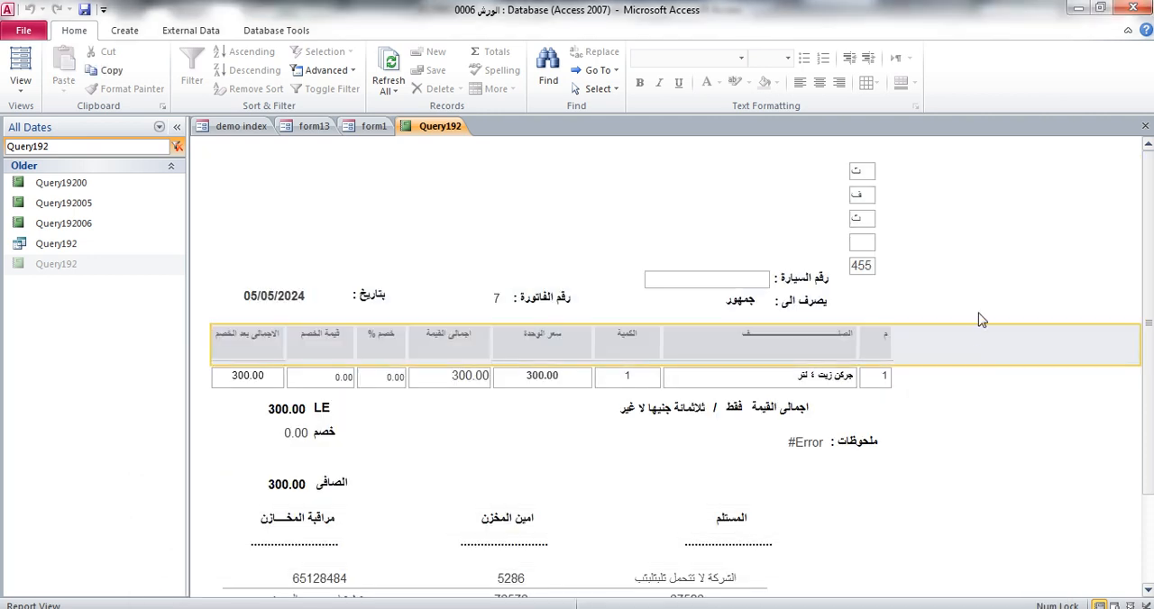
pyautogui.rightClick(910, 172)
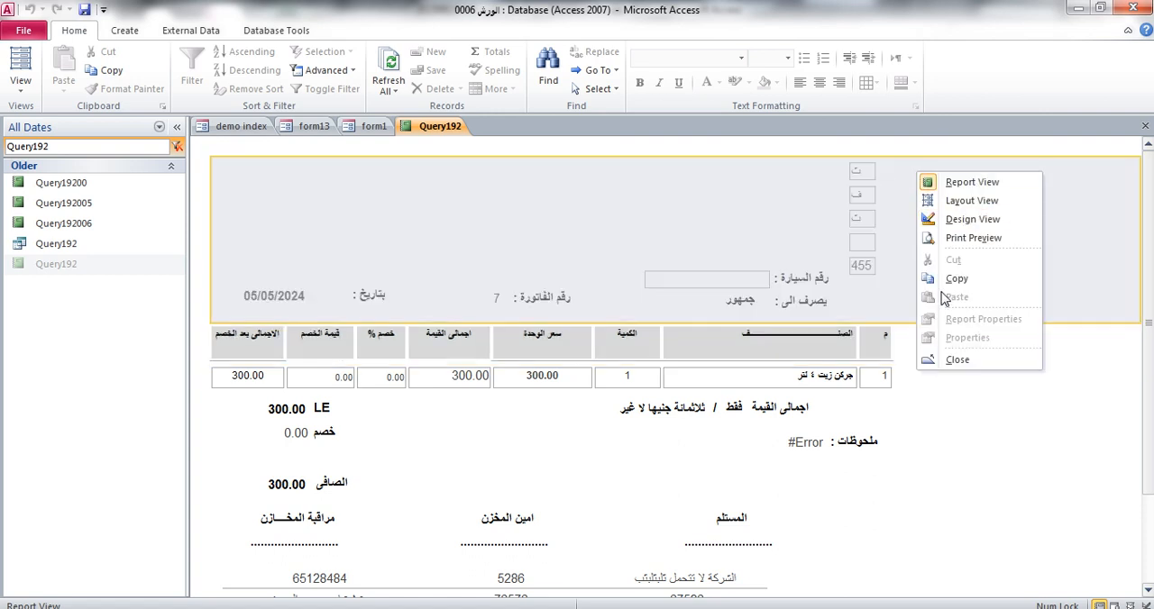
pyautogui.click(955, 200)
pyautogui.click(910, 83)
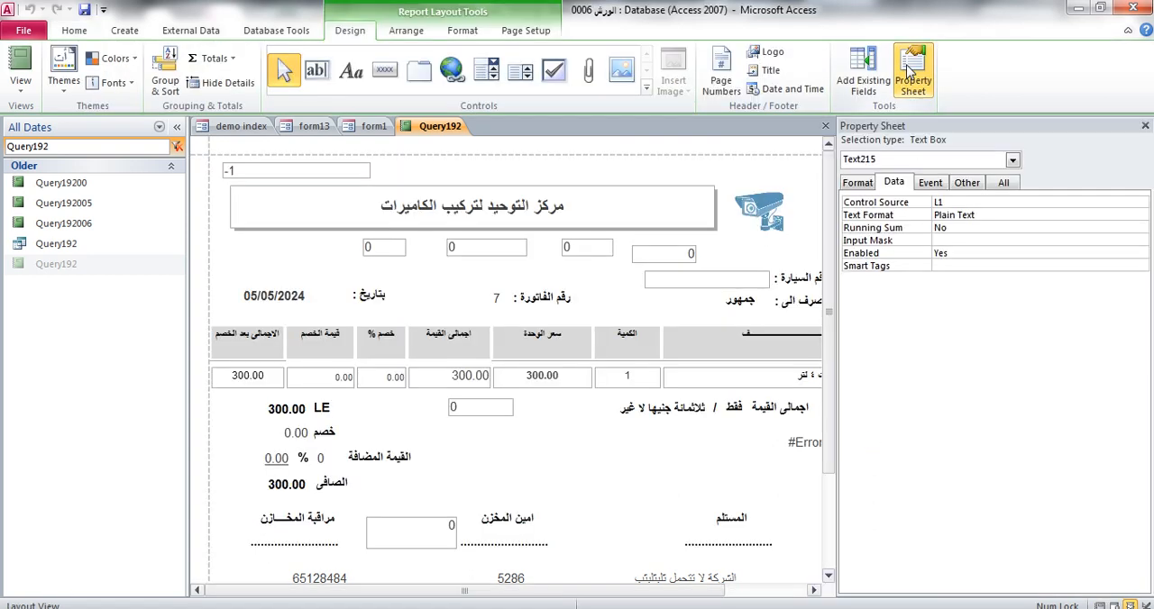
pyautogui.click(1145, 126)
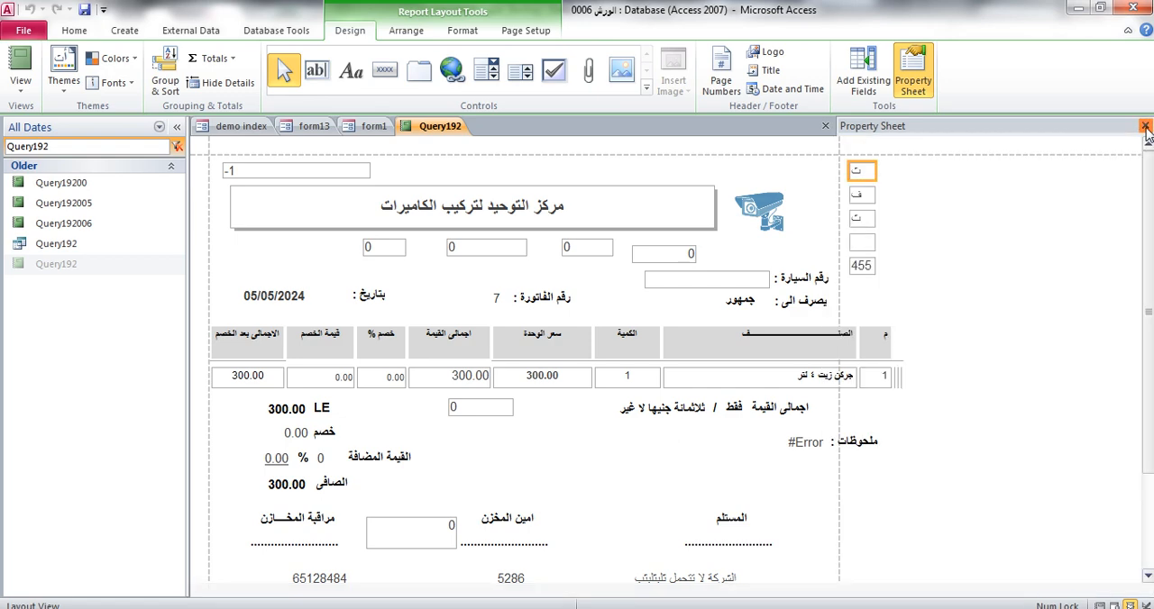
pyautogui.click(1145, 127)
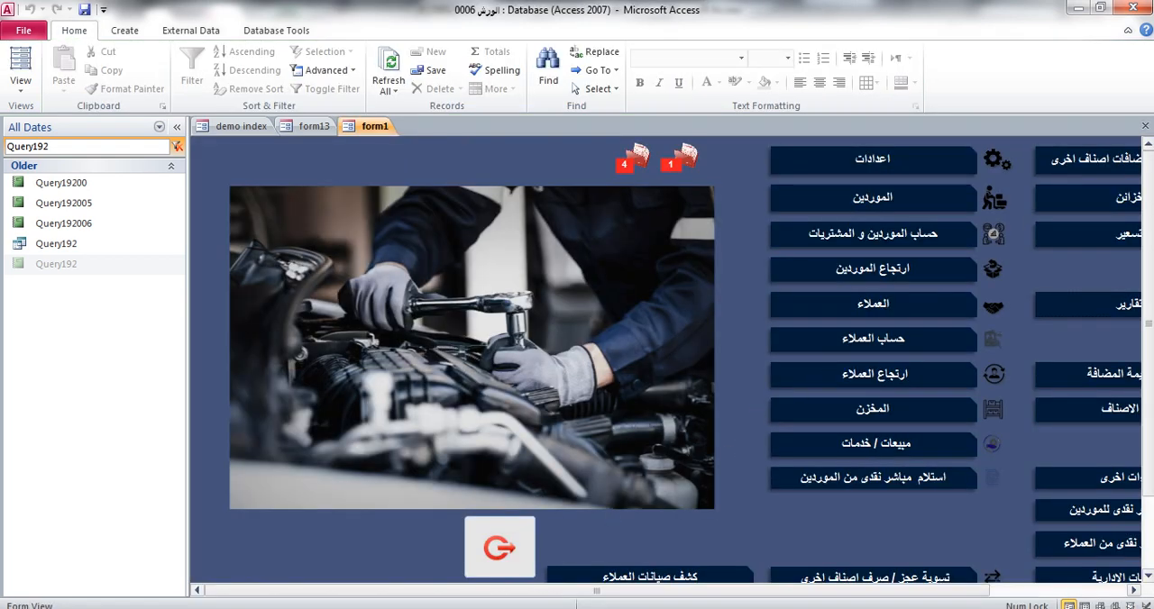
# Reopen the Query192 report and switch it to Design View
pyautogui.click(546, 608)
pyautogui.click(360, 172)
pyautogui.click(314, 126)
pyautogui.doubleClick(69, 263)
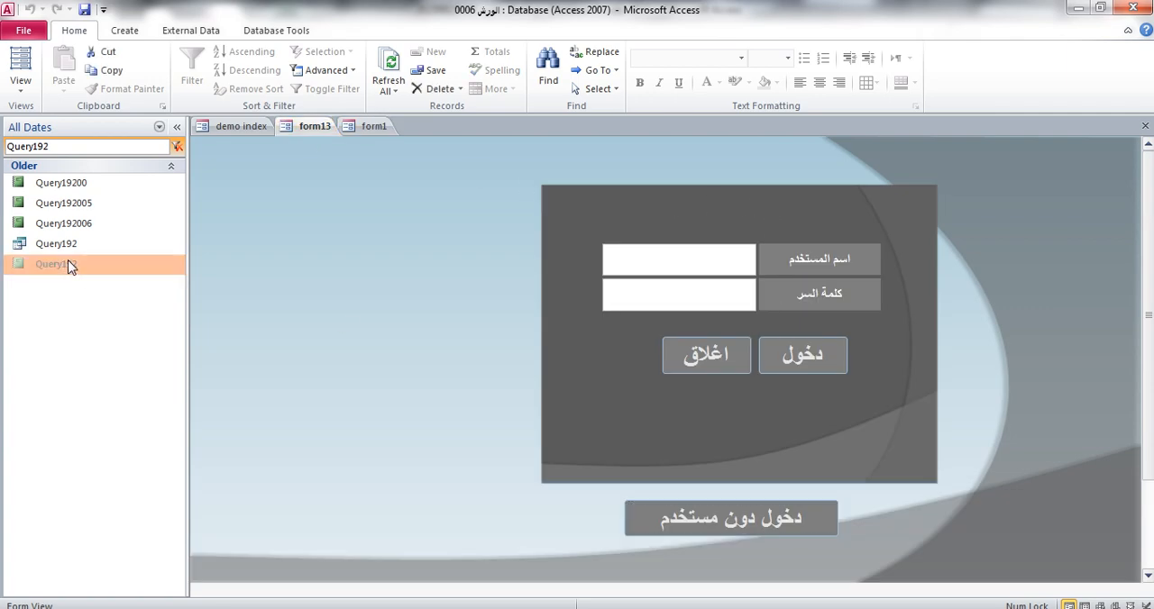
pyautogui.rightClick(1013, 191)
pyautogui.click(1038, 236)
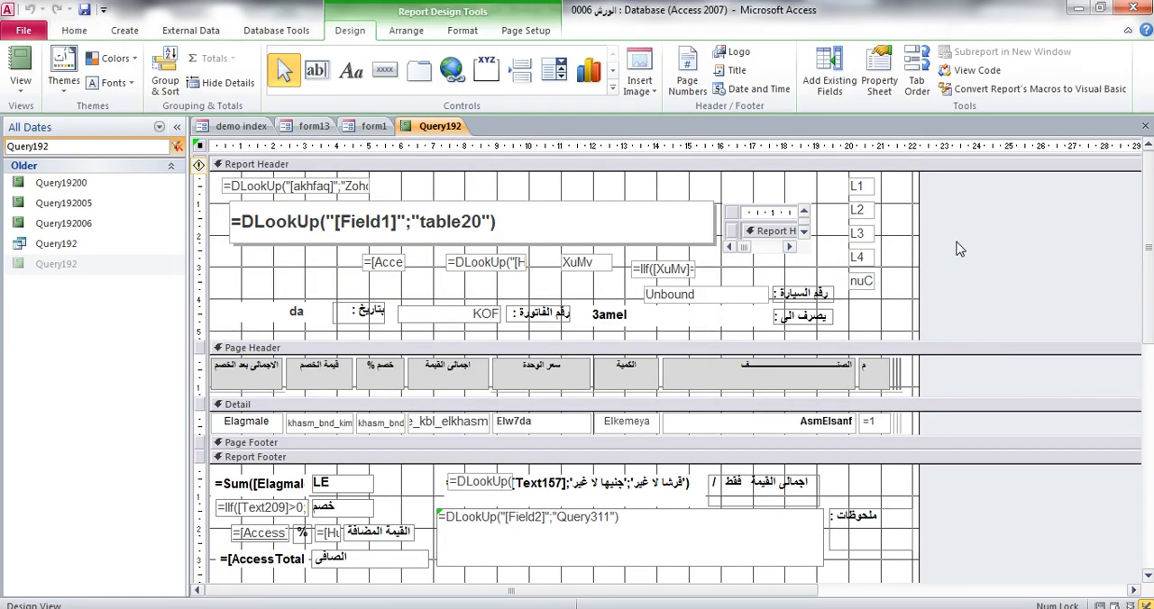
# Copy the L1 text box's name, Text215, into the first pair of brackets of the Notepad expression
pyautogui.click(879, 77)
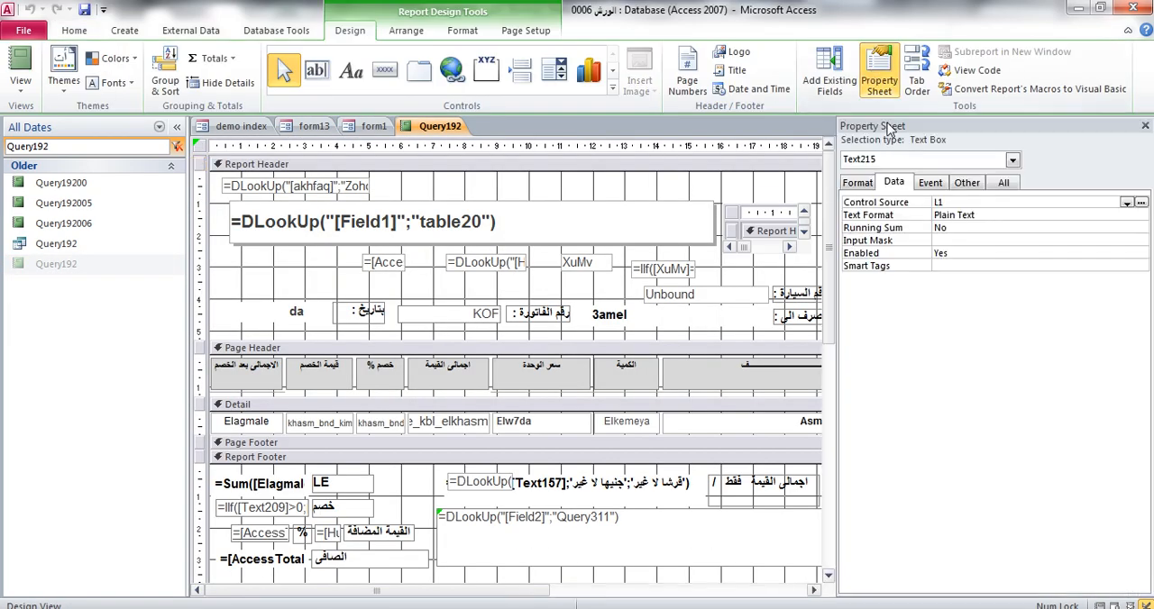
pyautogui.click(966, 182)
pyautogui.moveTo(968, 202); pyautogui.dragTo(901, 202)
pyautogui.hotkey('ctrl', 'c')
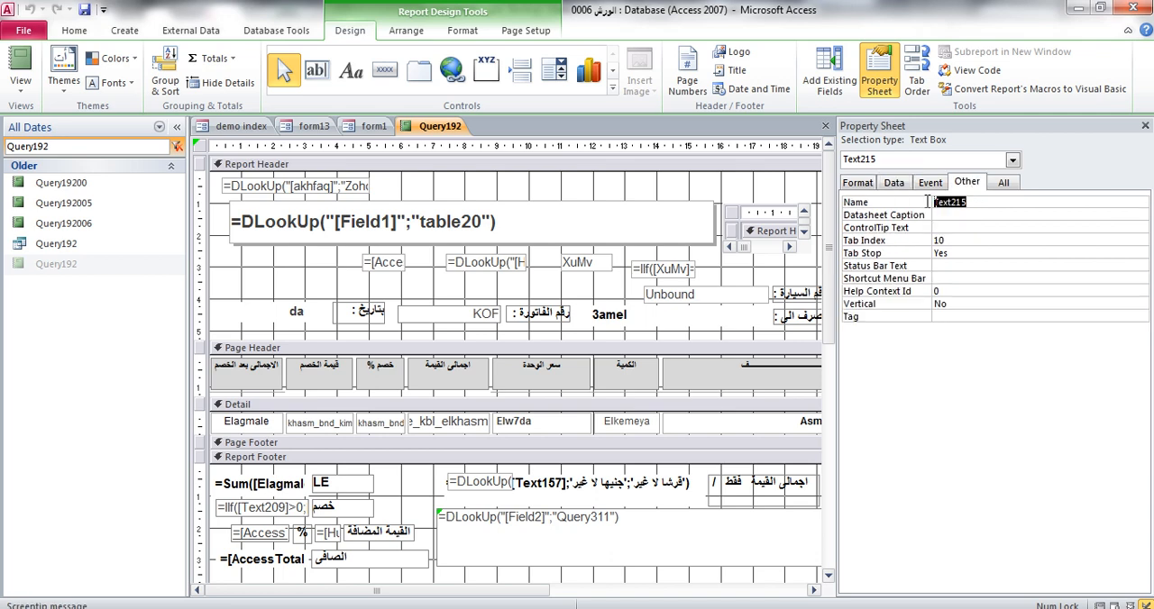
pyautogui.click(293, 608)
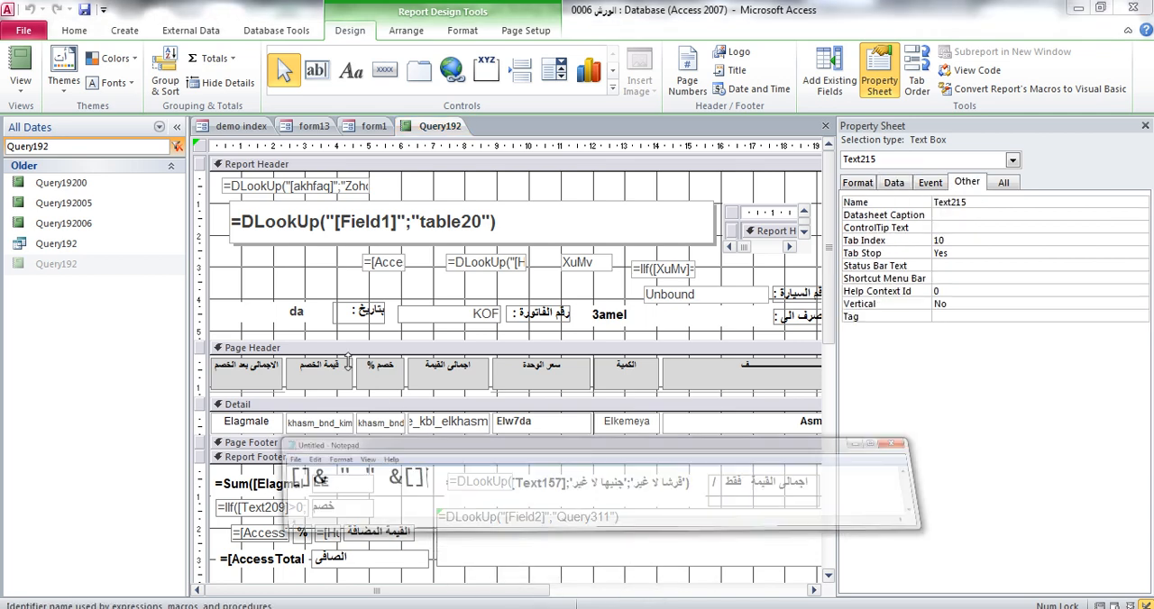
pyautogui.click(198, 420)
pyautogui.hotkey('ctrl', 'v')
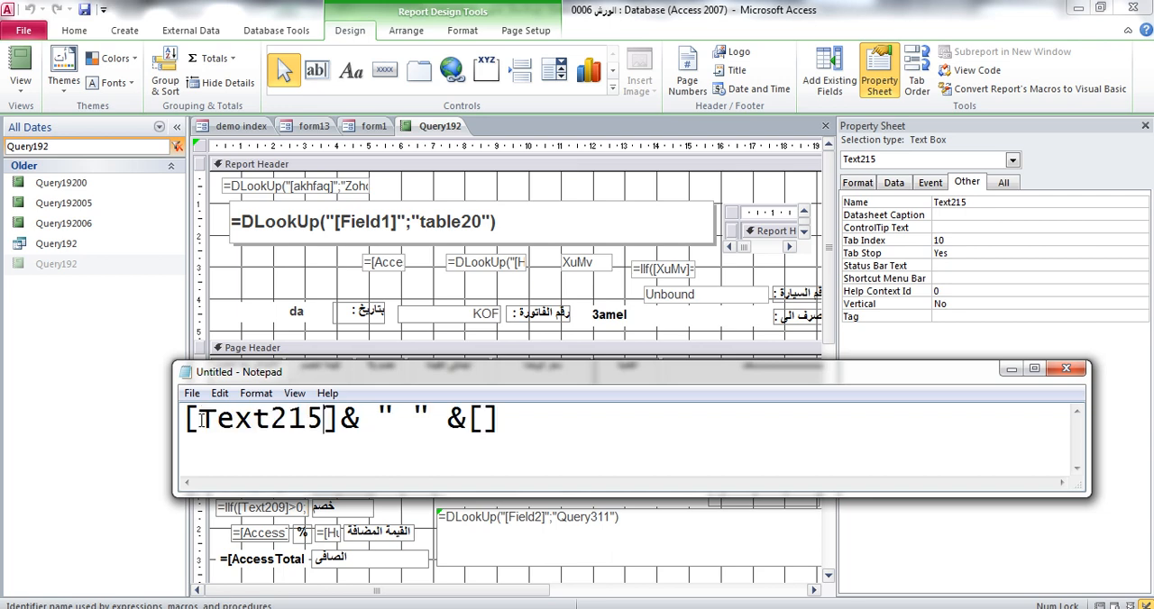
# Fill the second pair of brackets in the Notepad expression with Text216
pyautogui.click(484, 420)
pyautogui.hotkey('ctrl', 'v')
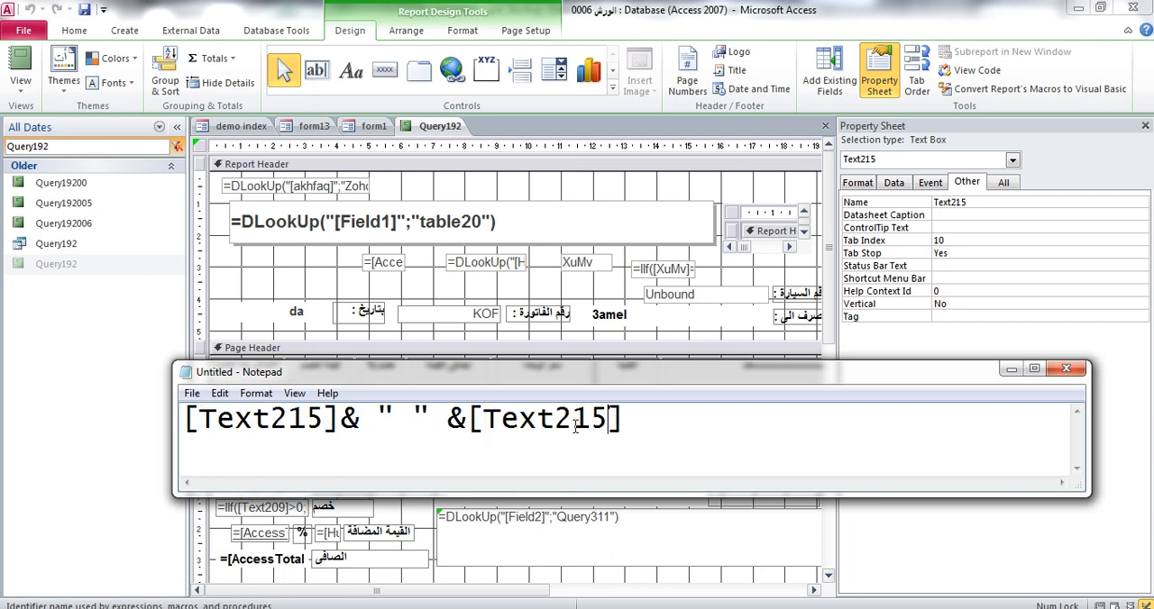
pyautogui.moveTo(608, 419); pyautogui.dragTo(341, 420)
pyautogui.write('6')
# Append & " " &[Text217] to the Notepad expression by reusing its separator and bracketed name
pyautogui.hotkey('ctrl', 'c')
pyautogui.click(625, 419)
pyautogui.hotkey('ctrl', 'v')
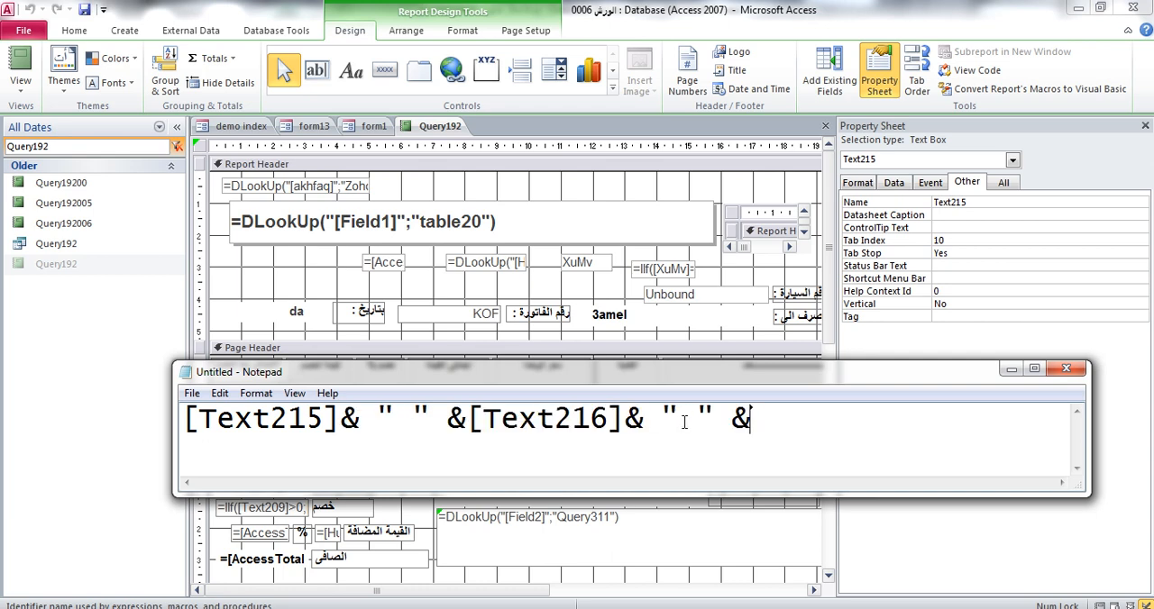
pyautogui.moveTo(467, 419); pyautogui.dragTo(625, 419)
pyautogui.hotkey('ctrl', 'c')
pyautogui.click(755, 420)
pyautogui.hotkey('ctrl', 'v')
pyautogui.moveTo(888, 420); pyautogui.dragTo(881, 421)
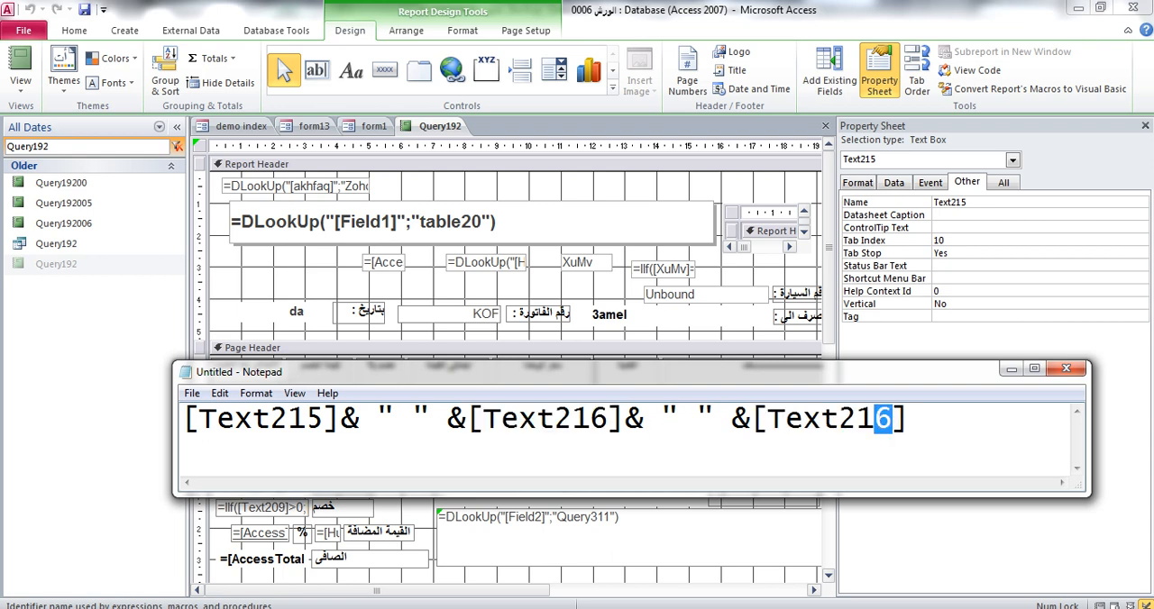
pyautogui.write('7')
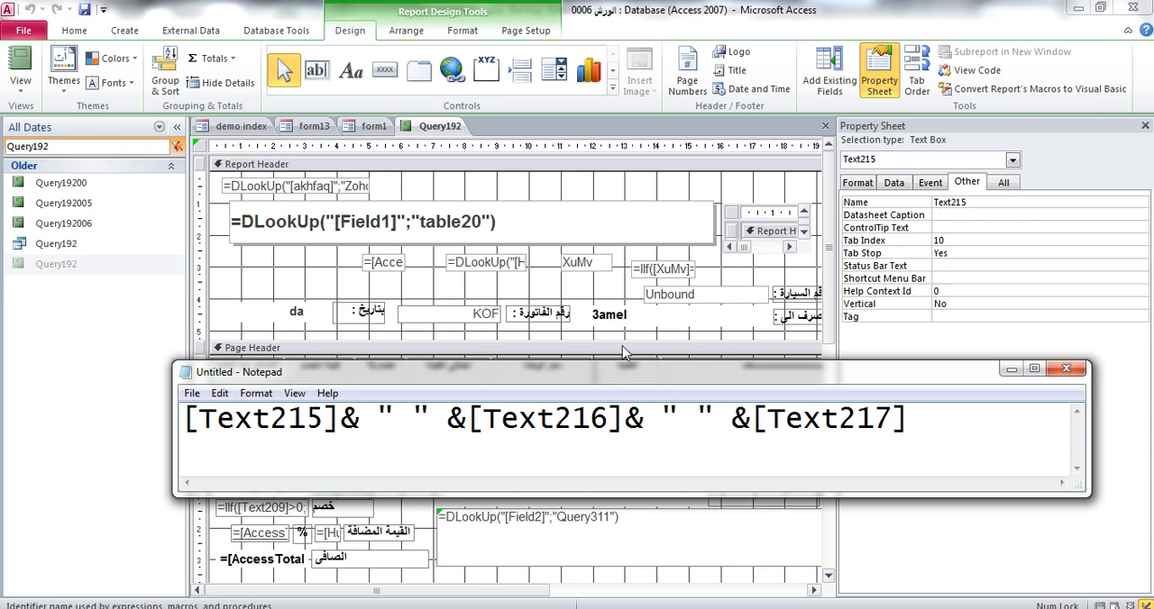
# Check the name of the nuCAR text box in its properties
pyautogui.click(1148, 135)
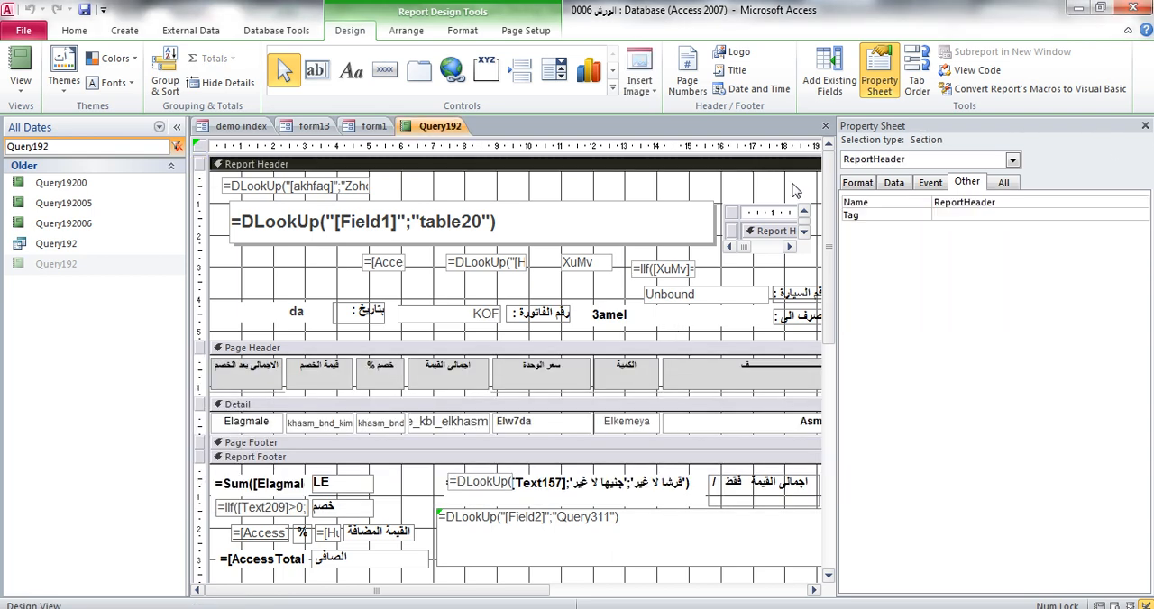
pyautogui.click(1144, 126)
pyautogui.click(861, 281)
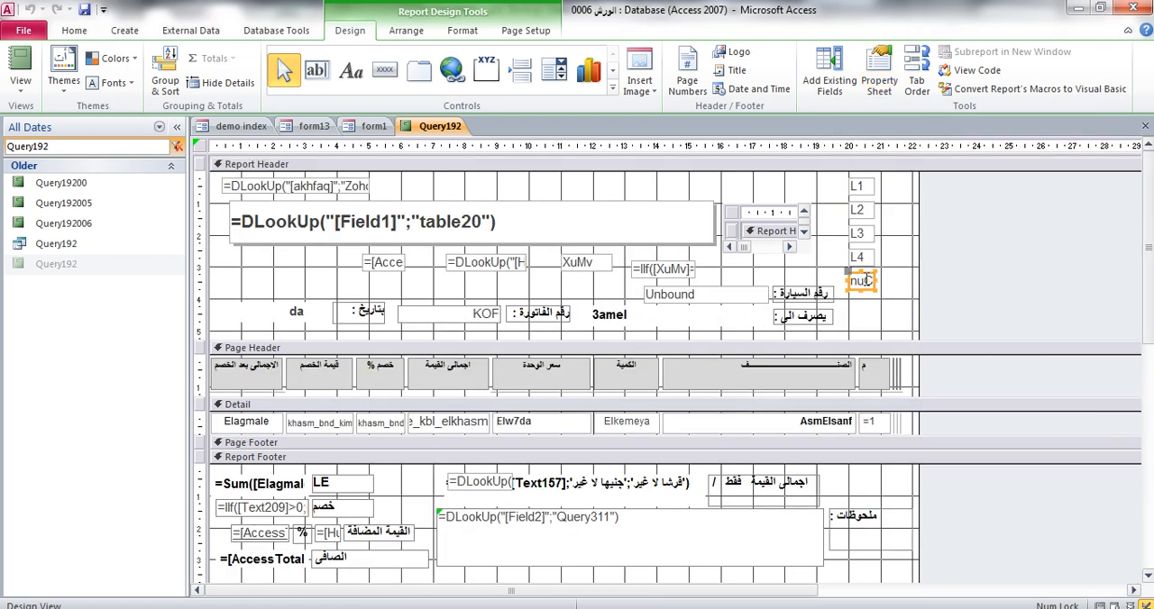
pyautogui.click(880, 81)
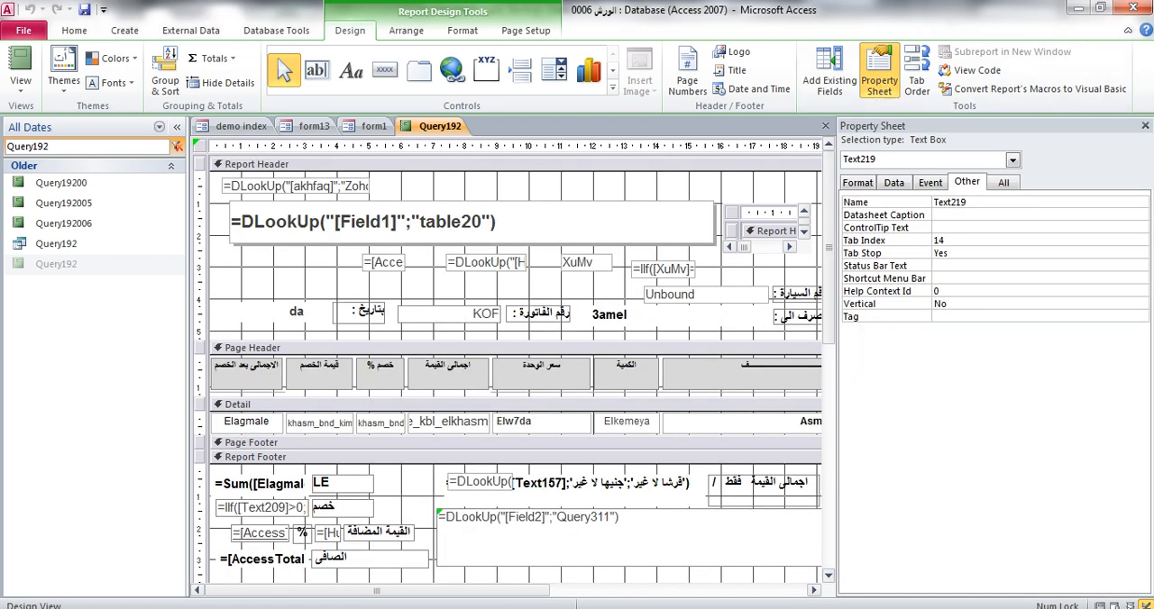
# Append & " " &[Text218] to the Notepad expression by duplicating its last segment
pyautogui.hotkey('alt', 'Tab')
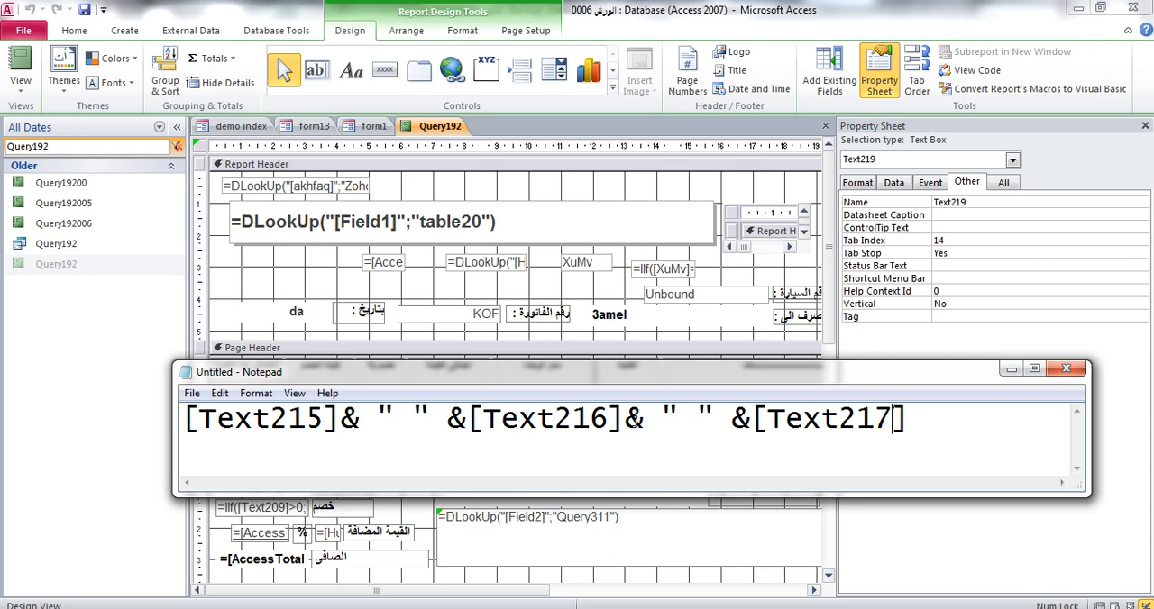
pyautogui.moveTo(627, 419); pyautogui.dragTo(1028, 420)
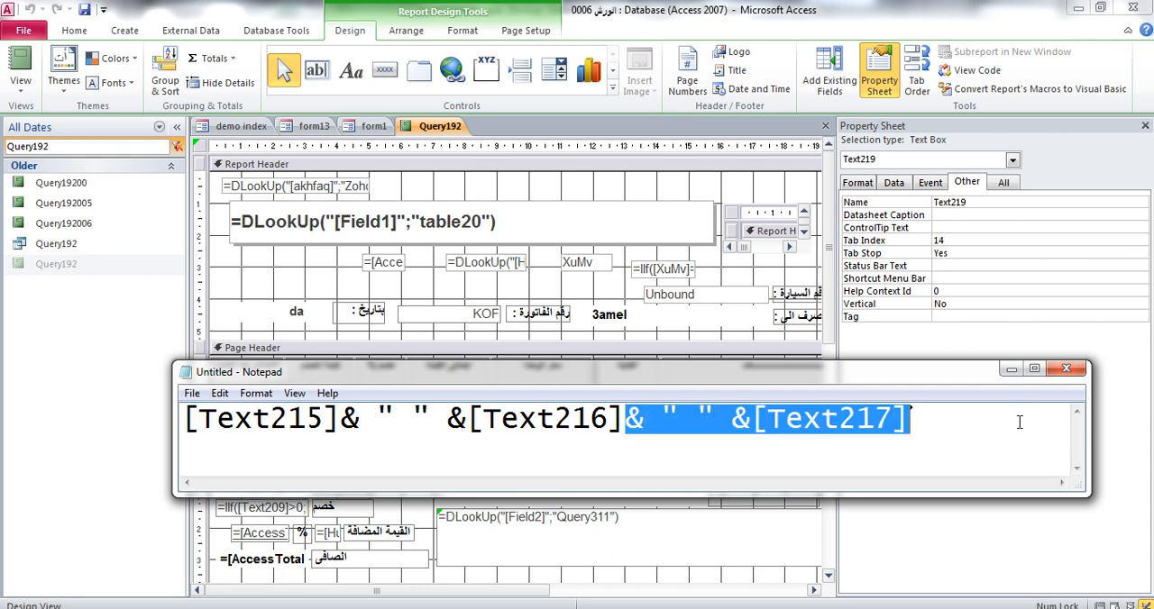
pyautogui.hotkey('ctrl', 'c')
pyautogui.click(955, 421)
pyautogui.hotkey('ctrl', 'v')
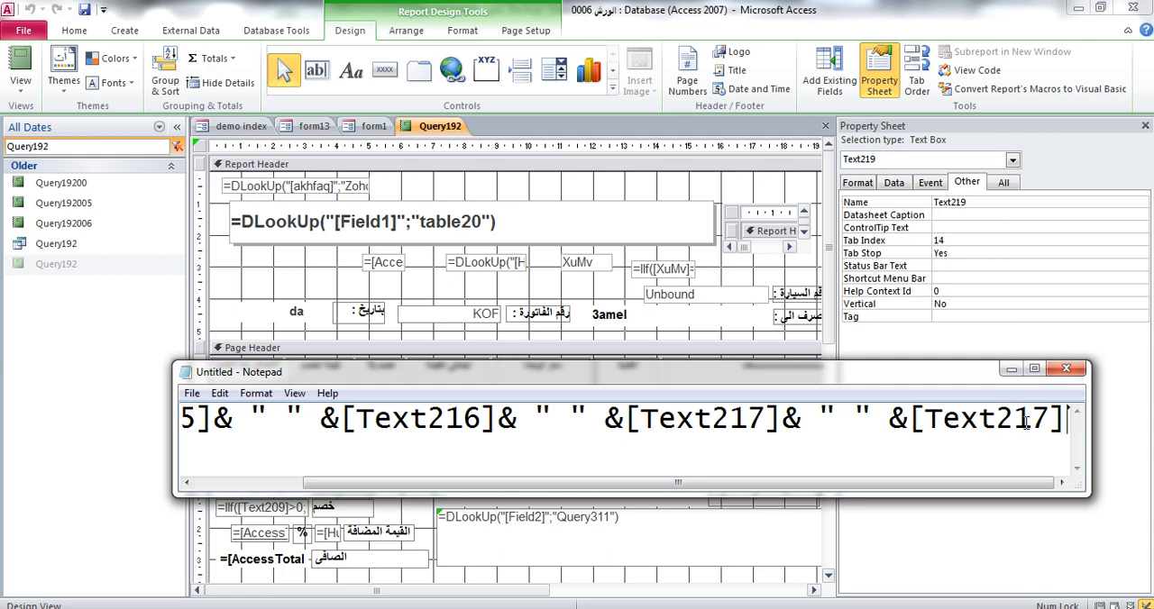
pyautogui.moveTo(1025, 423); pyautogui.dragTo(1051, 423)
pyautogui.write('8')
# Append & " " &[Text219] to the expression and enlarge the Notepad window to show more of it
pyautogui.hotkey('ctrl', 'v')
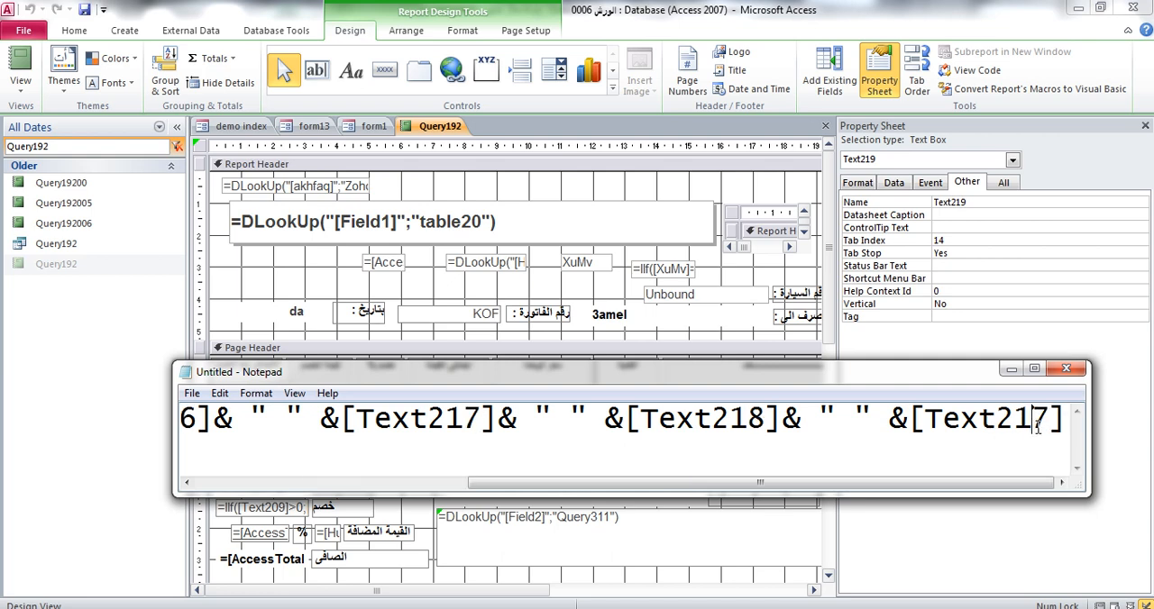
pyautogui.moveTo(1033, 423); pyautogui.dragTo(1051, 423)
pyautogui.write('9')
pyautogui.moveTo(954, 378); pyautogui.dragTo(812, 298)
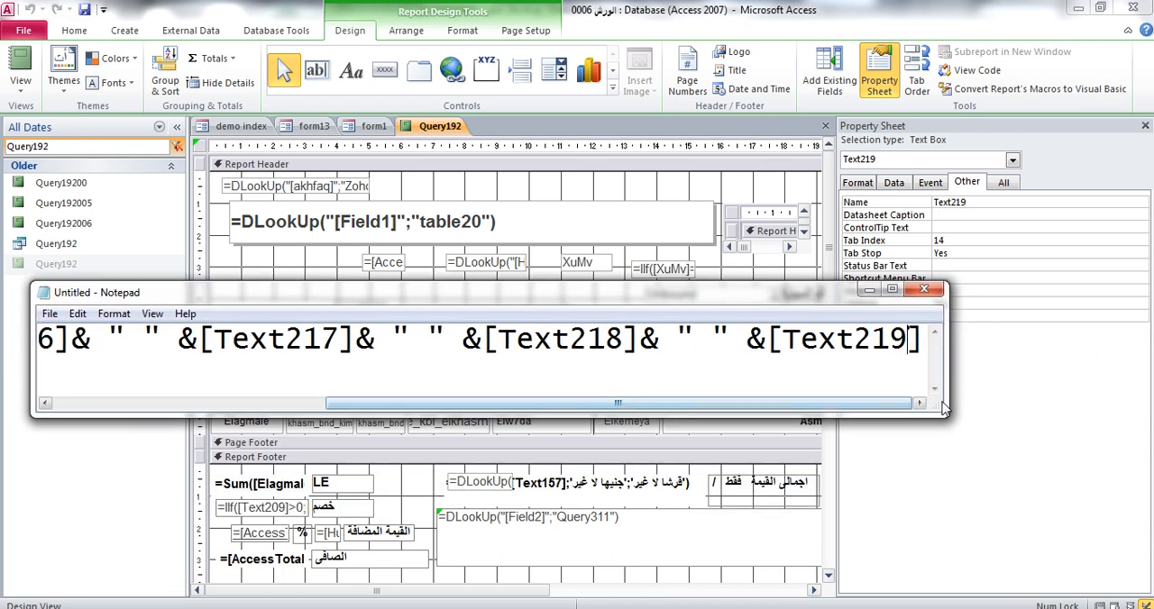
pyautogui.moveTo(944, 417); pyautogui.dragTo(1065, 478)
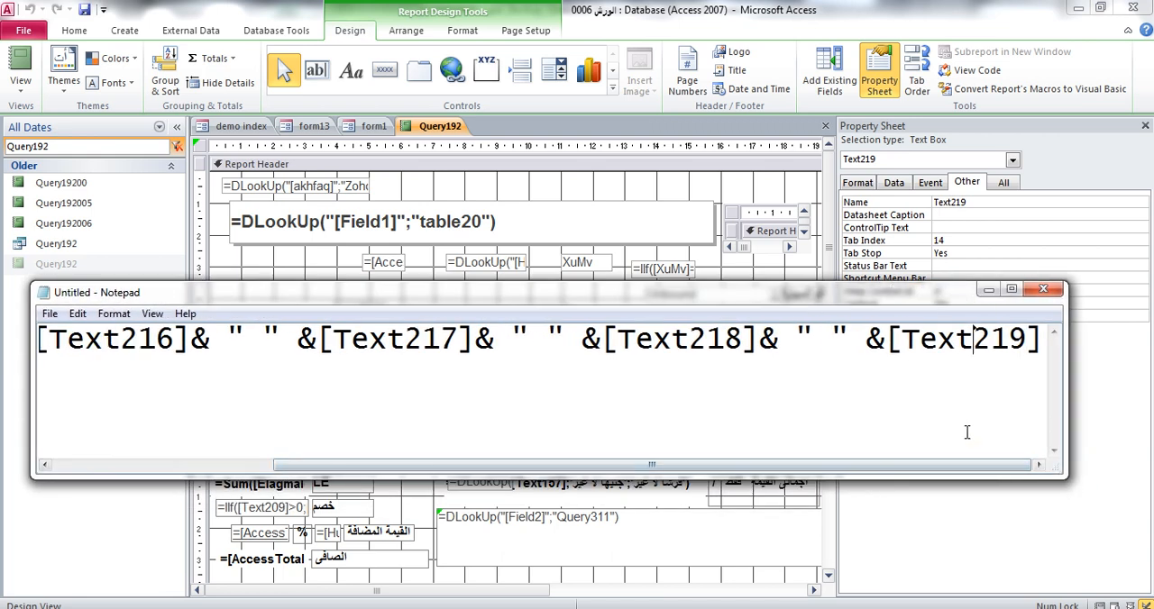
# Copy the Notepad expression joining Text215 to Text219 into the unbound car number box's control source, preceded by an equals sign
pyautogui.hotkey('ctrl', 'a')
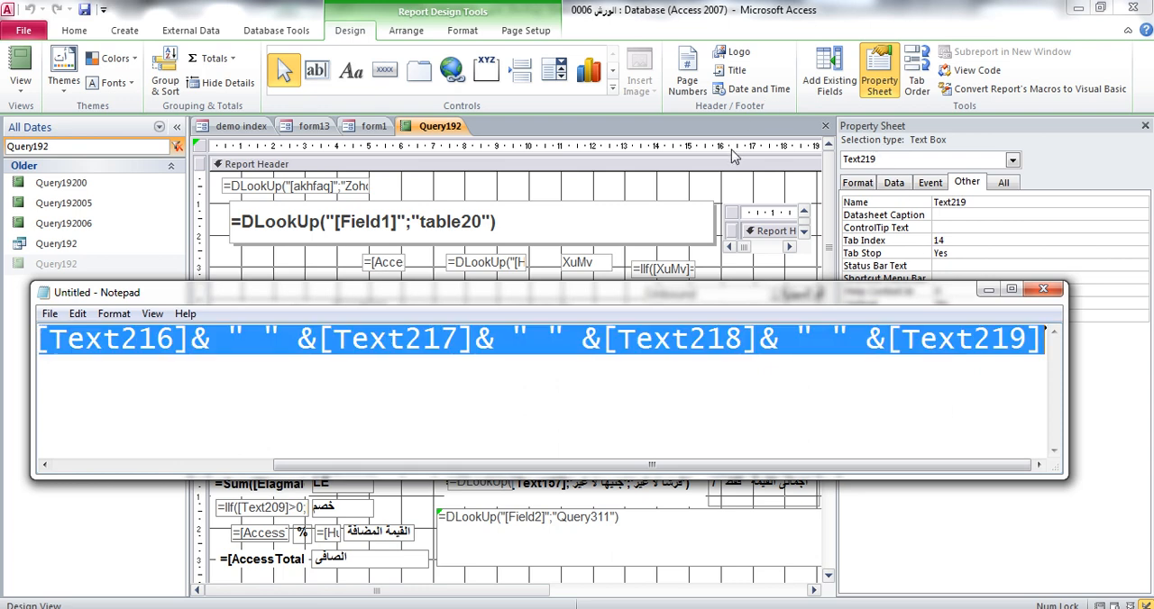
pyautogui.click(742, 180)
pyautogui.click(739, 294)
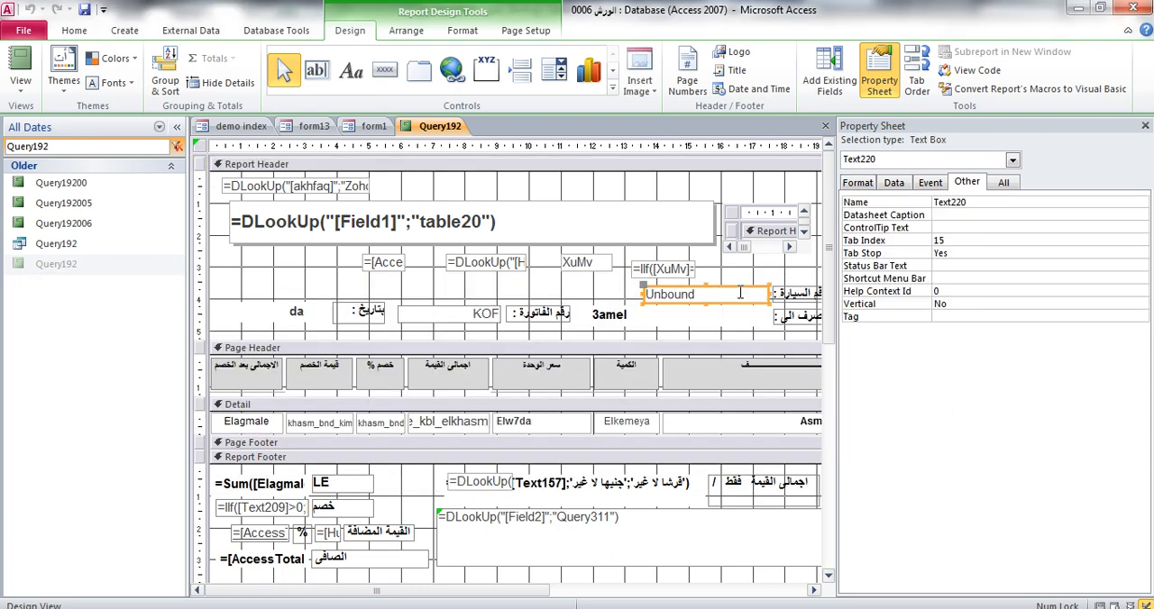
pyautogui.click(893, 182)
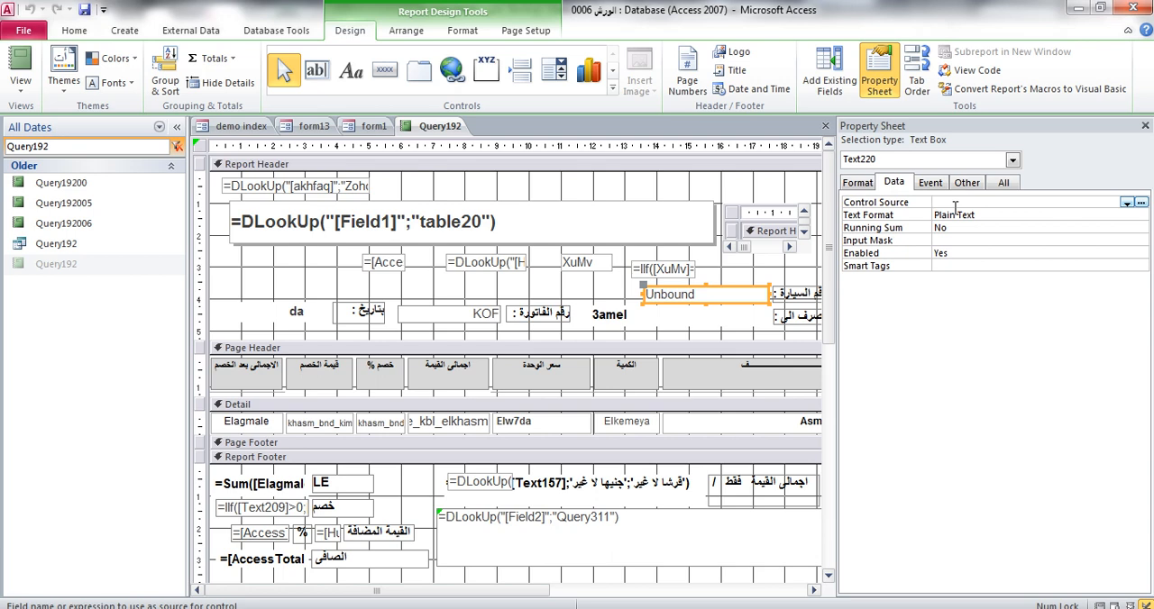
pyautogui.hotkey('ctrl', 'v')
pyautogui.click(984, 227)
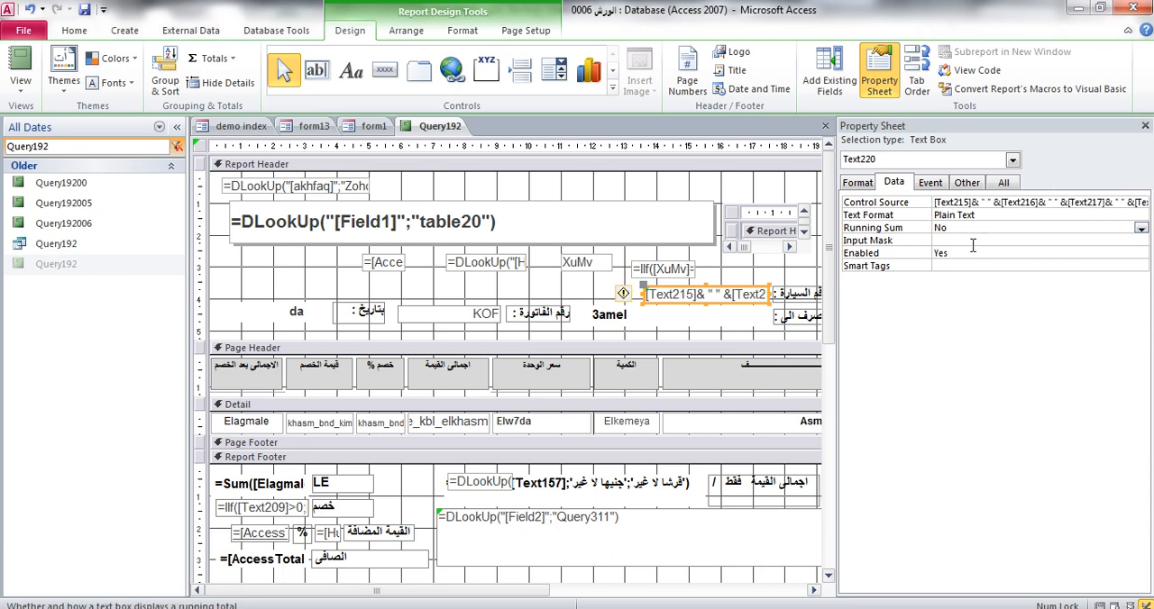
pyautogui.click(938, 202)
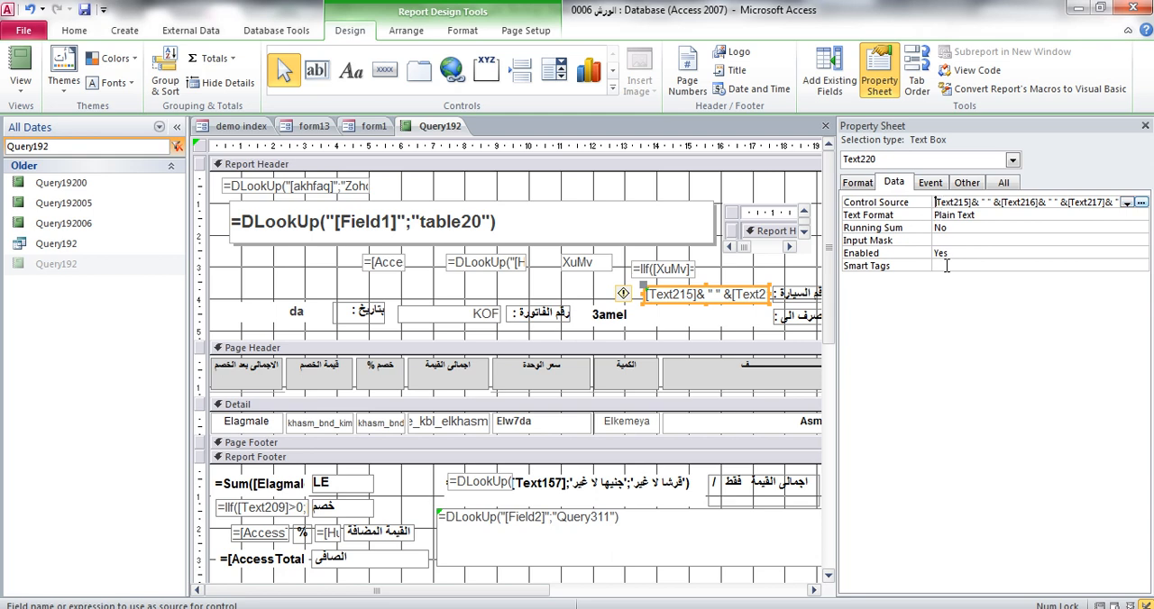
pyautogui.click(953, 242)
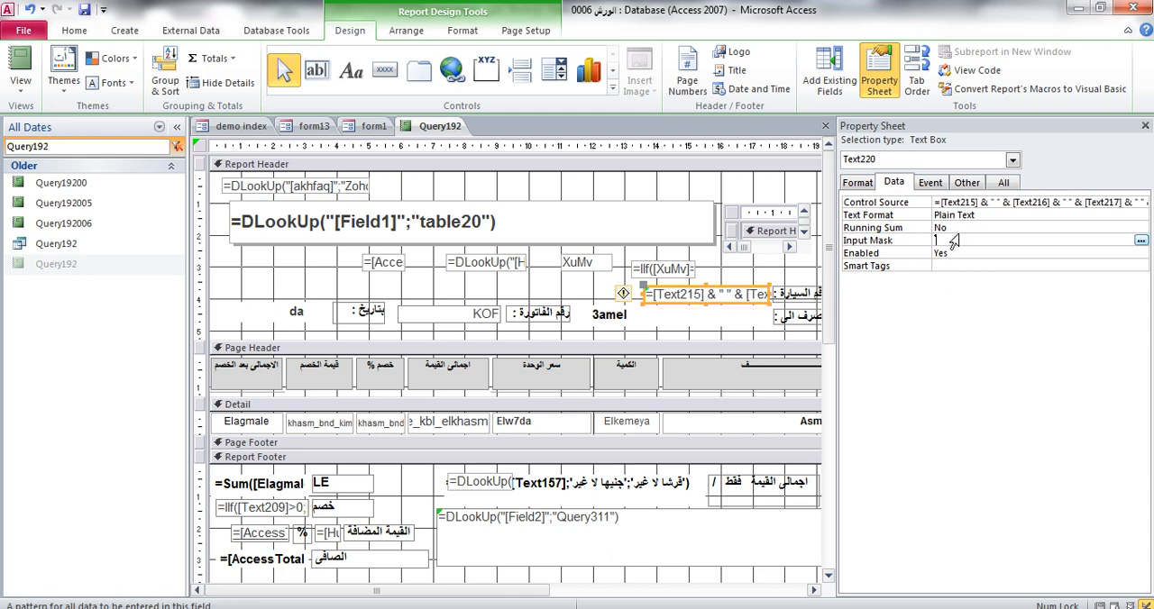
# Save and close report Query192, then reopen it to check the combined car number
pyautogui.click(1145, 126)
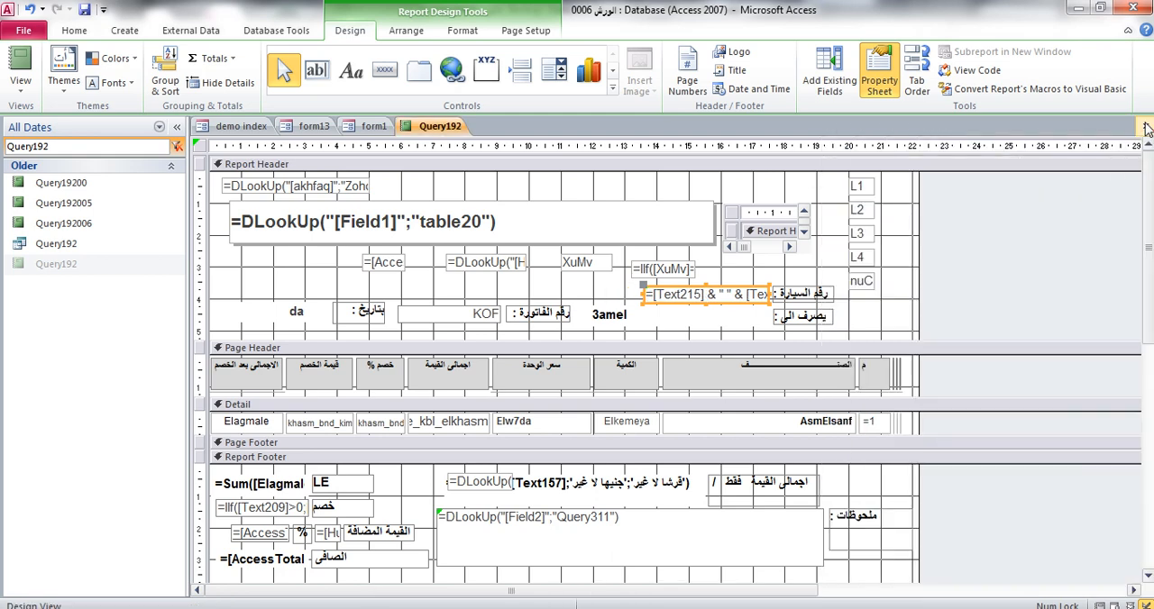
pyautogui.click(1144, 126)
pyautogui.click(512, 359)
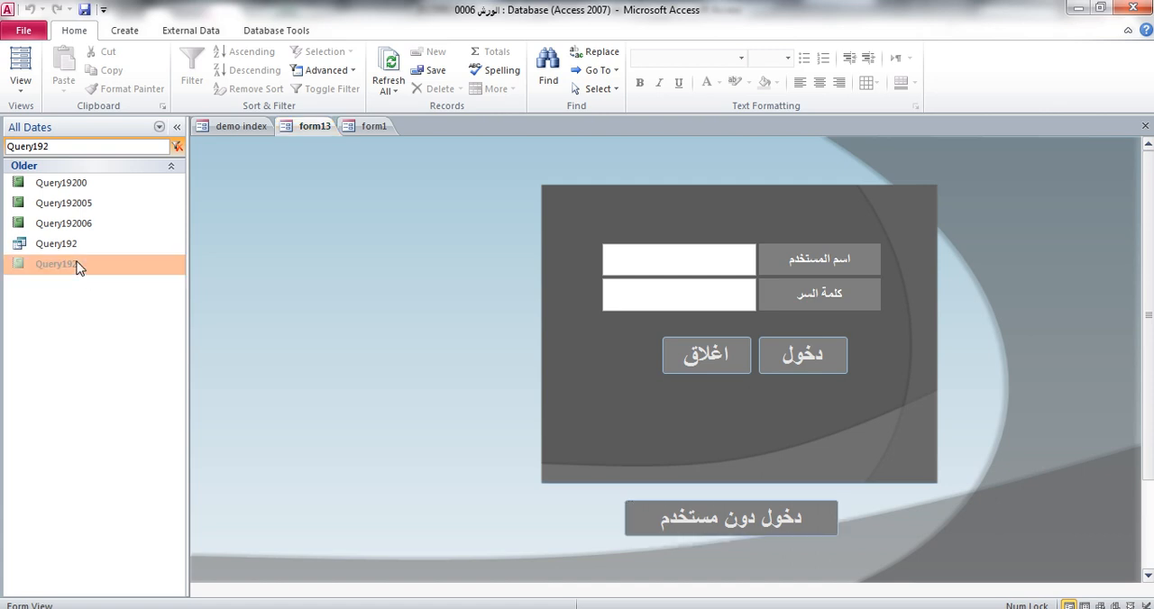
pyautogui.doubleClick(78, 264)
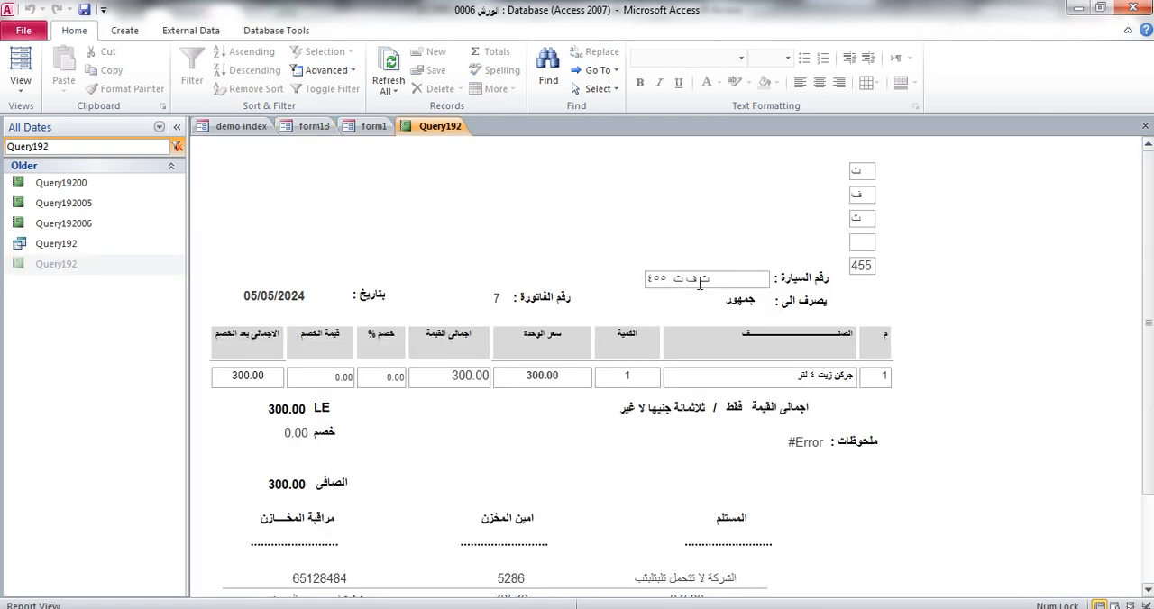
# In Layout View, right-align the combined car number text box and make its text bold and red
pyautogui.rightClick(1009, 233)
pyautogui.click(1036, 256)
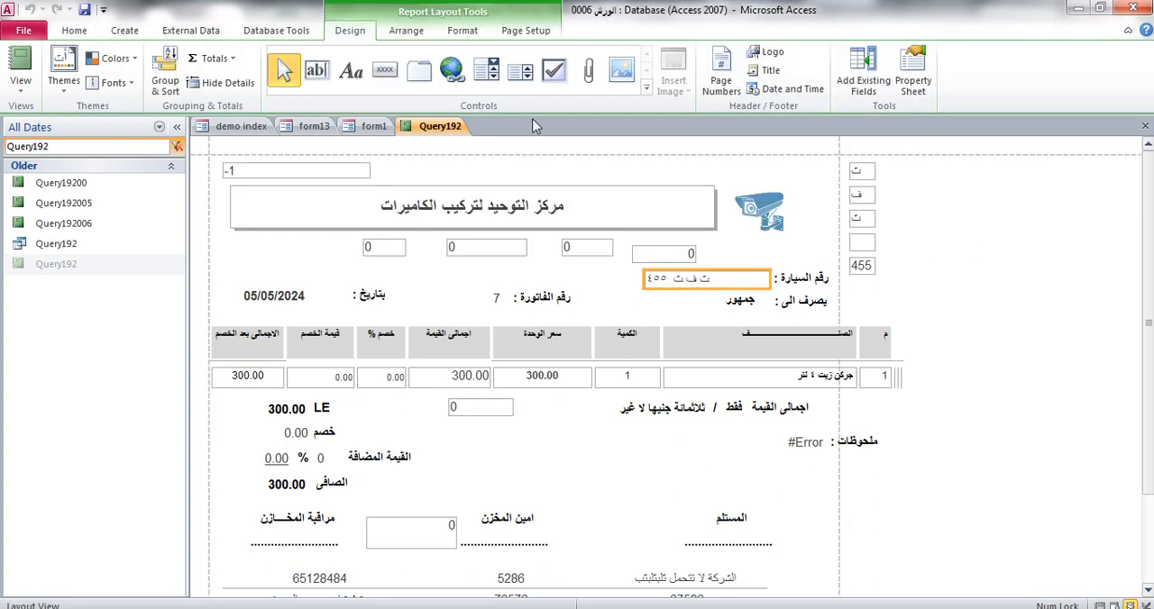
pyautogui.scroll(-3, 423, 48)
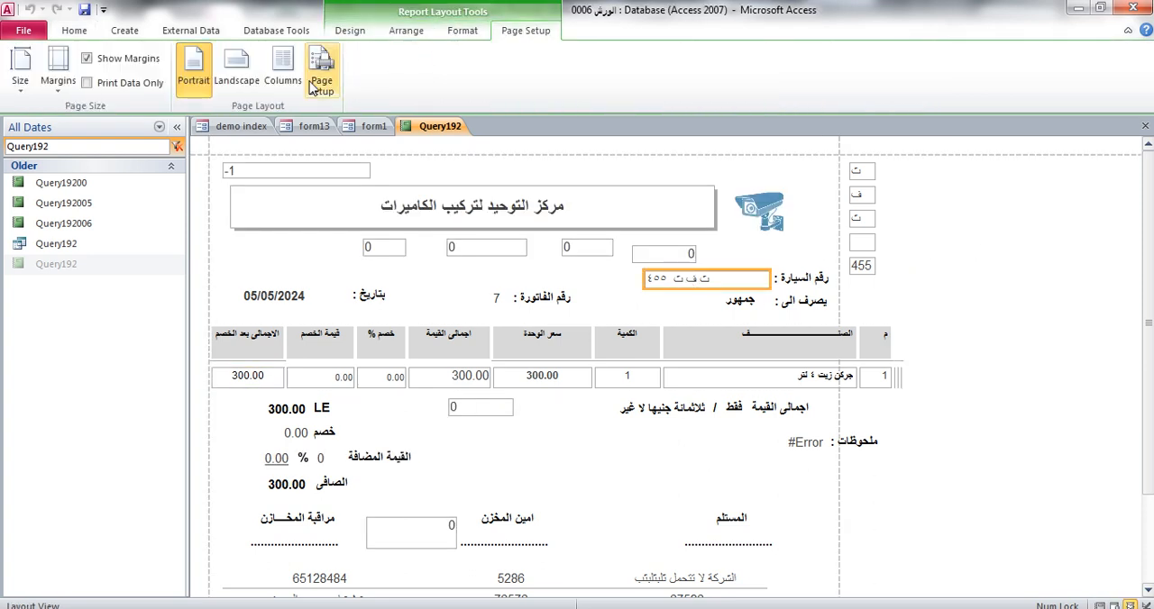
pyautogui.click(462, 30)
pyautogui.click(290, 82)
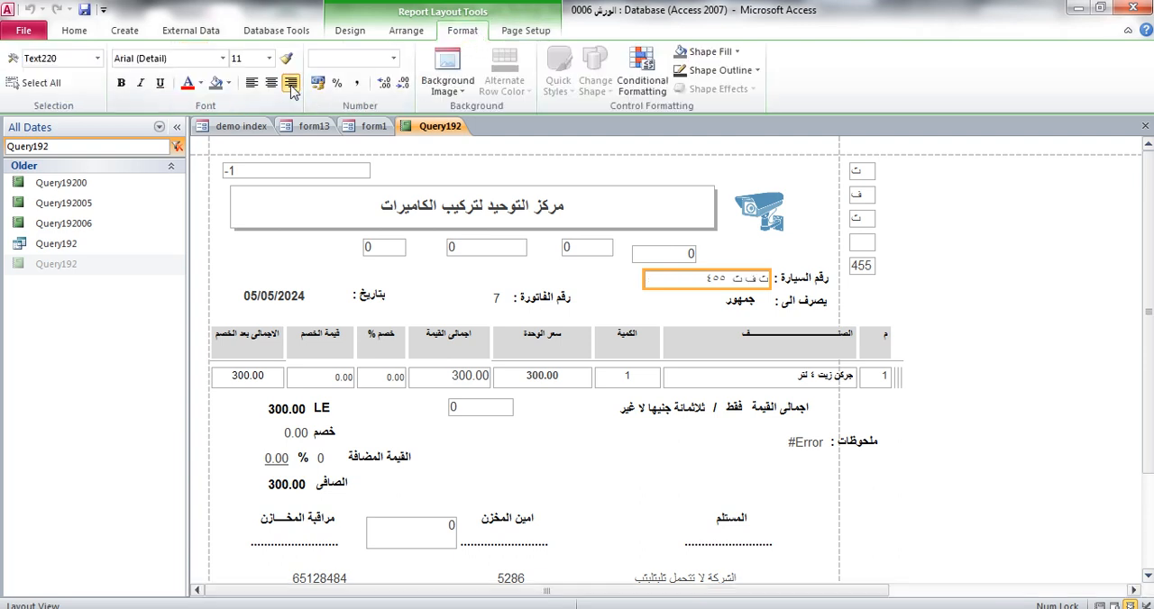
pyautogui.click(121, 83)
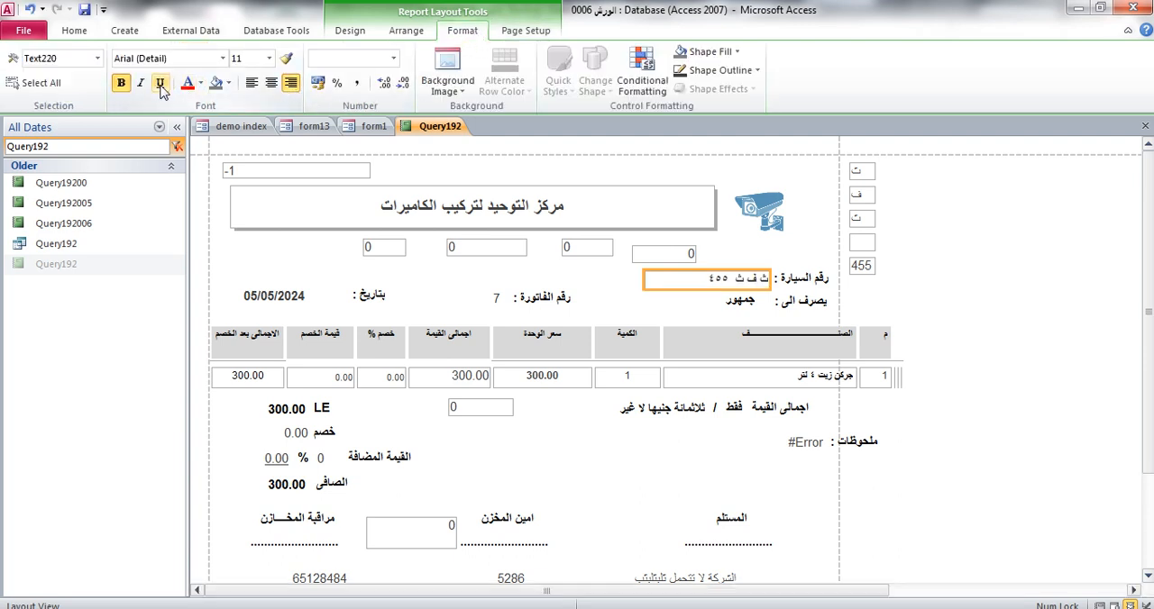
pyautogui.click(188, 84)
pyautogui.click(957, 197)
pyautogui.click(1015, 390)
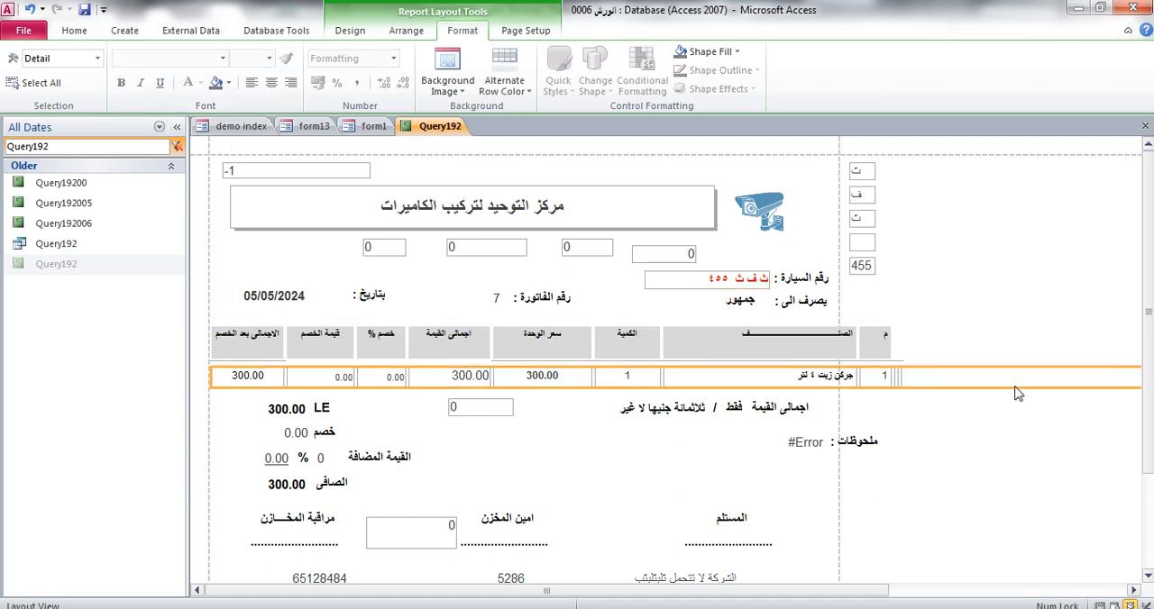
# Make the outline of the combined car number text box transparent
pyautogui.click(664, 273)
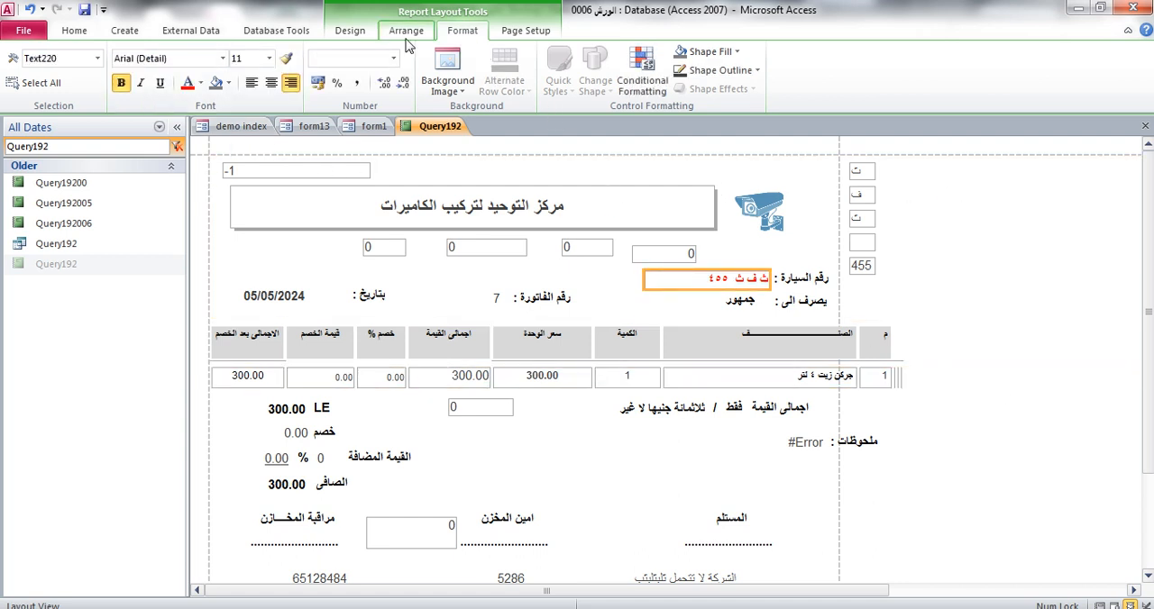
pyautogui.click(720, 71)
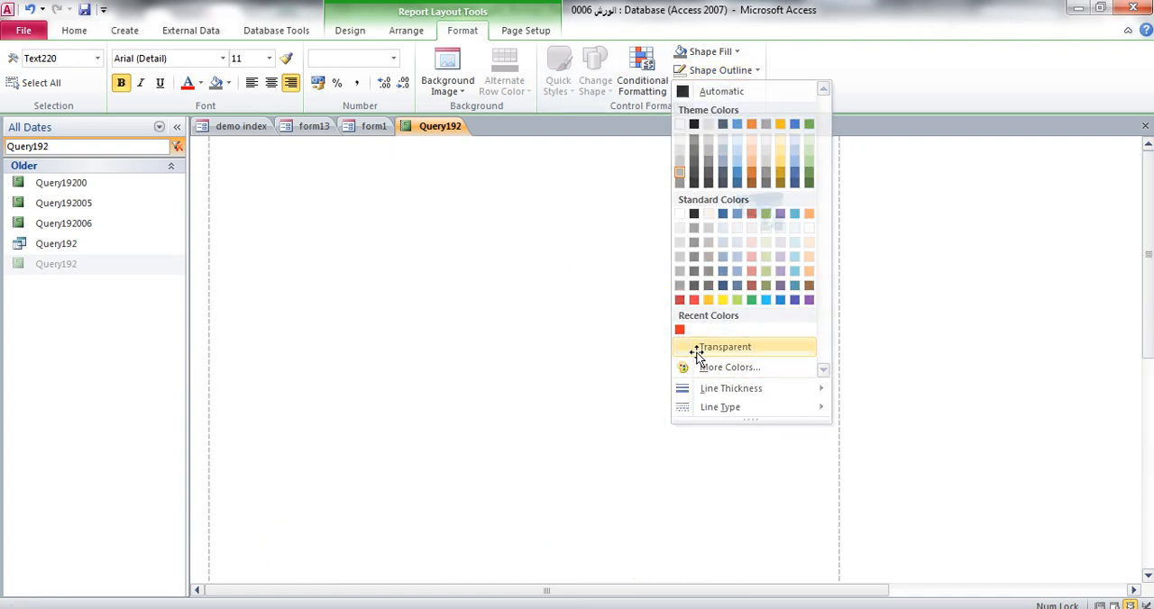
pyautogui.click(696, 348)
pyautogui.click(940, 326)
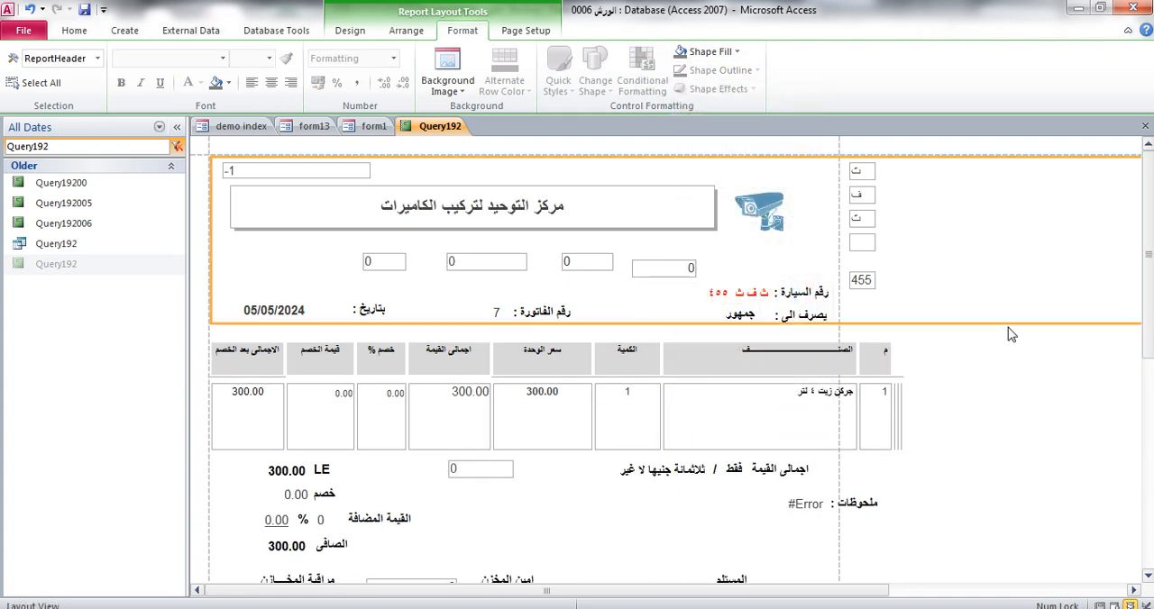
# Save the formatting changes to report Query192, close it and reopen it to check the red car number
pyautogui.click(1144, 127)
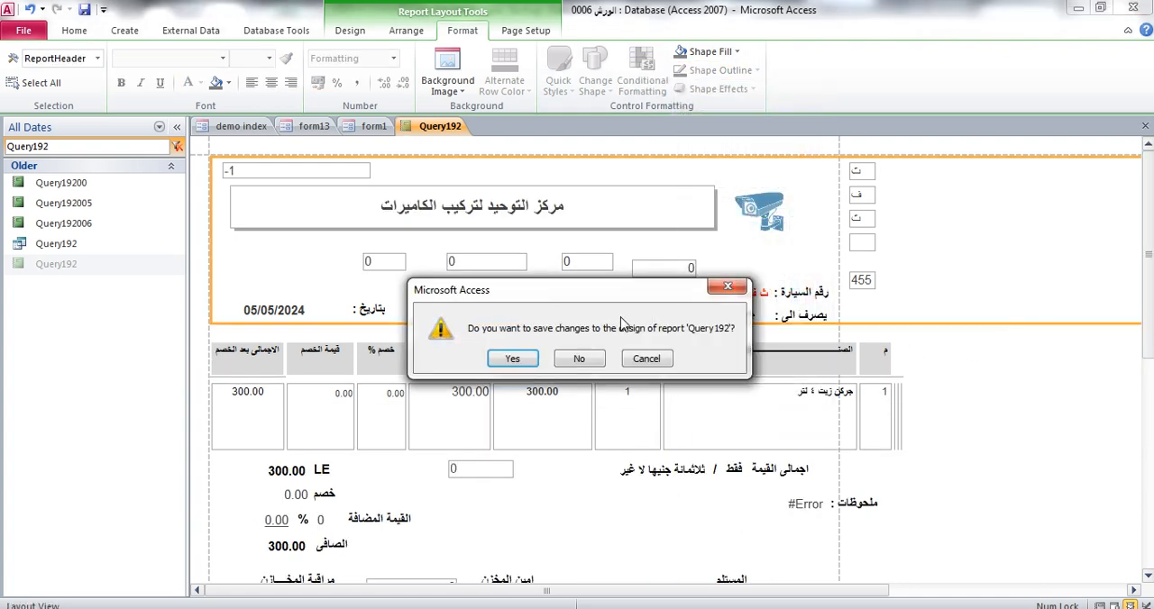
pyautogui.click(512, 358)
pyautogui.doubleClick(60, 265)
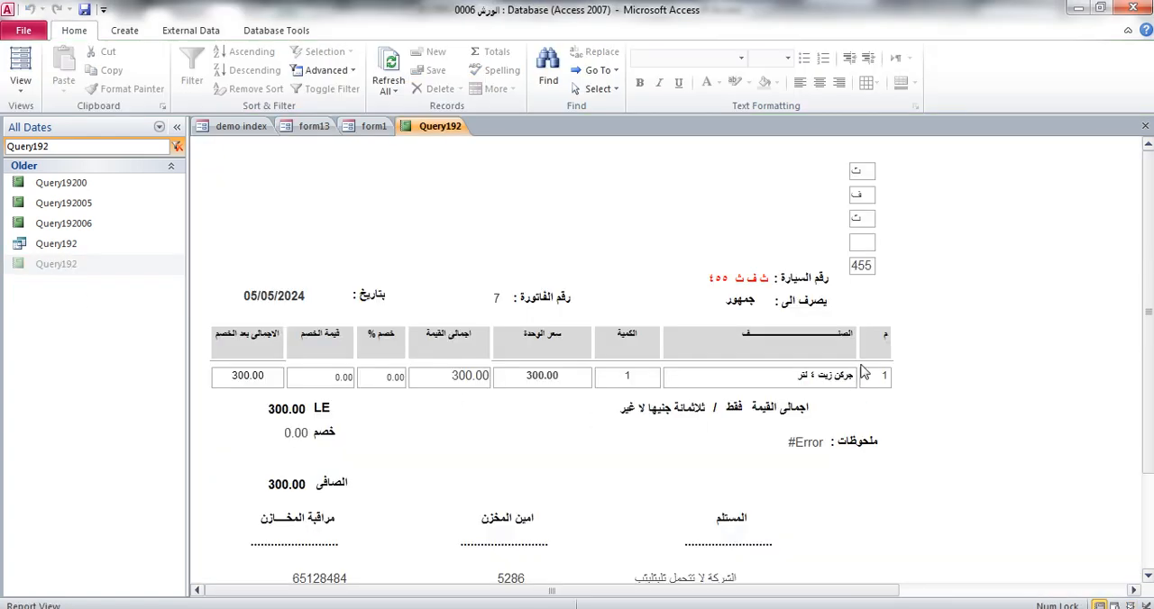
# In Design View, set Visible to No for the five separate text boxes L1 to L4 and nuCAR
pyautogui.rightClick(968, 256)
pyautogui.click(996, 297)
pyautogui.moveTo(904, 192); pyautogui.dragTo(869, 309)
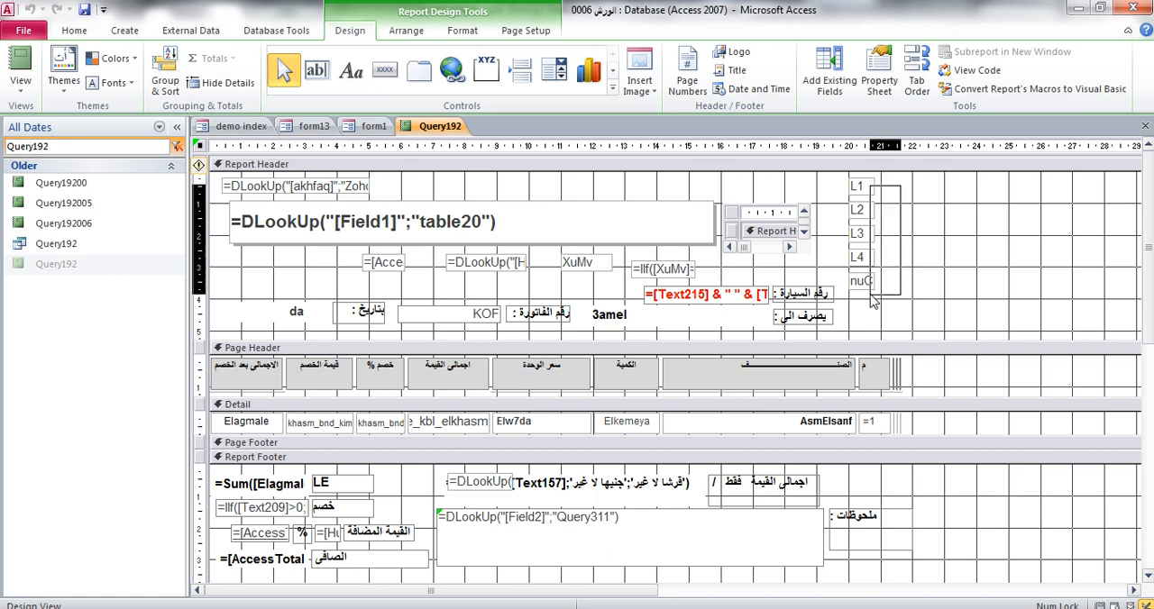
pyautogui.click(879, 79)
pyautogui.click(1003, 183)
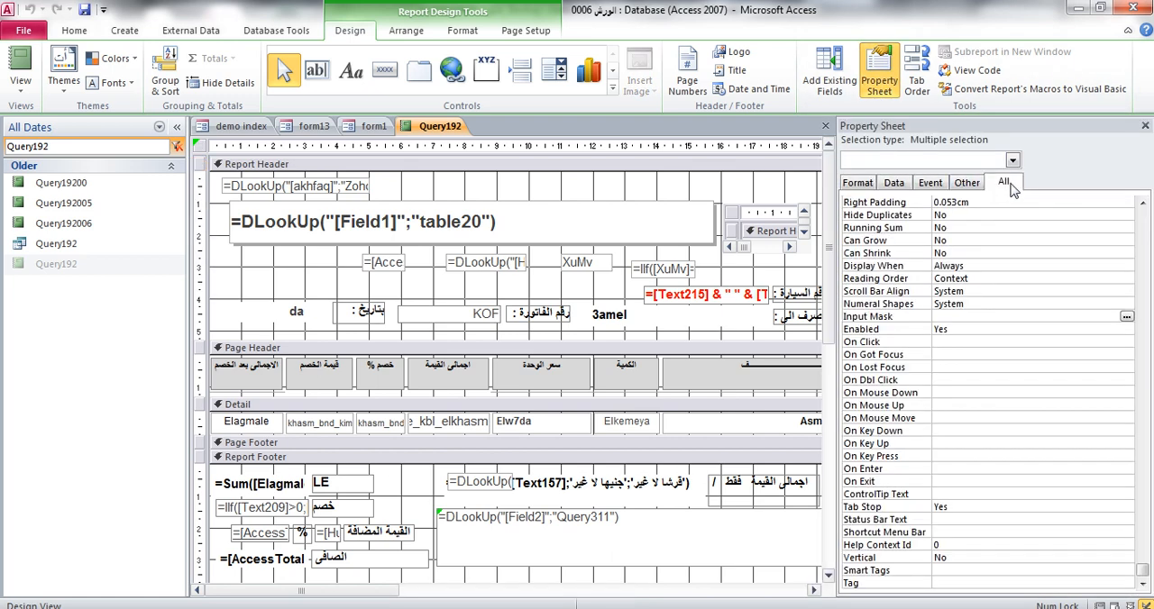
pyautogui.click(1007, 376)
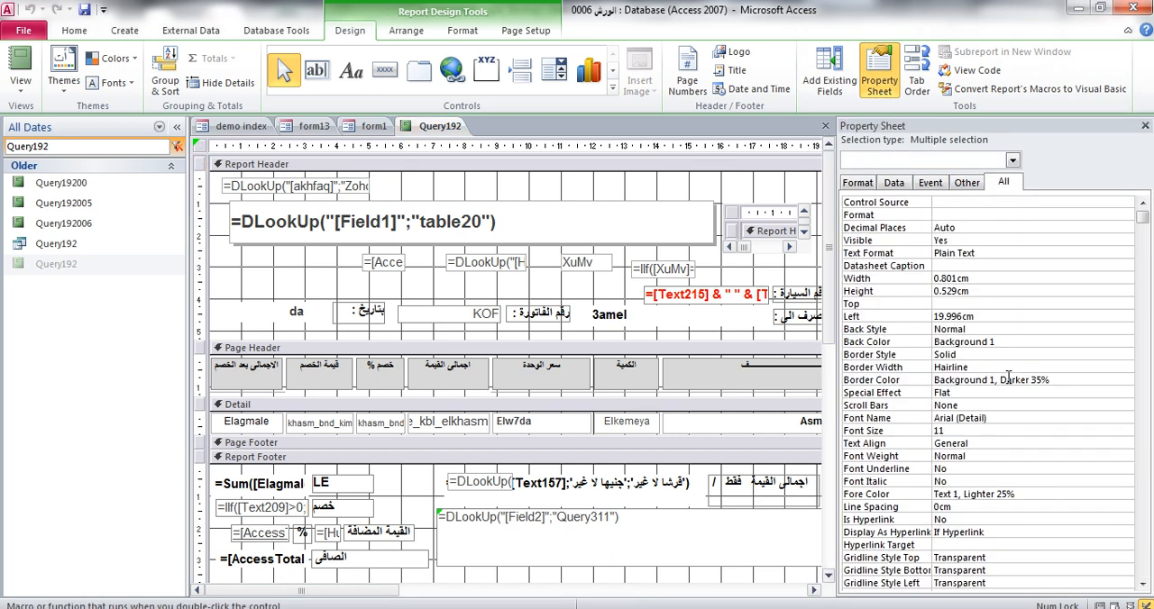
pyautogui.click(948, 241)
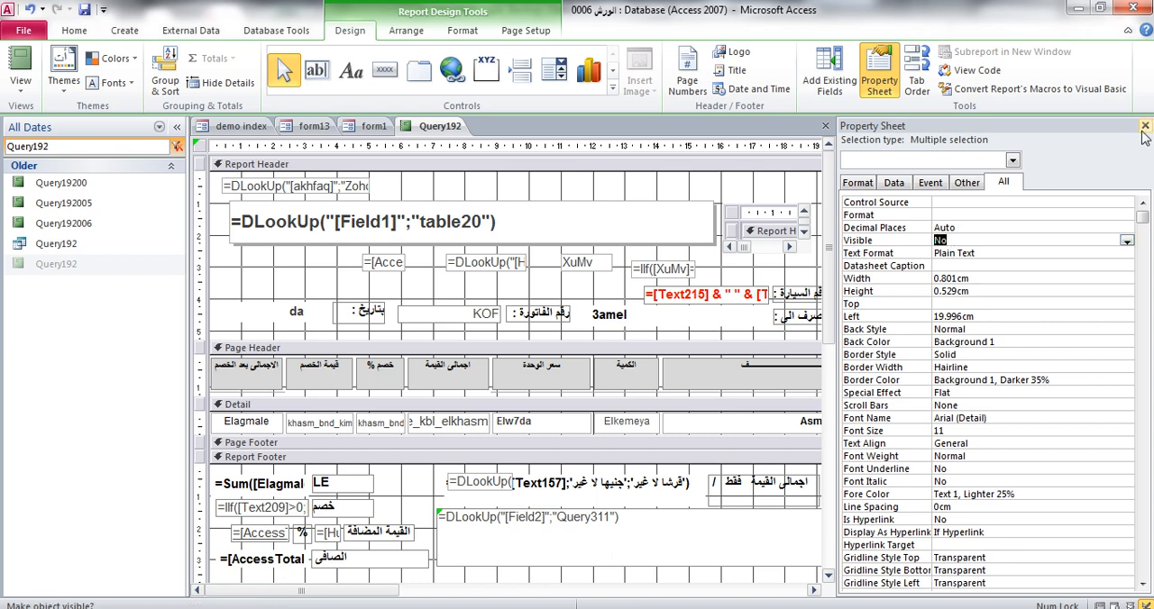
# Save and close the report design, then reopen Query192 and review the printed layout down to its footer
pyautogui.click(1145, 125)
pyautogui.click(1145, 125)
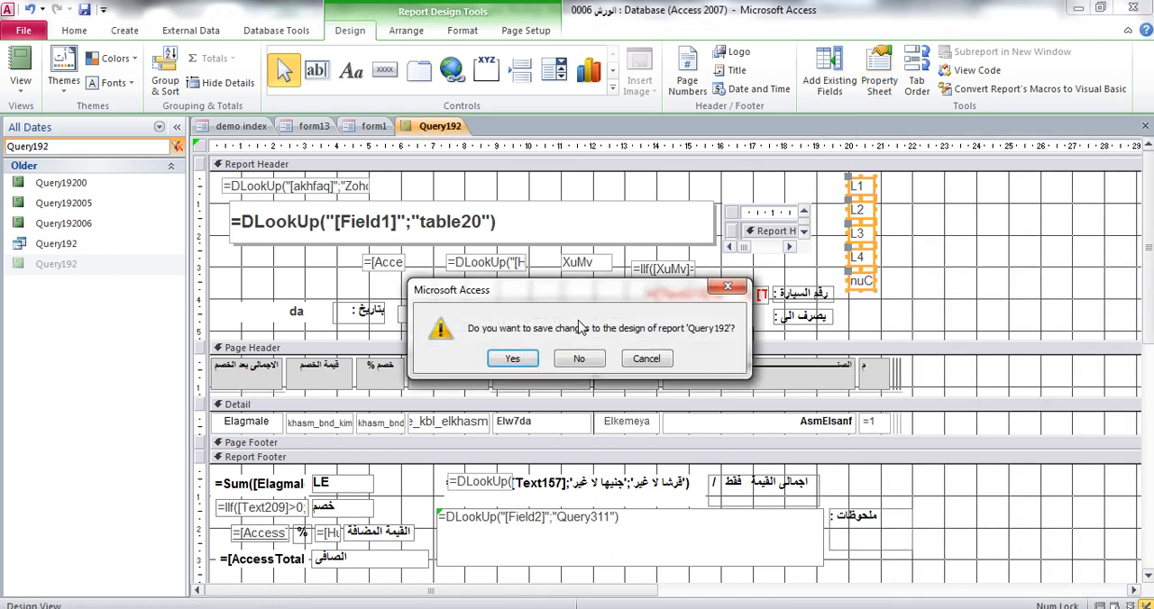
pyautogui.click(530, 359)
pyautogui.doubleClick(69, 267)
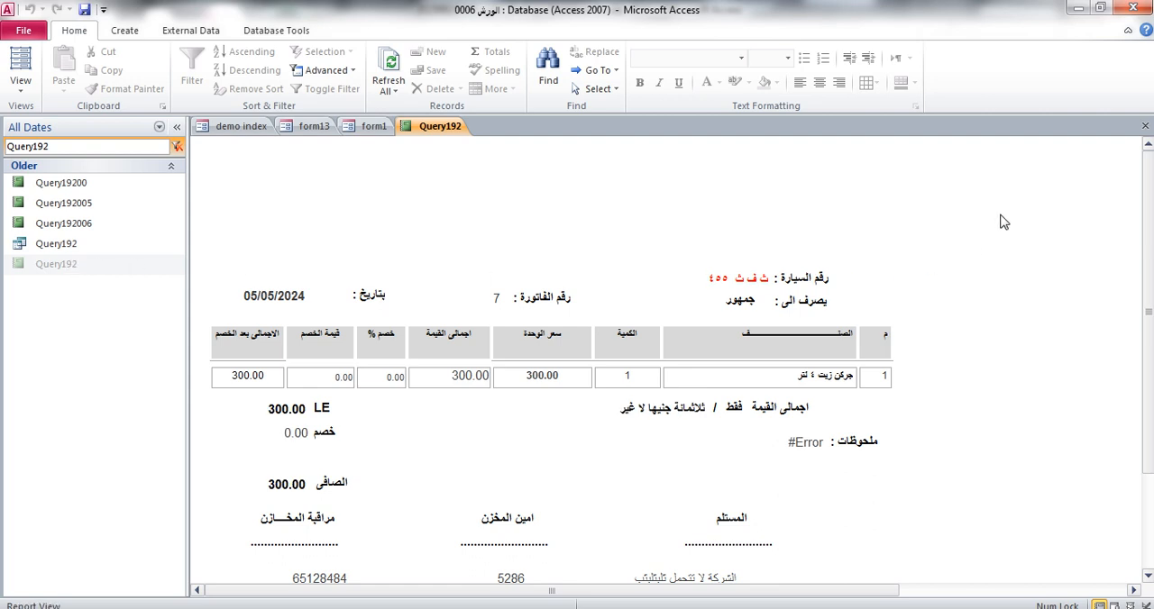
pyautogui.scroll(-1, 1004, 226)
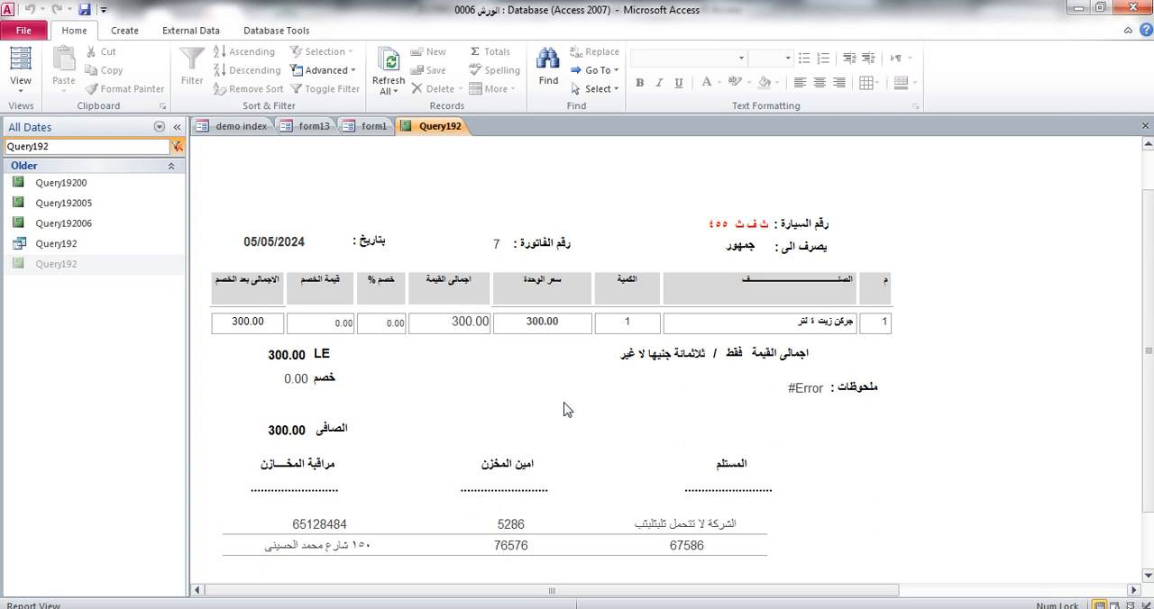
# Close the report and open the customer maintenance statement (كشف صيانات العملاء) from the main menu form
pyautogui.click(1145, 125)
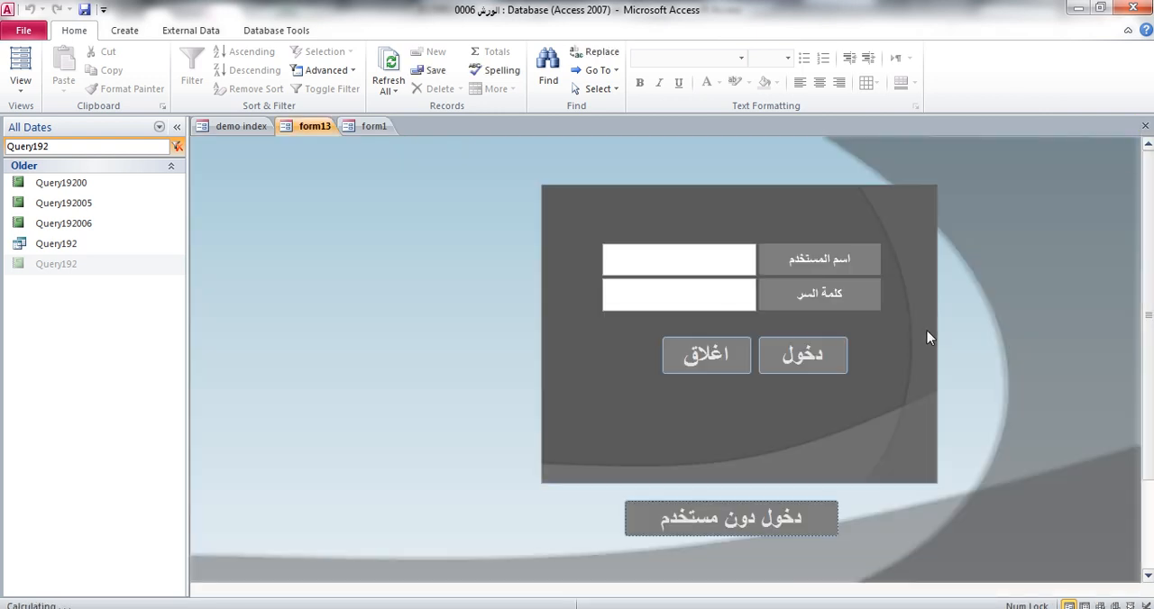
pyautogui.click(814, 526)
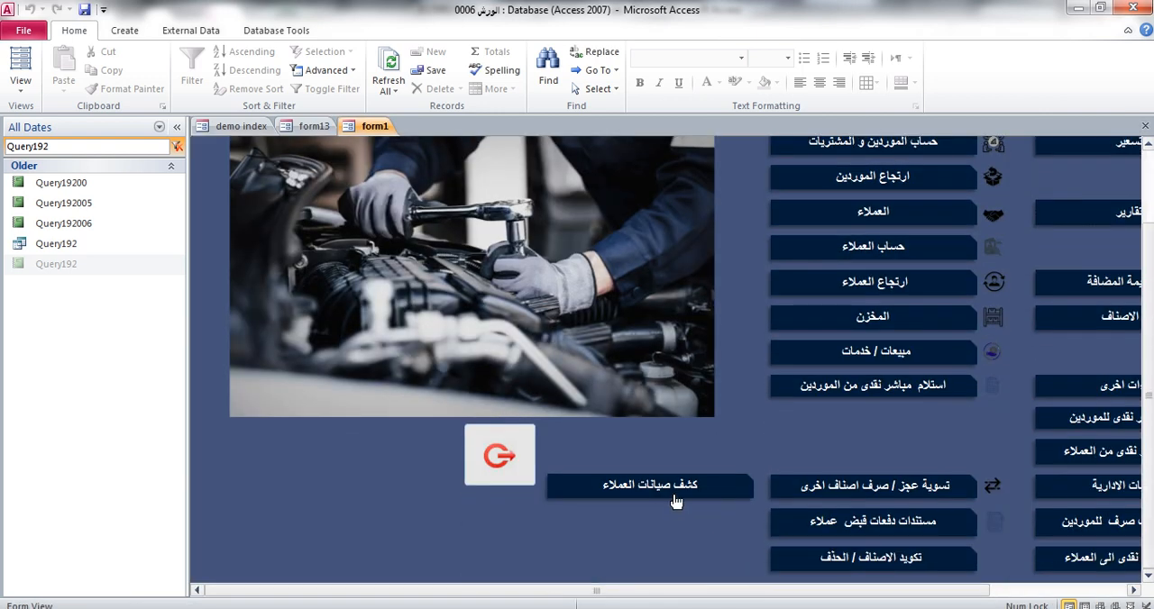
pyautogui.click(676, 502)
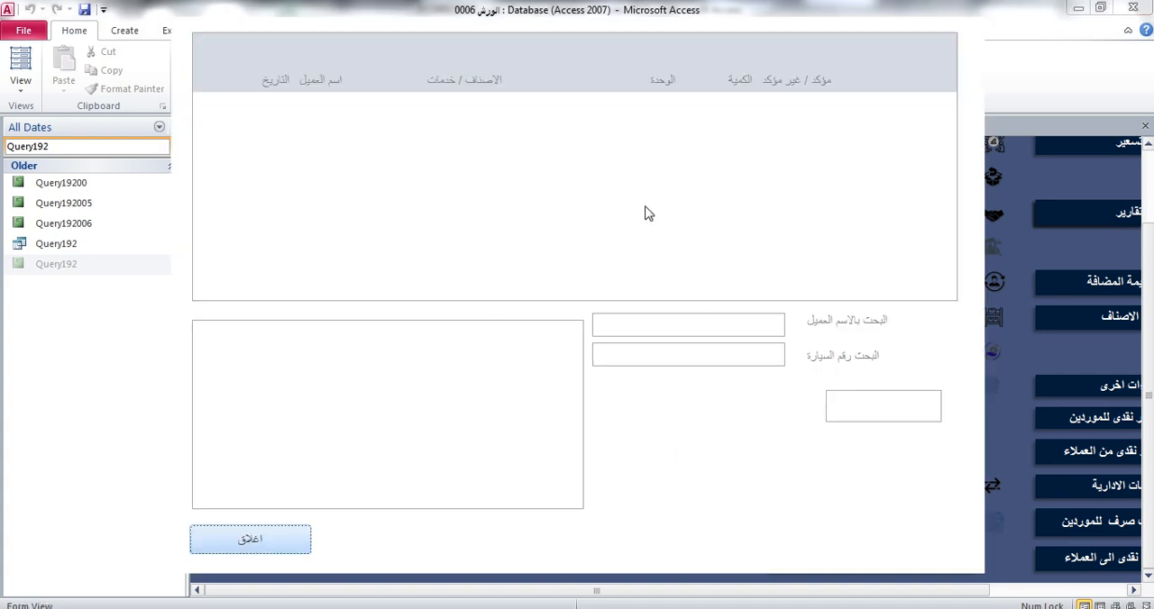
# Search by customer name with "ك" and select the matching customer to list the maintenance records
pyautogui.click(733, 334)
pyautogui.write('ك')
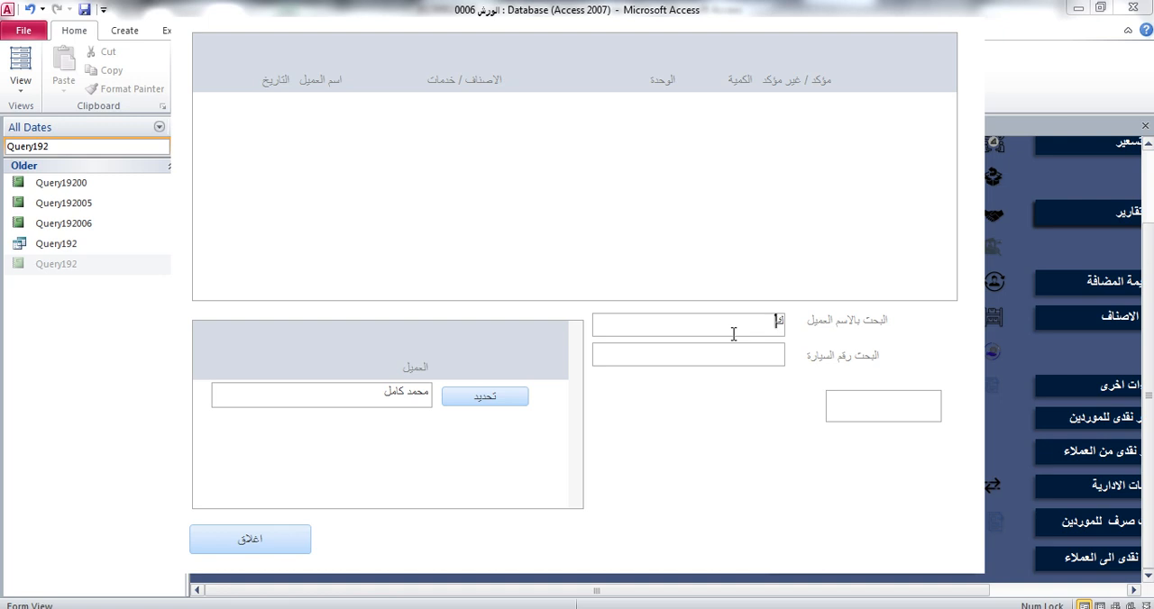
pyautogui.click(476, 398)
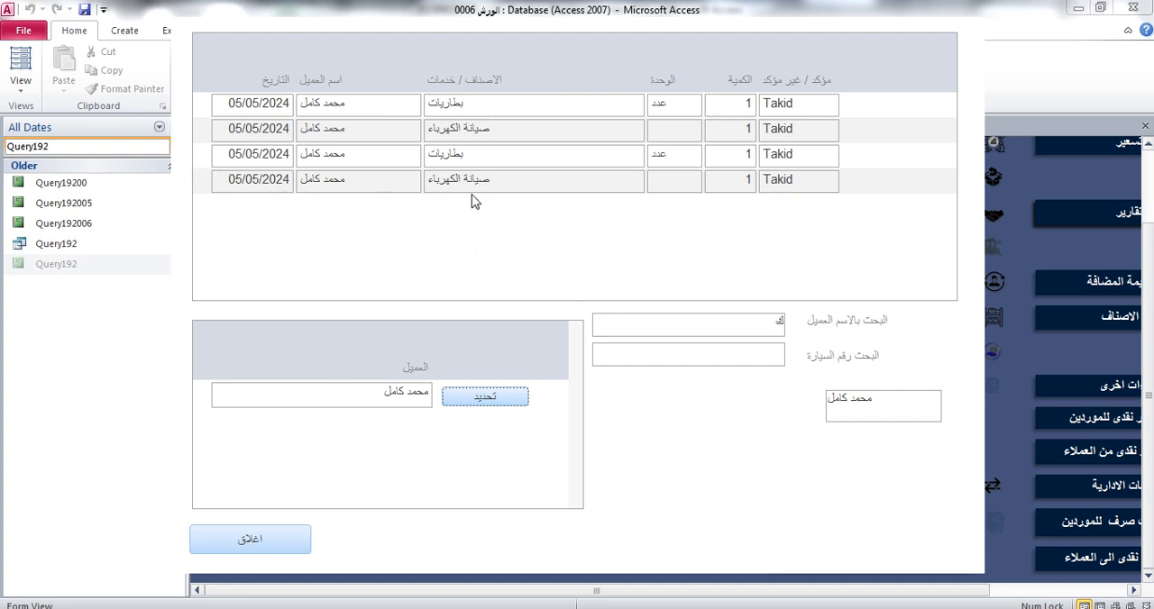
# Start a search by car number in the customer maintenance statement
pyautogui.click(717, 354)
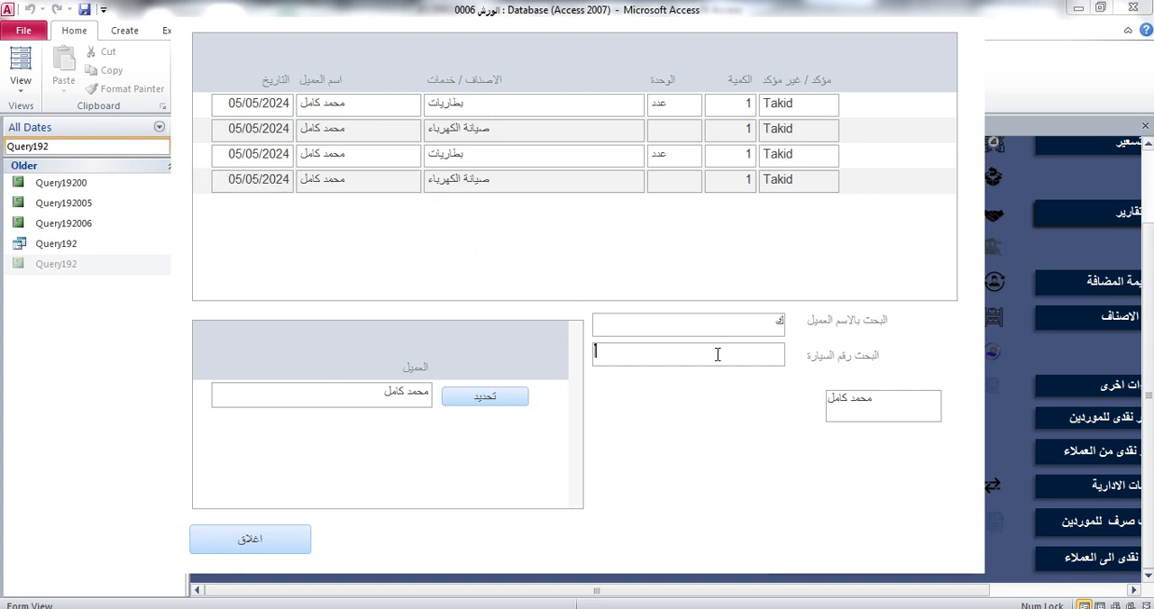